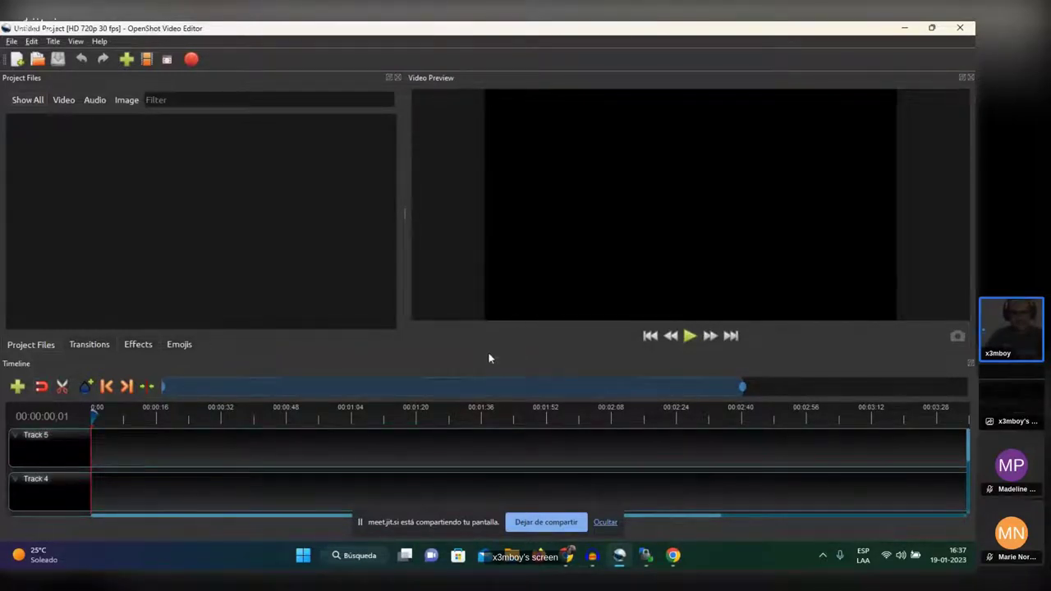
# Enlarge the timeline area slightly by reducing the height of the project files and video preview areas
pyautogui.moveTo(488, 354); pyautogui.dragTo(493, 339)
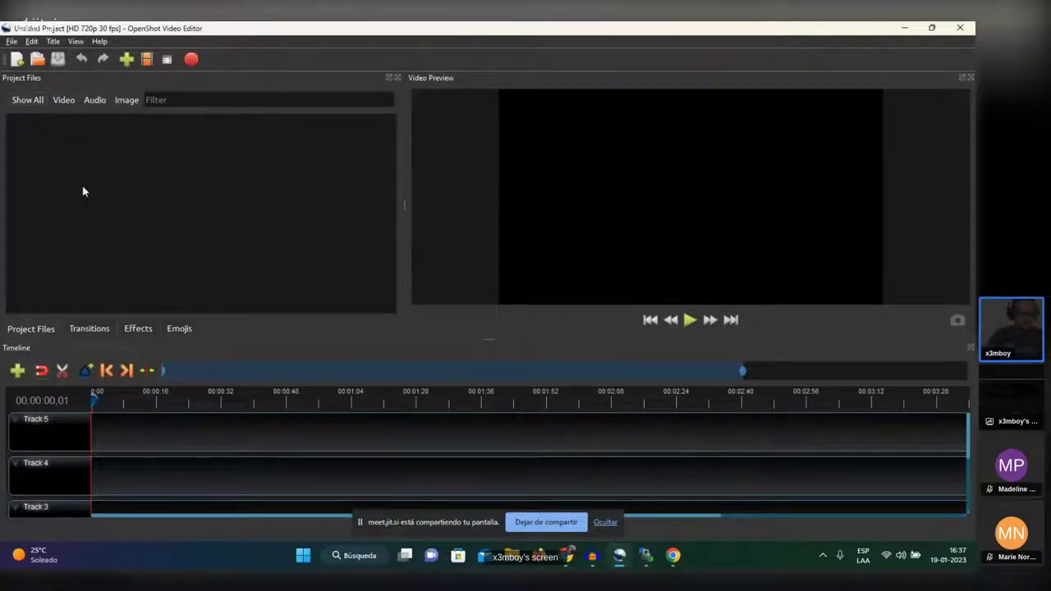
pyautogui.scroll(-5, 252, 483)
pyautogui.scroll(5, 253, 478)
pyautogui.rightClick(115, 159)
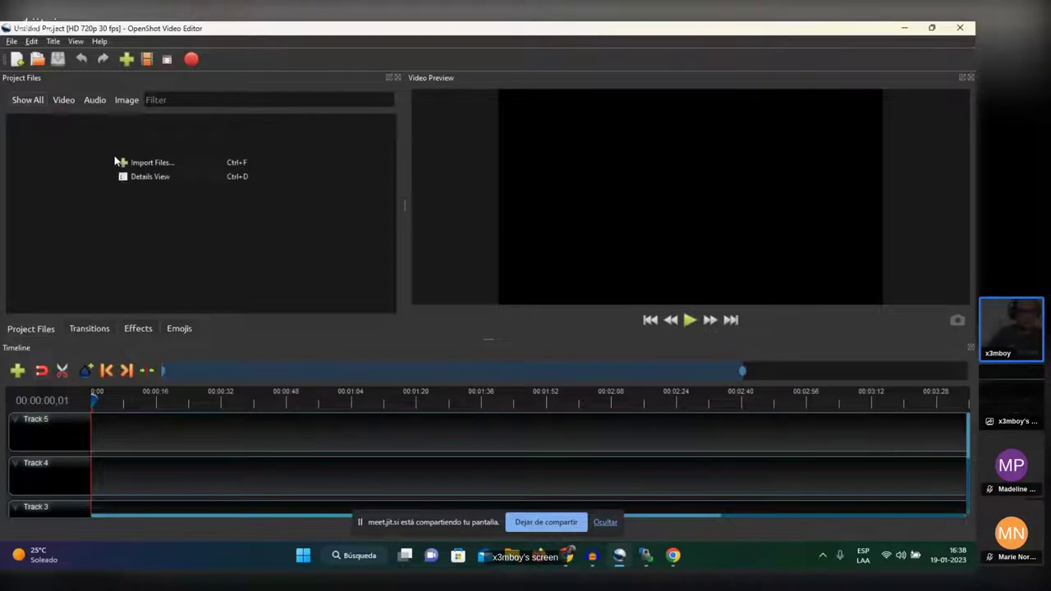
pyautogui.click(150, 163)
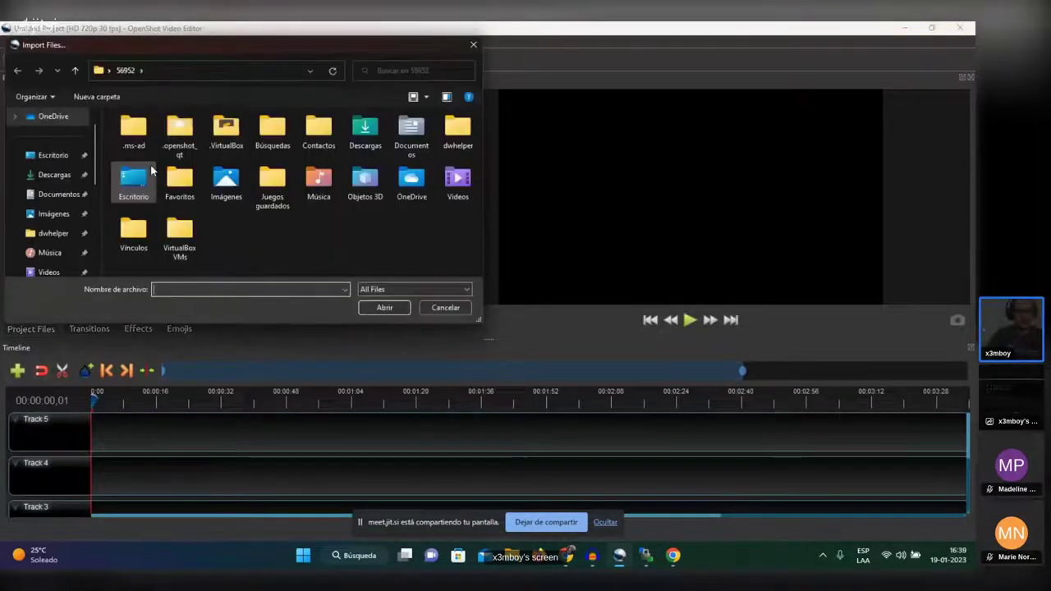
pyautogui.click(442, 307)
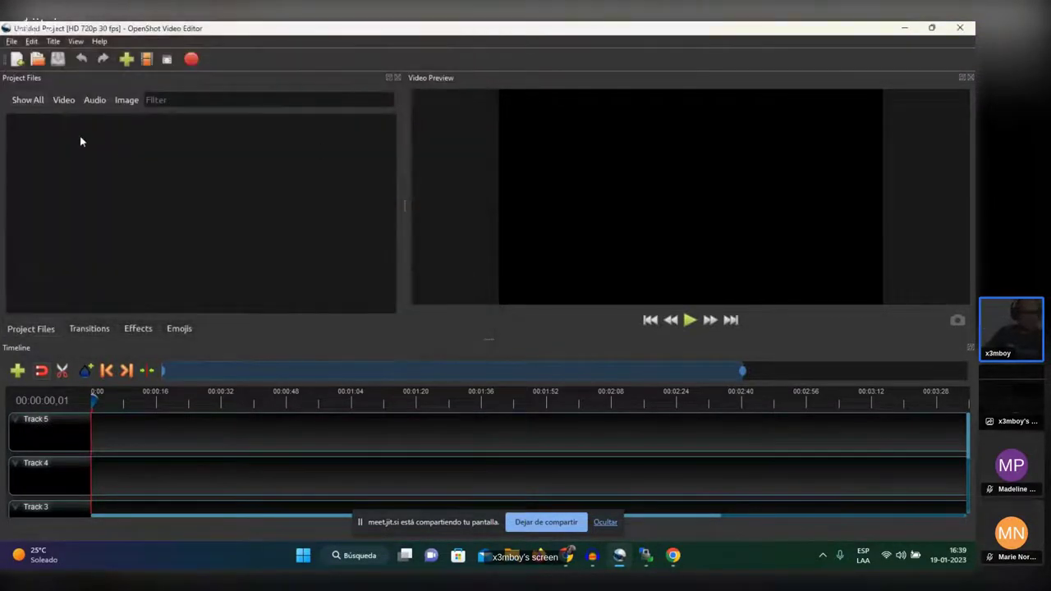
# Import the PNG images from associate-editor to tester-04 in drive D's CreativeSummit folder, accepting tagger-01.png as an image sequence
pyautogui.click(11, 41)
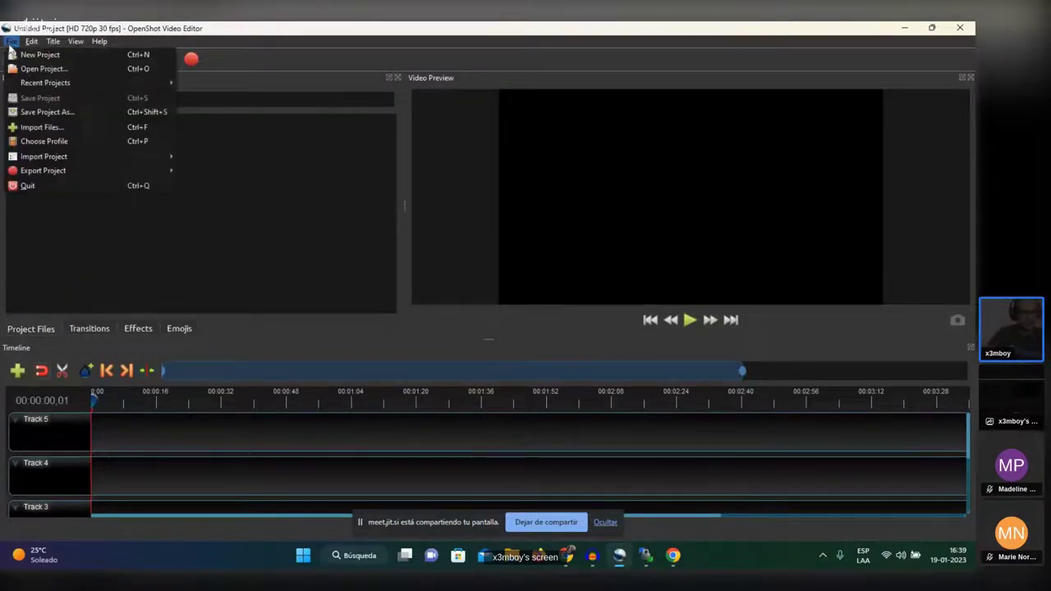
pyautogui.click(149, 129)
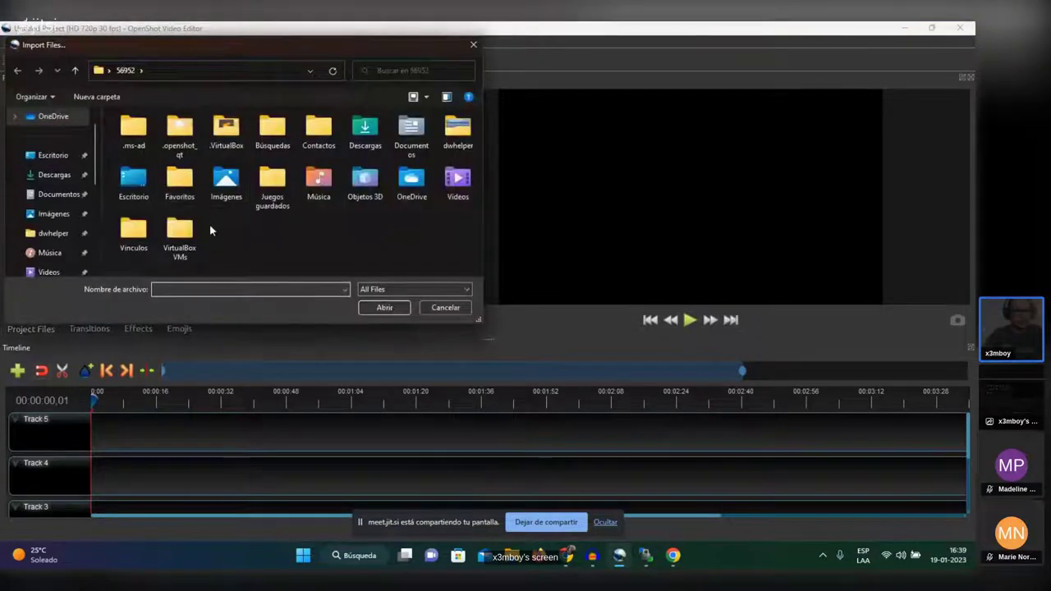
pyautogui.scroll(-3, 65, 205)
pyautogui.scroll(-2, 66, 205)
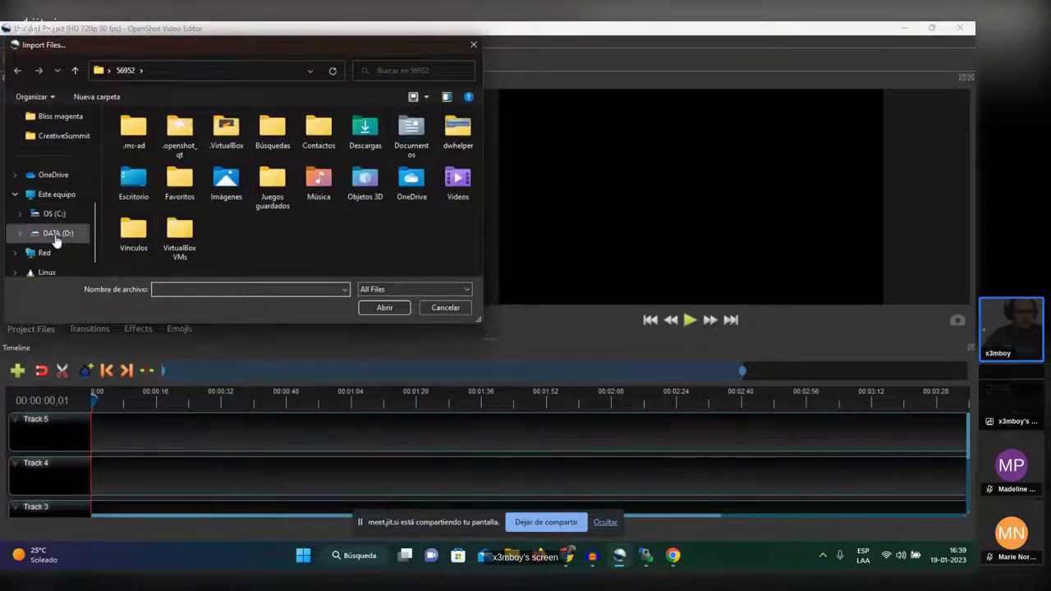
pyautogui.click(57, 233)
pyautogui.doubleClick(161, 155)
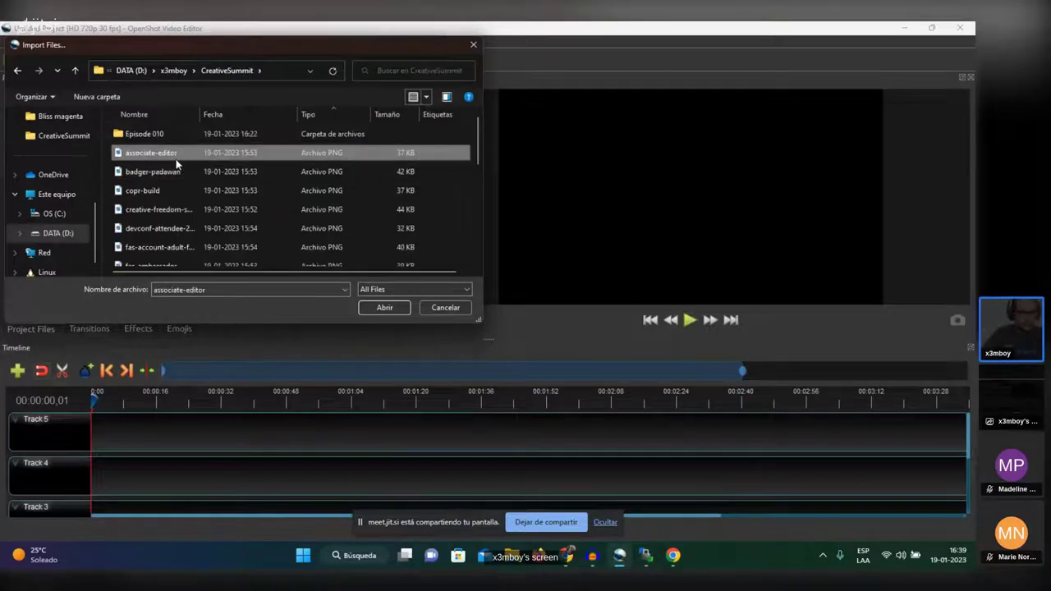
pyautogui.scroll(-3, 175, 161)
pyautogui.scroll(-2, 177, 169)
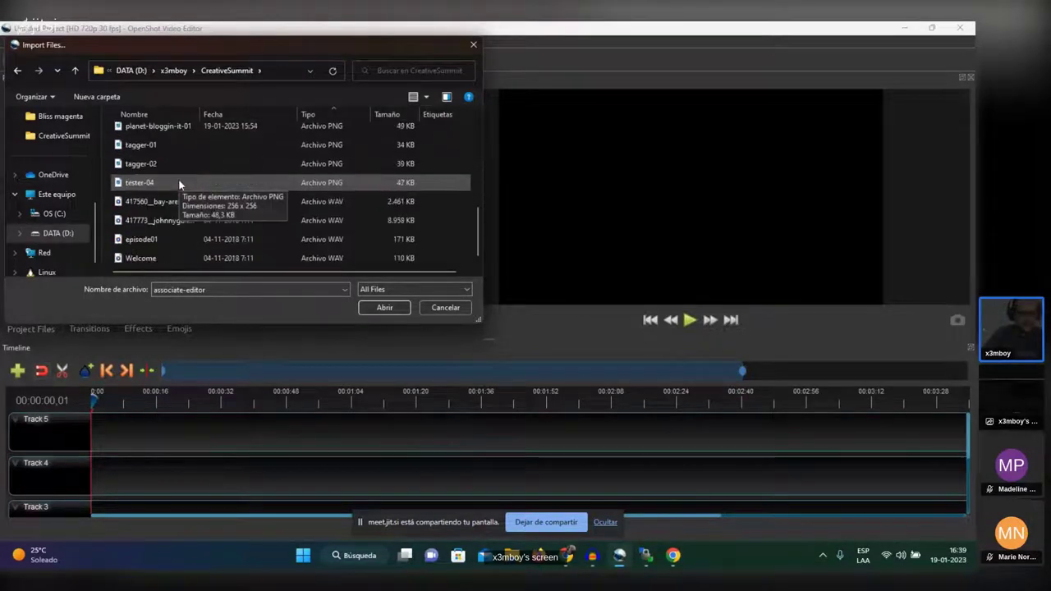
pyautogui.keyDown('shift'); pyautogui.click(190, 183); pyautogui.keyUp('shift')
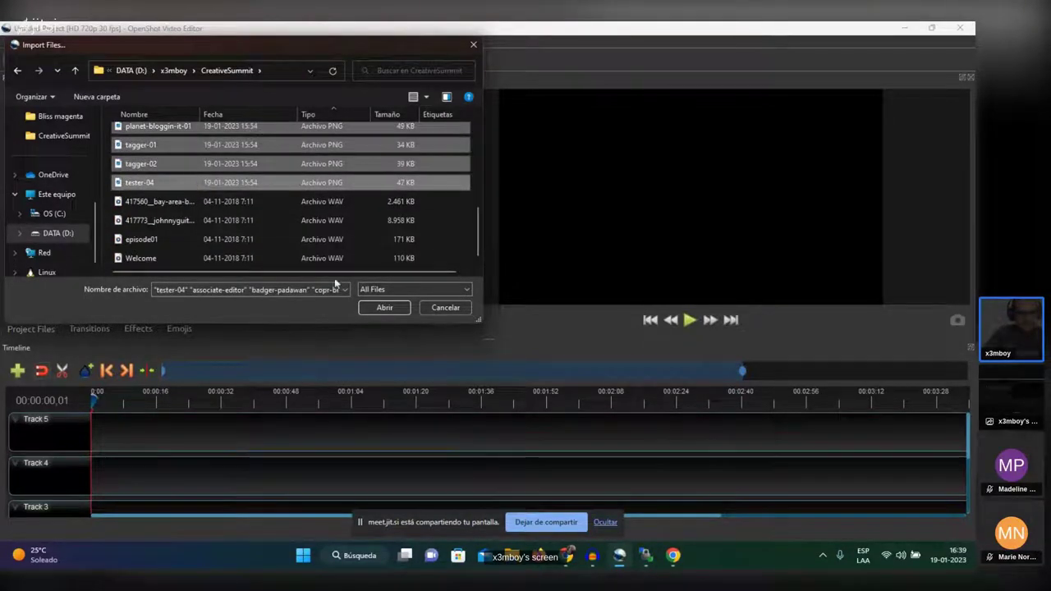
pyautogui.click(383, 311)
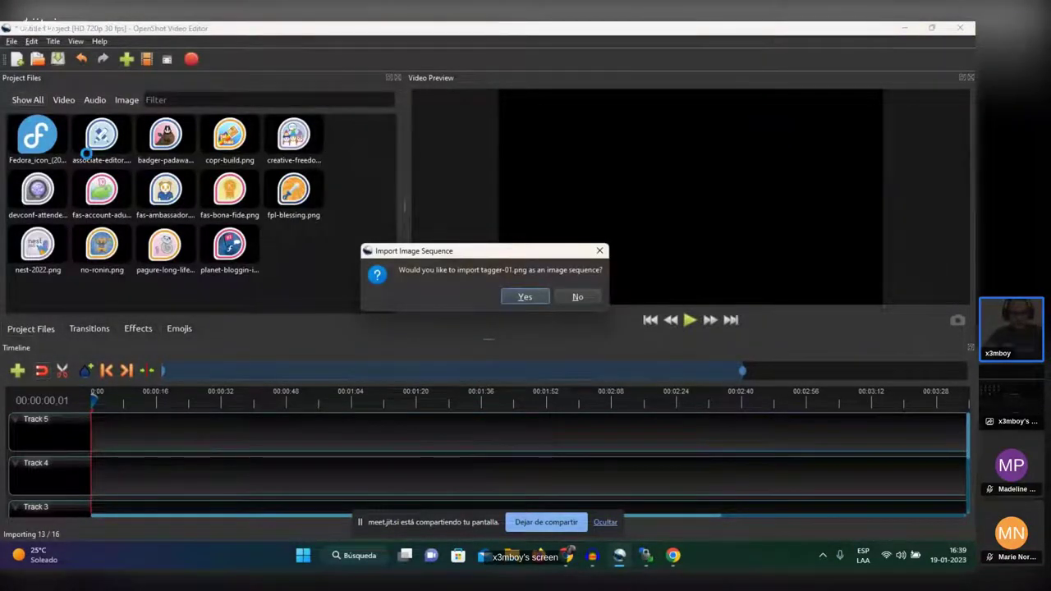
pyautogui.press('Return')
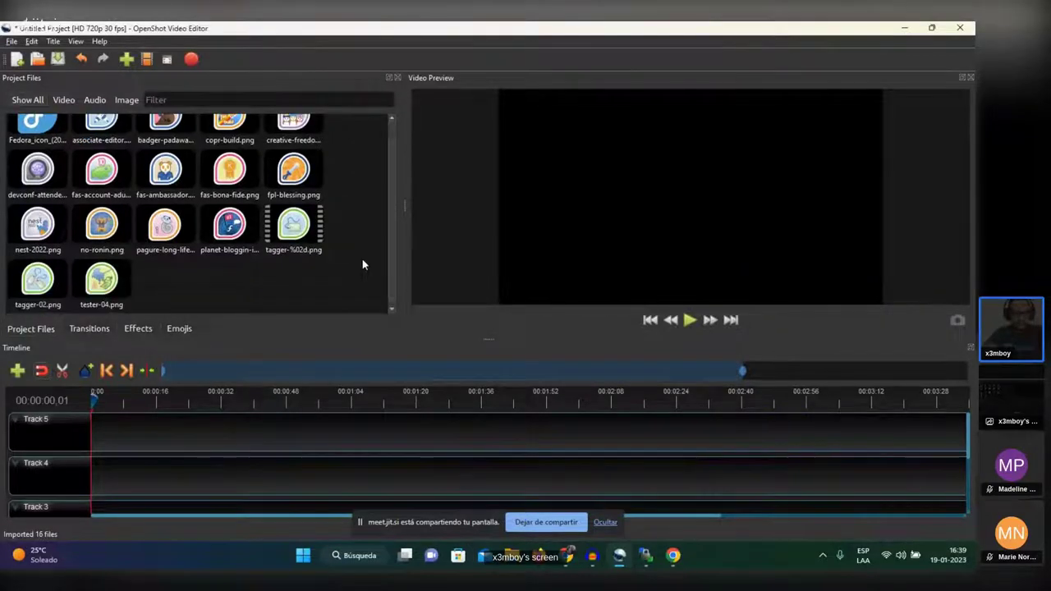
pyautogui.scroll(1, 362, 264)
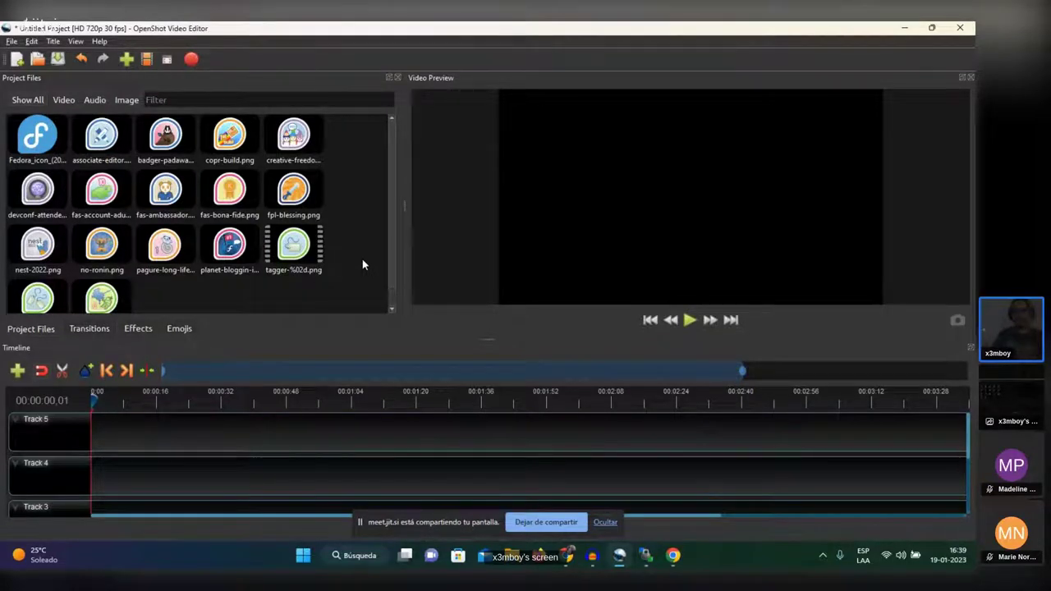
# Place associate-editor, badger-padawan and copr-build one after another on Track 5, starting at the beginning of the timeline
pyautogui.moveTo(102, 136); pyautogui.dragTo(94, 438)
pyautogui.moveTo(165, 136); pyautogui.dragTo(146, 437)
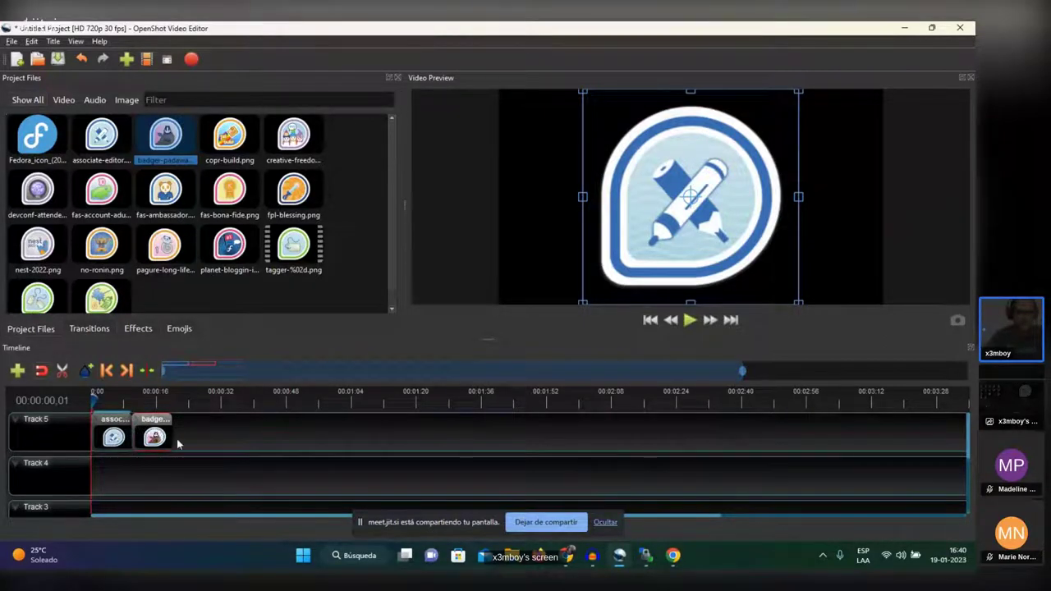
pyautogui.moveTo(226, 141); pyautogui.dragTo(179, 442)
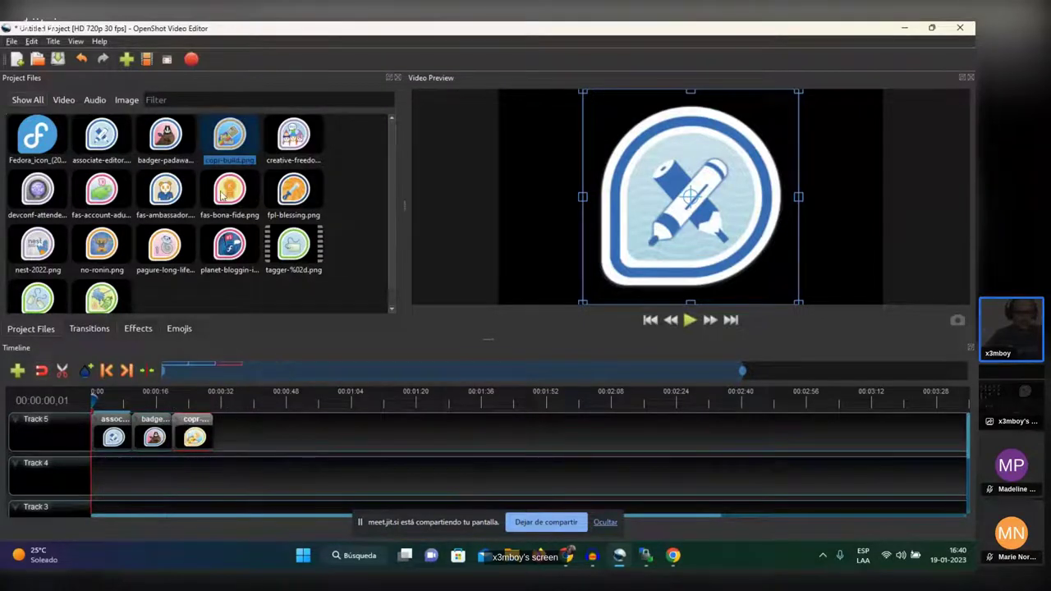
# Play back the three-image sequence, stop it and return the playhead to near the start
pyautogui.click(690, 321)
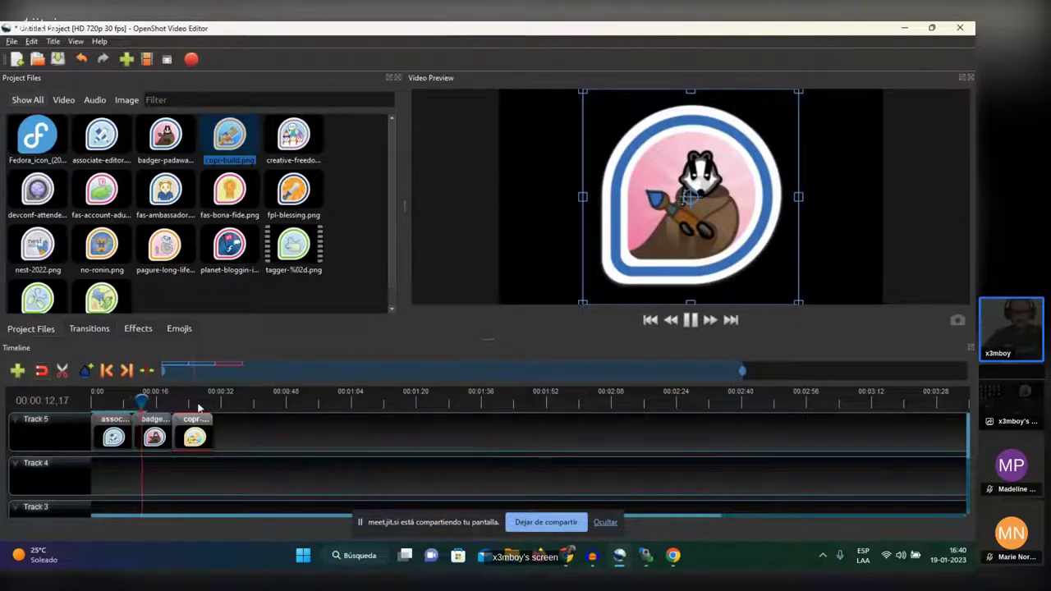
pyautogui.click(689, 319)
pyautogui.click(97, 400)
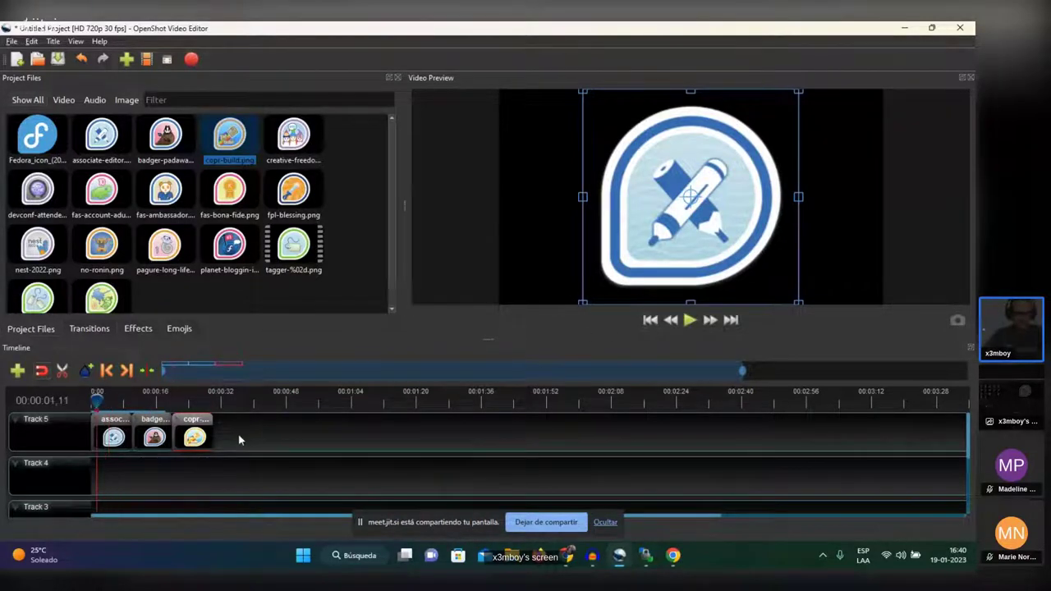
# Deselect the clips and enlarge the timeline area until Track 2 can be seen
pyautogui.click(229, 465)
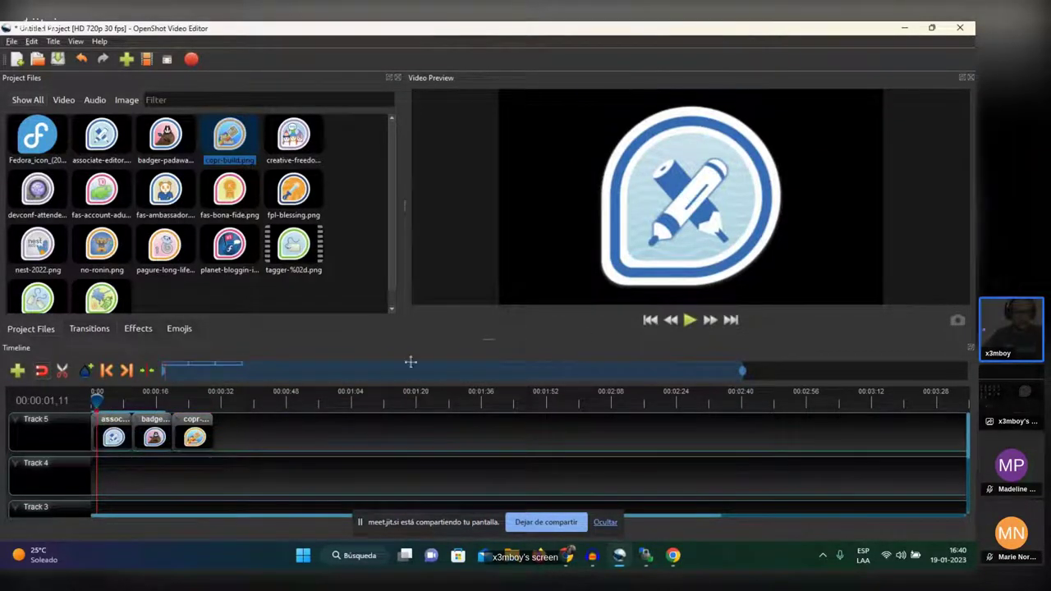
pyautogui.moveTo(485, 340); pyautogui.dragTo(499, 279)
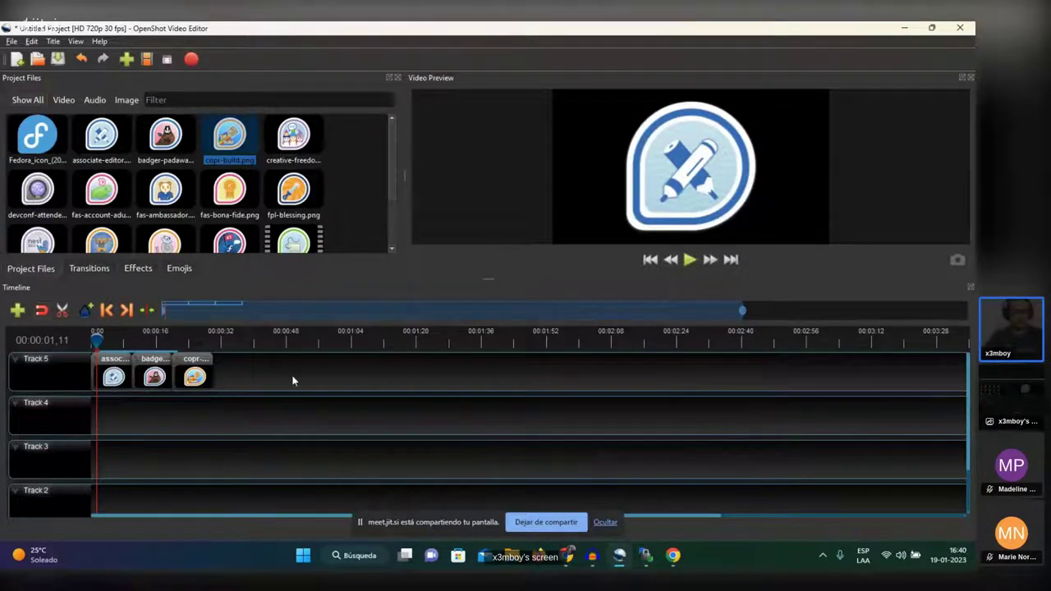
pyautogui.click(191, 377)
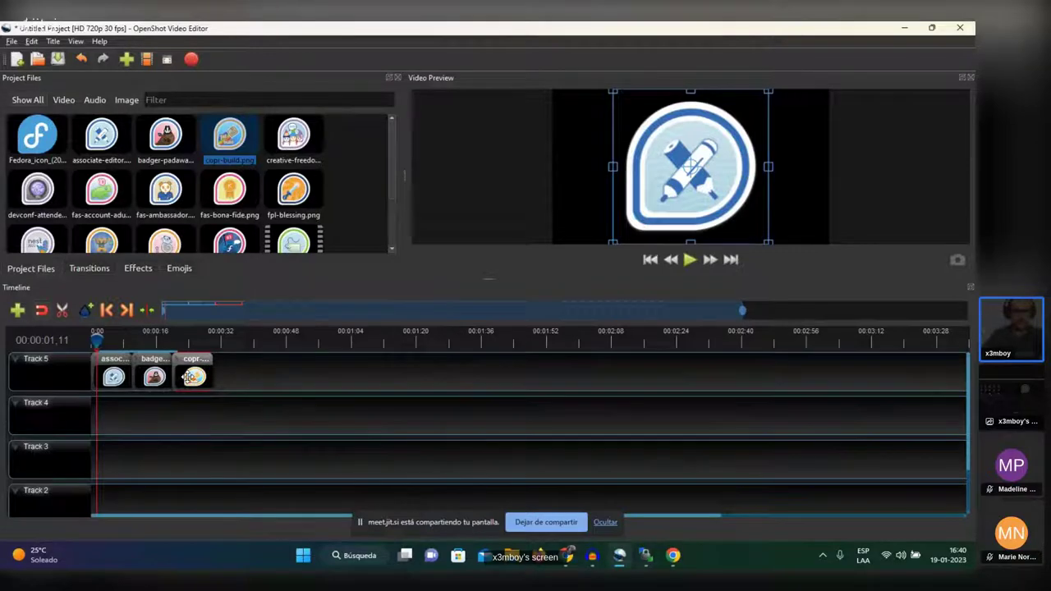
pyautogui.doubleClick(191, 376)
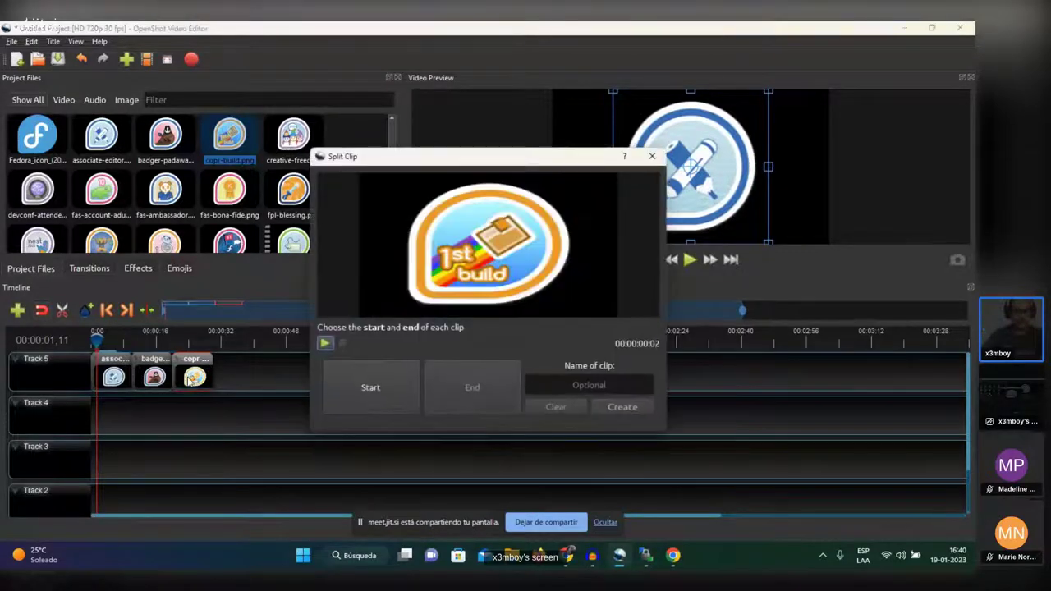
pyautogui.click(652, 156)
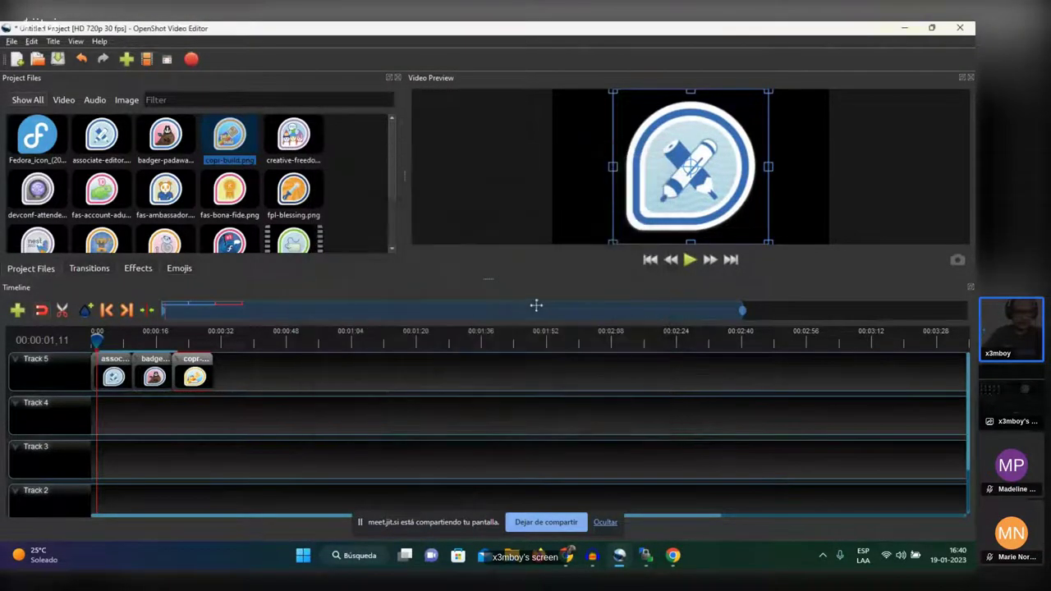
# Add a second copr-build clip to Track 5, delete it, and clear the three remaining clips from the timeline
pyautogui.moveTo(229, 136); pyautogui.dragTo(234, 378)
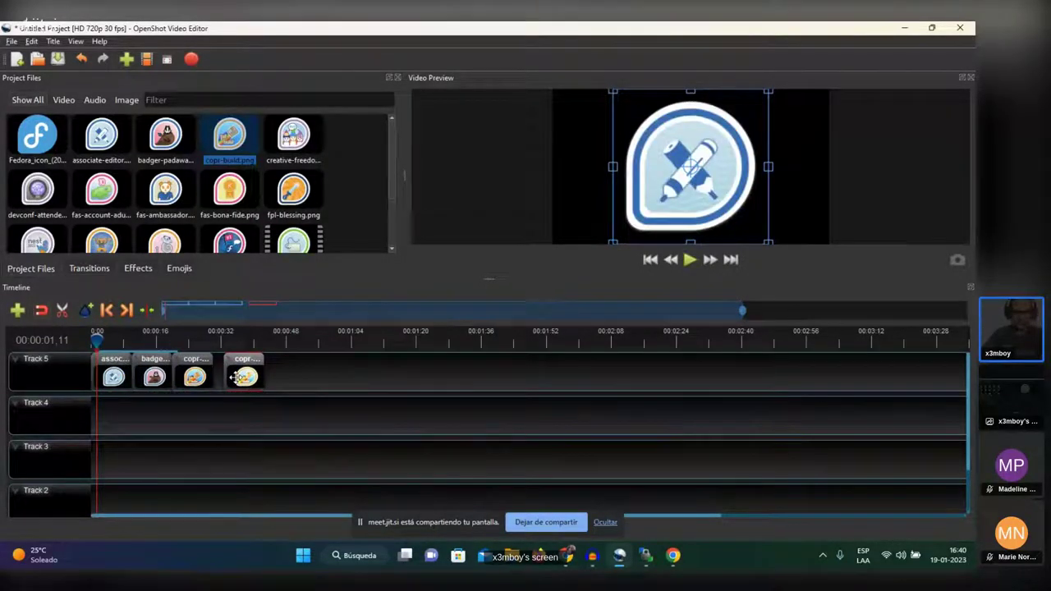
pyautogui.press('Delete')
pyautogui.moveTo(253, 421); pyautogui.dragTo(96, 357)
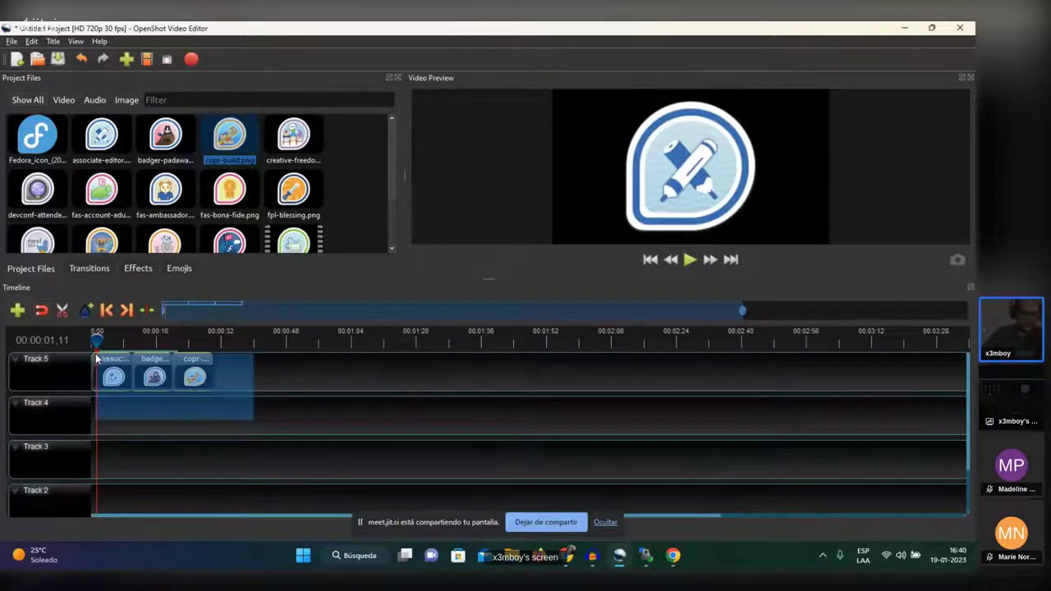
pyautogui.moveTo(97, 357); pyautogui.dragTo(76, 339)
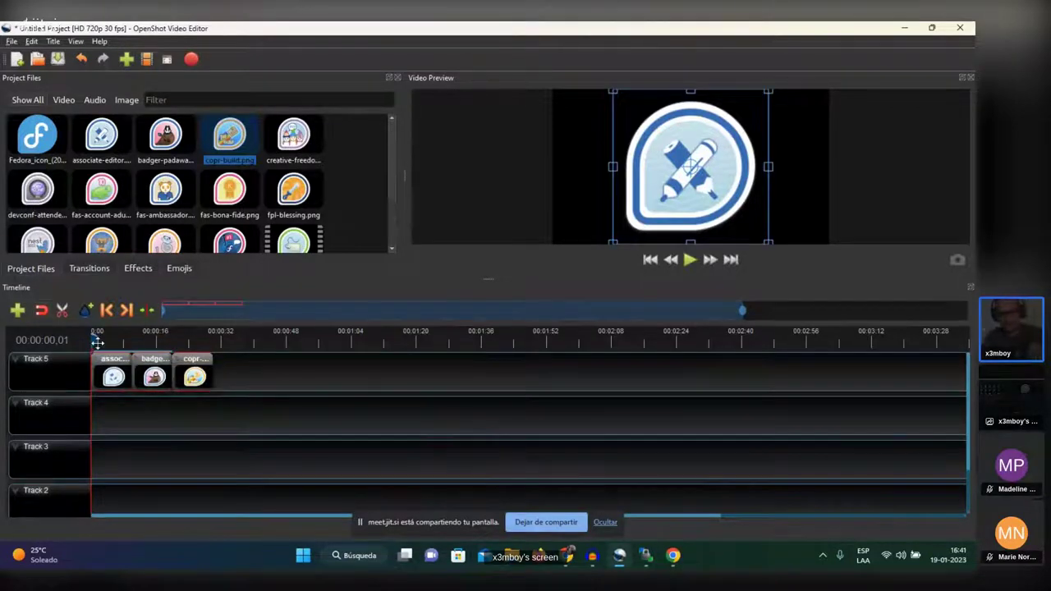
pyautogui.press('Delete')
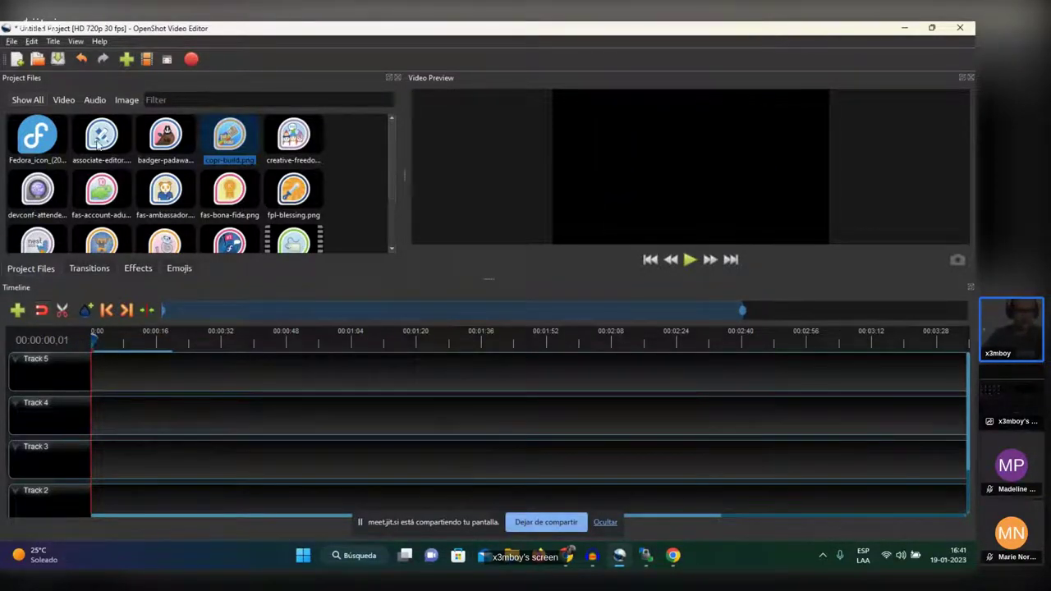
# Select all the project images from associate-editor through tester-04.png
pyautogui.click(98, 141)
pyautogui.scroll(-2, 123, 208)
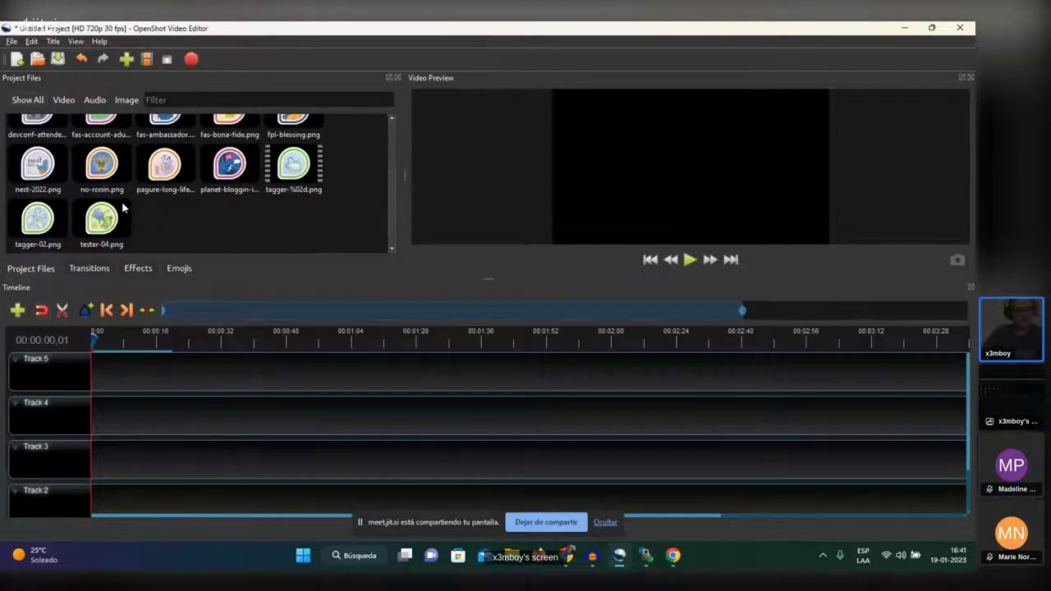
pyautogui.keyDown('shift'); pyautogui.click(117, 217); pyautogui.keyUp('shift')
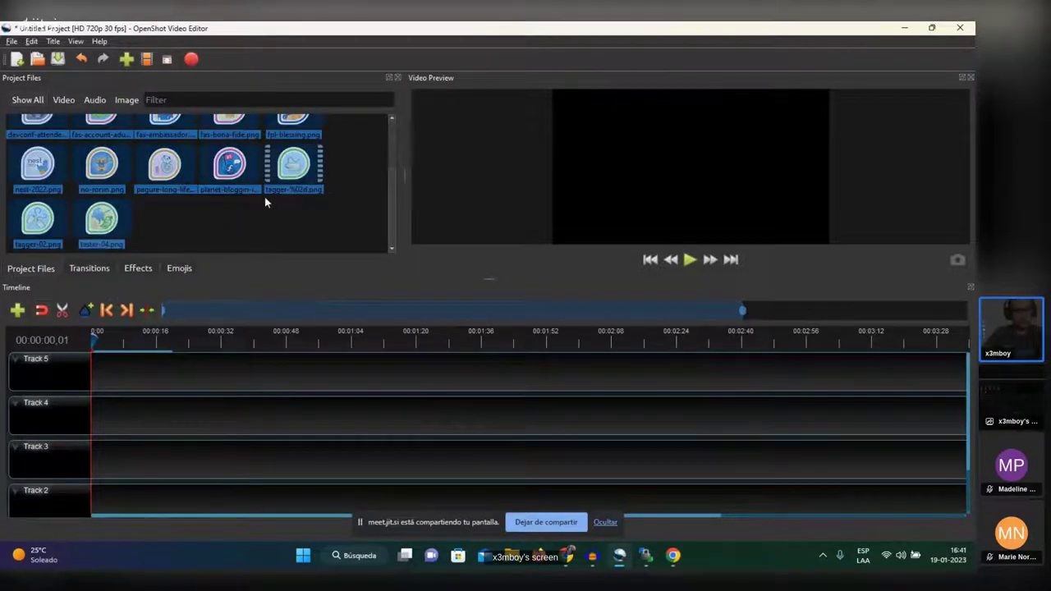
pyautogui.scroll(2, 185, 204)
pyautogui.scroll(-2, 185, 204)
# Try to place all the selected images together on Track 5 and undo the placement
pyautogui.moveTo(101, 217); pyautogui.dragTo(263, 382)
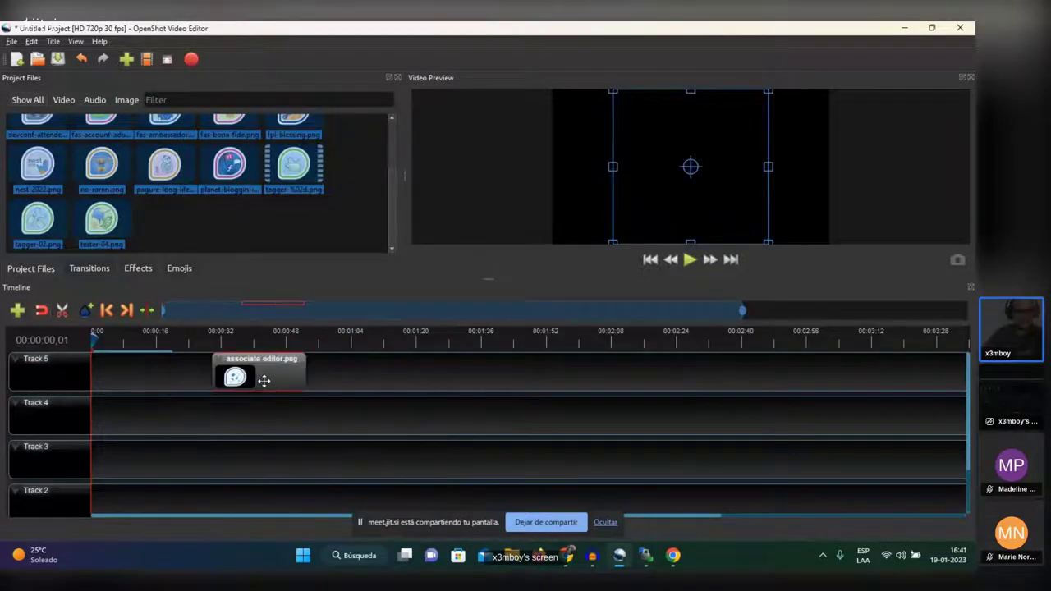
pyautogui.hotkey('ctrl', 'z')
pyautogui.hotkey('ctrl', 'z')
pyautogui.hotkey('ctrl', 'z')
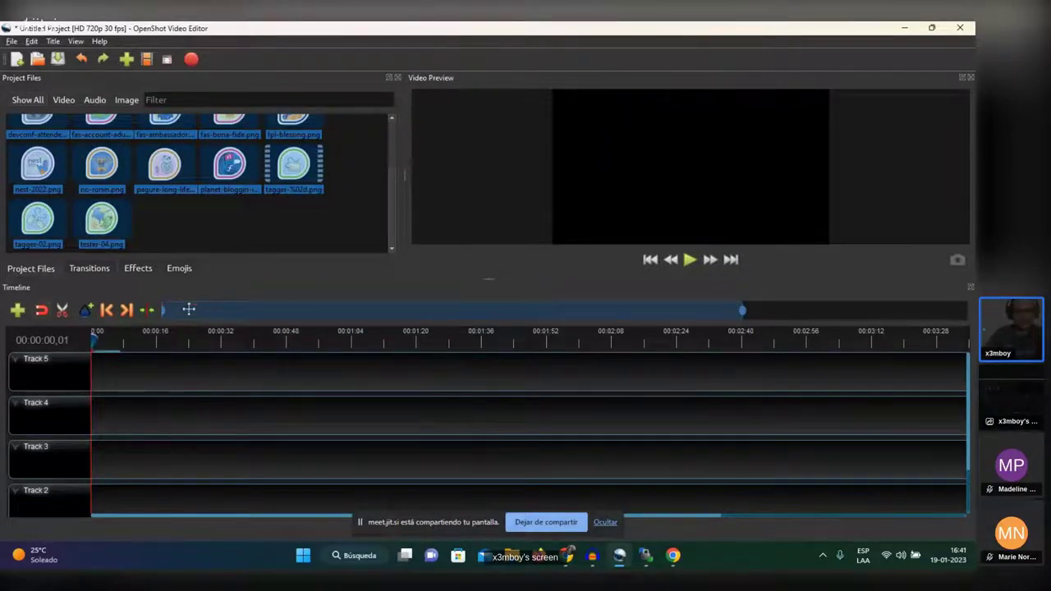
# Open the Add To Timeline settings for the selected images and choose Track 5 as their target track
pyautogui.scroll(1, 235, 227)
pyautogui.rightClick(123, 148)
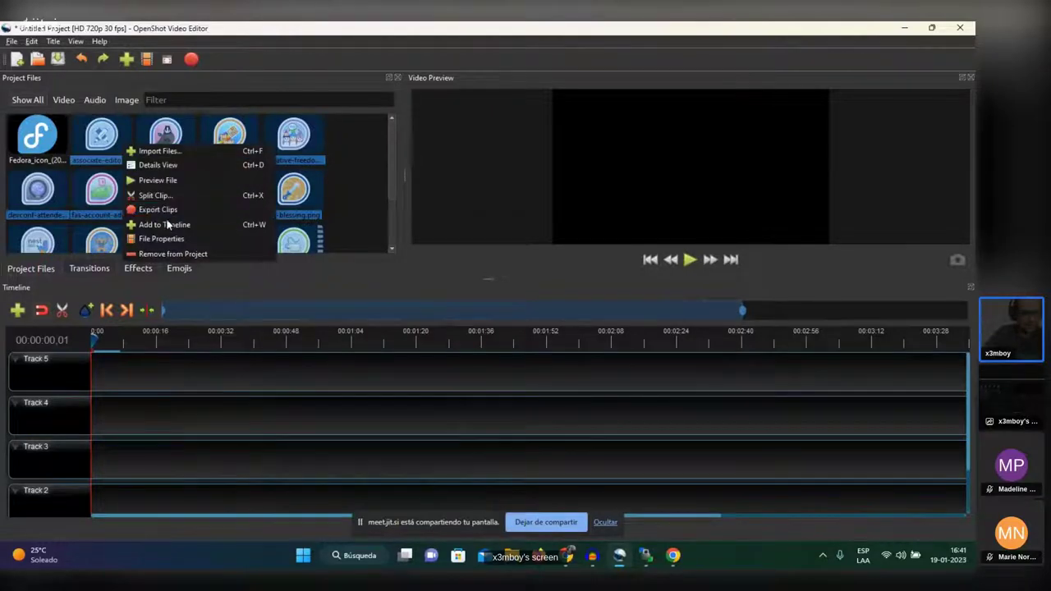
pyautogui.click(211, 234)
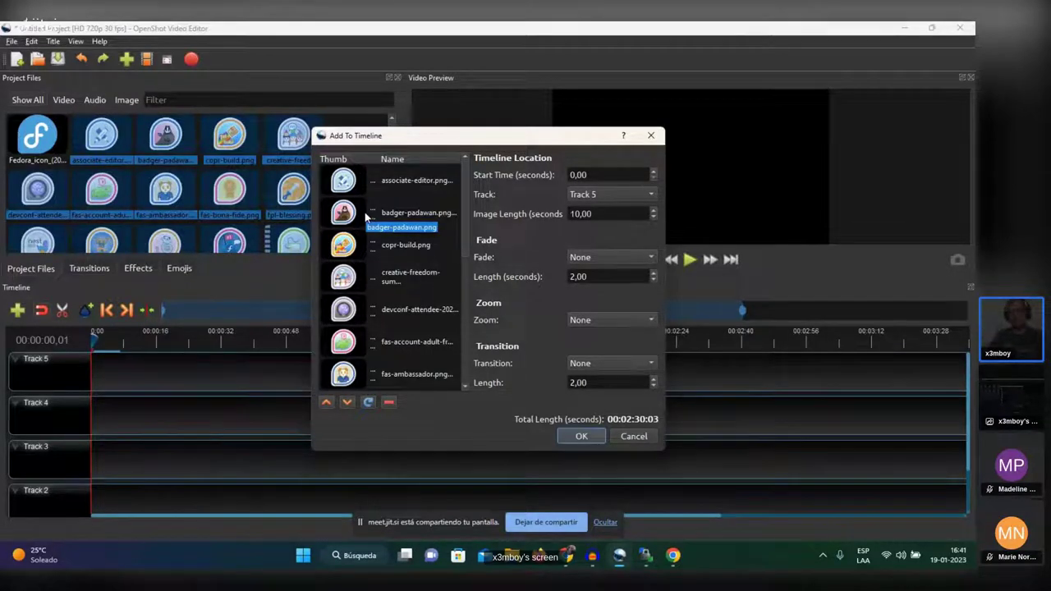
pyautogui.click(592, 197)
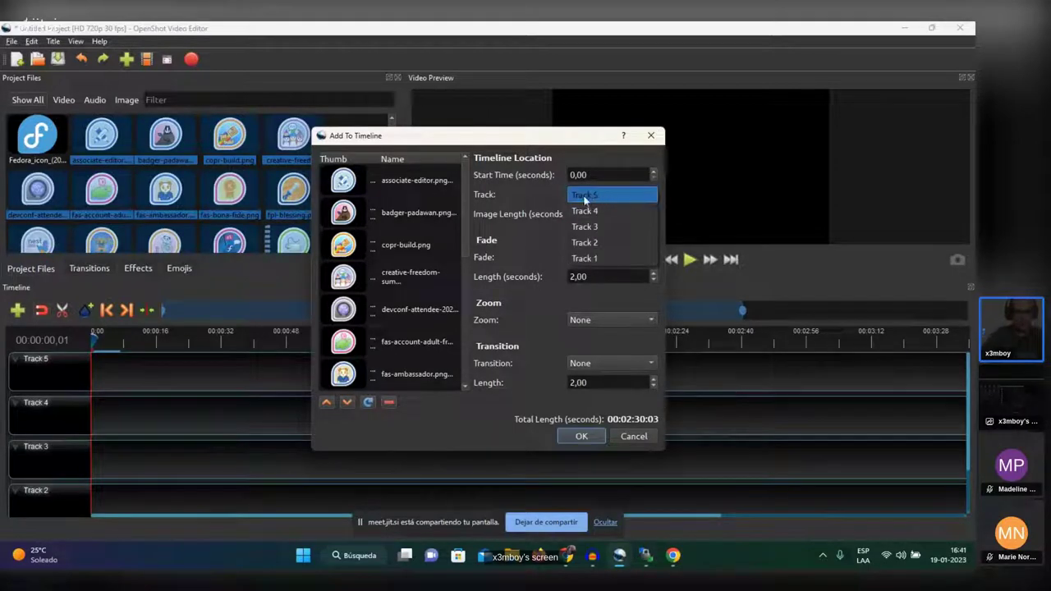
pyautogui.click(610, 194)
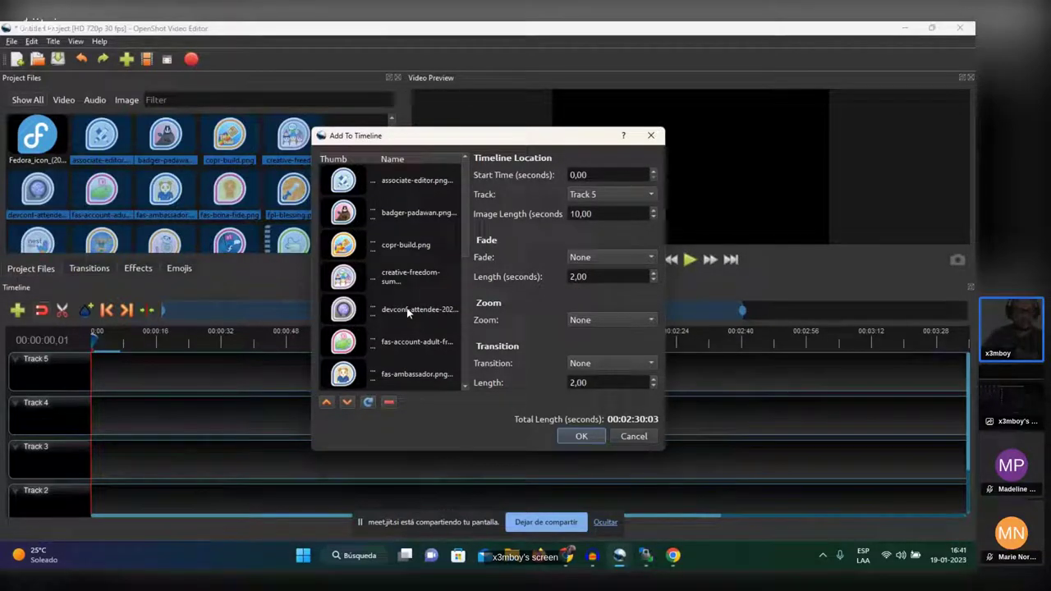
pyautogui.click(604, 197)
pyautogui.click(624, 195)
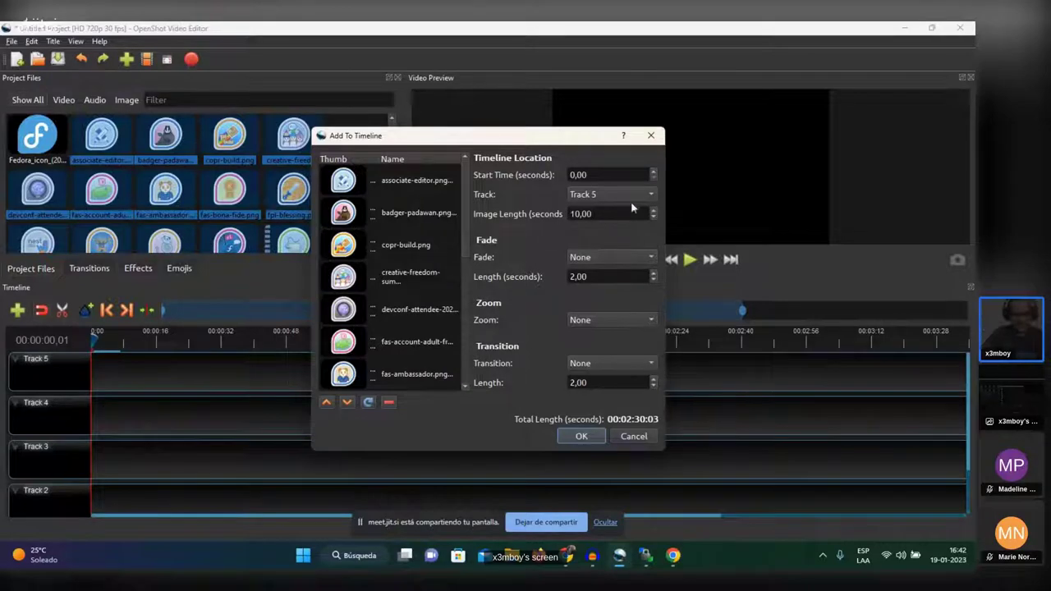
# Keep the fade at None and give the selected images a Random transition with a length of 1,00
pyautogui.click(612, 257)
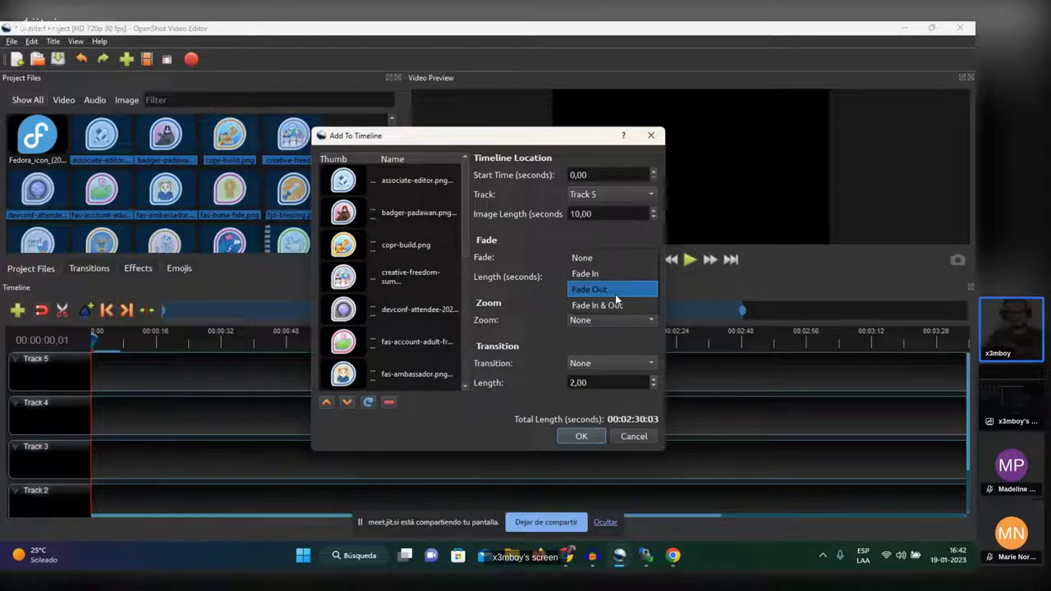
pyautogui.click(624, 263)
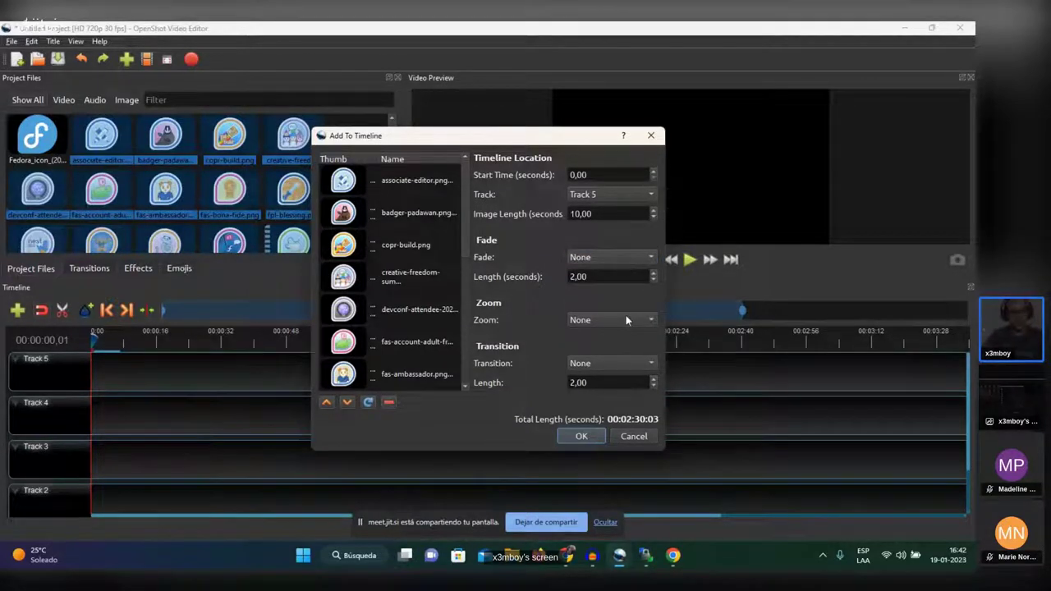
pyautogui.click(621, 362)
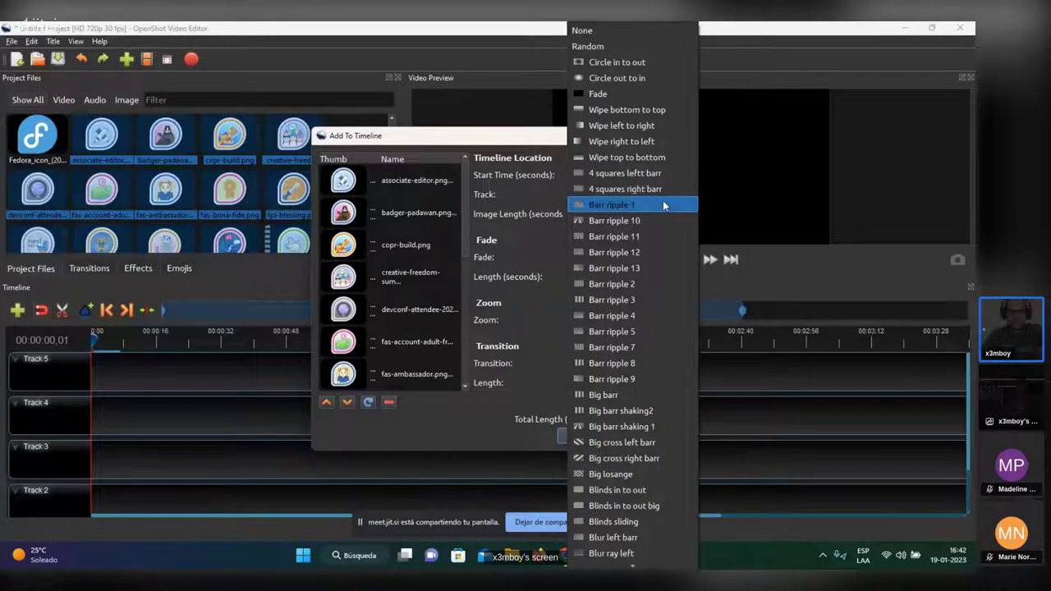
pyautogui.click(655, 46)
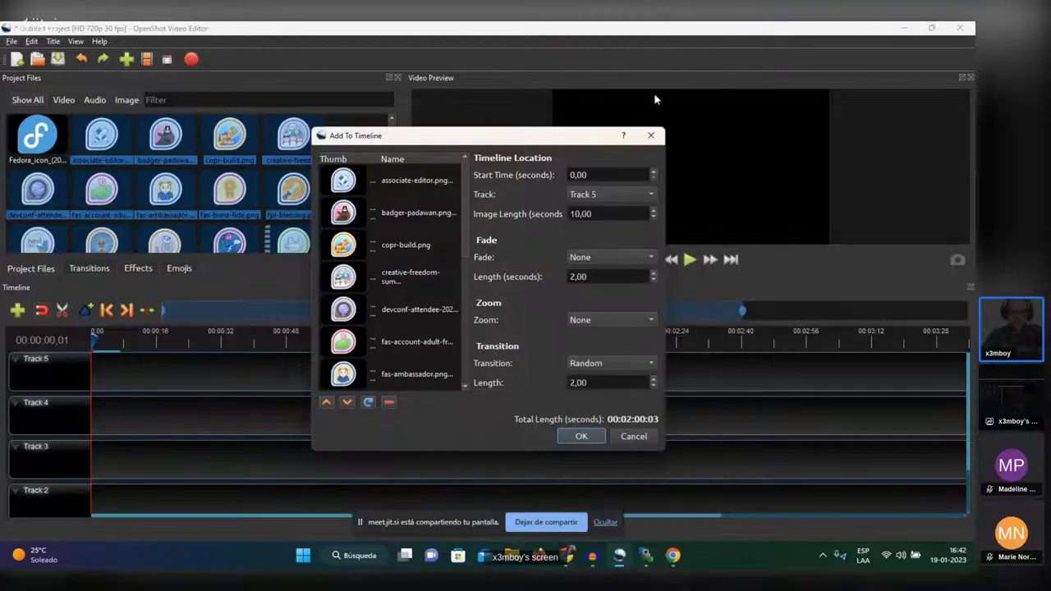
pyautogui.click(577, 386)
pyautogui.scroll(-1, 628, 378)
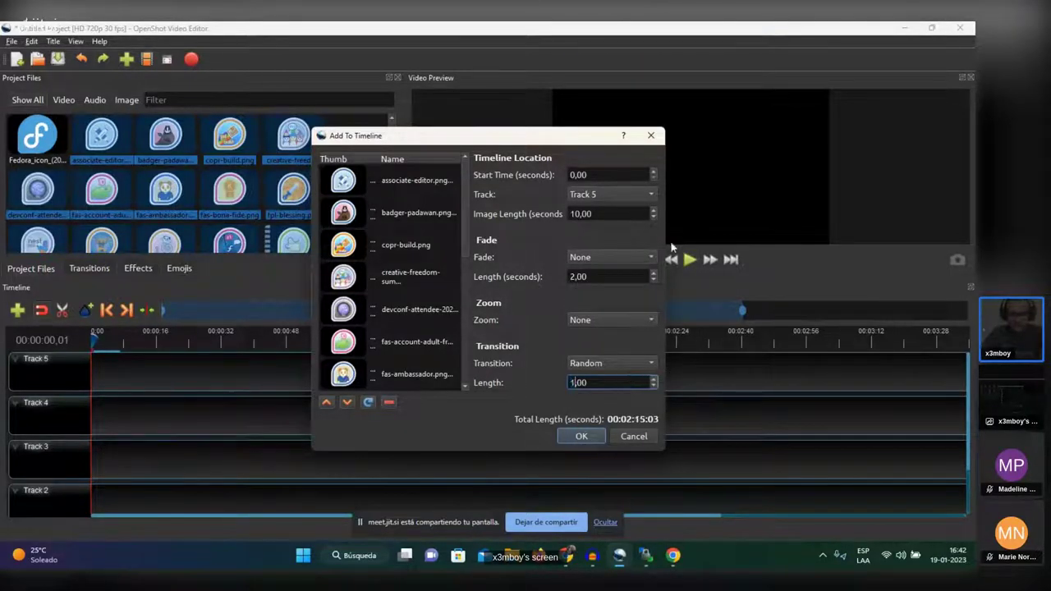
# Set the image length to 3,00 seconds and add the selected images to the timeline
pyautogui.click(580, 214)
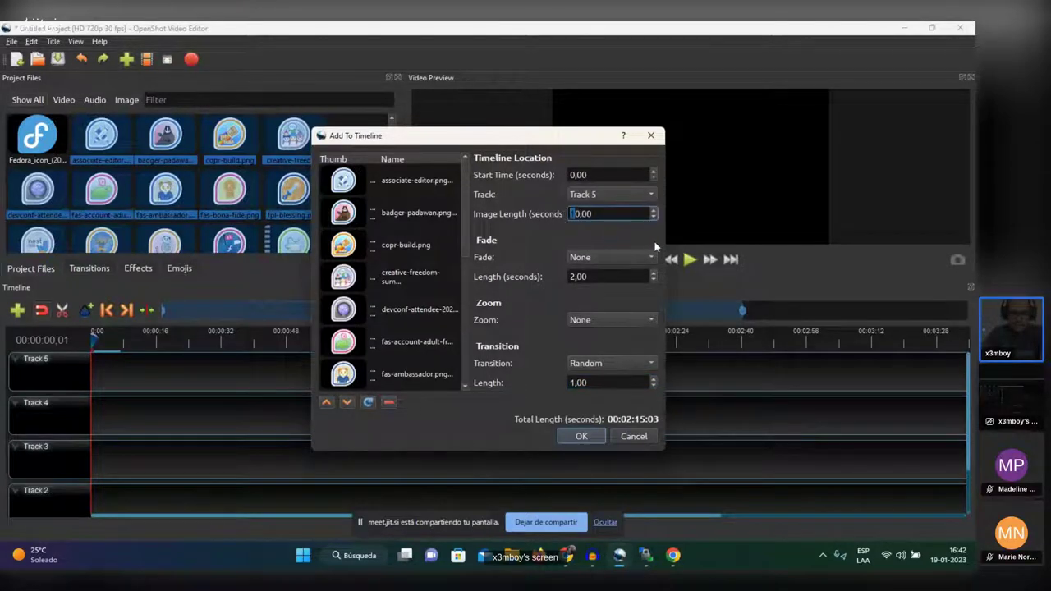
pyautogui.write('2')
pyautogui.press('BackSpace')
pyautogui.write('3')
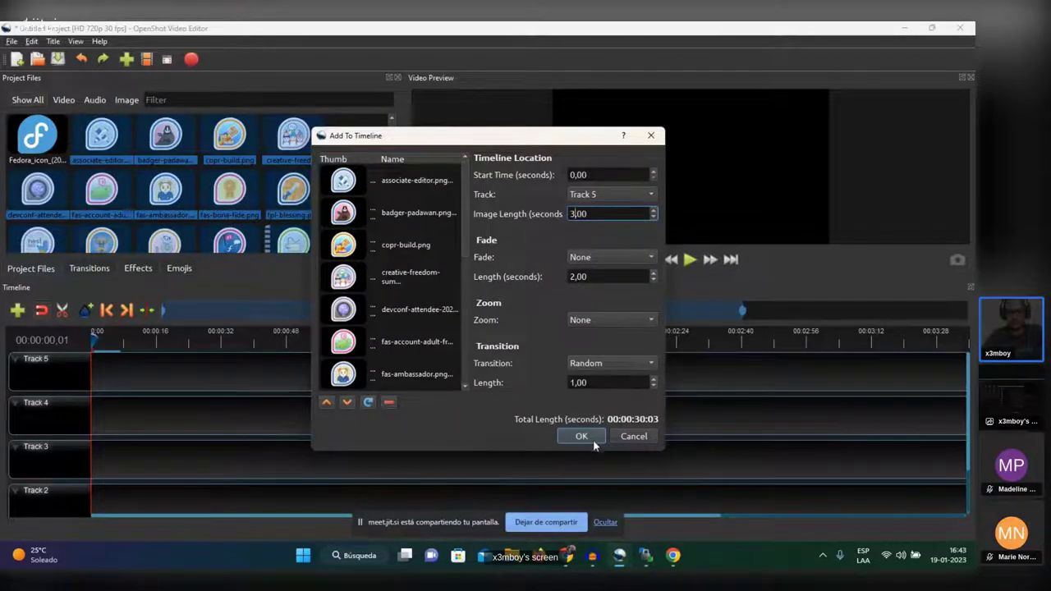
pyautogui.press('Tab')
pyautogui.press('Tab')
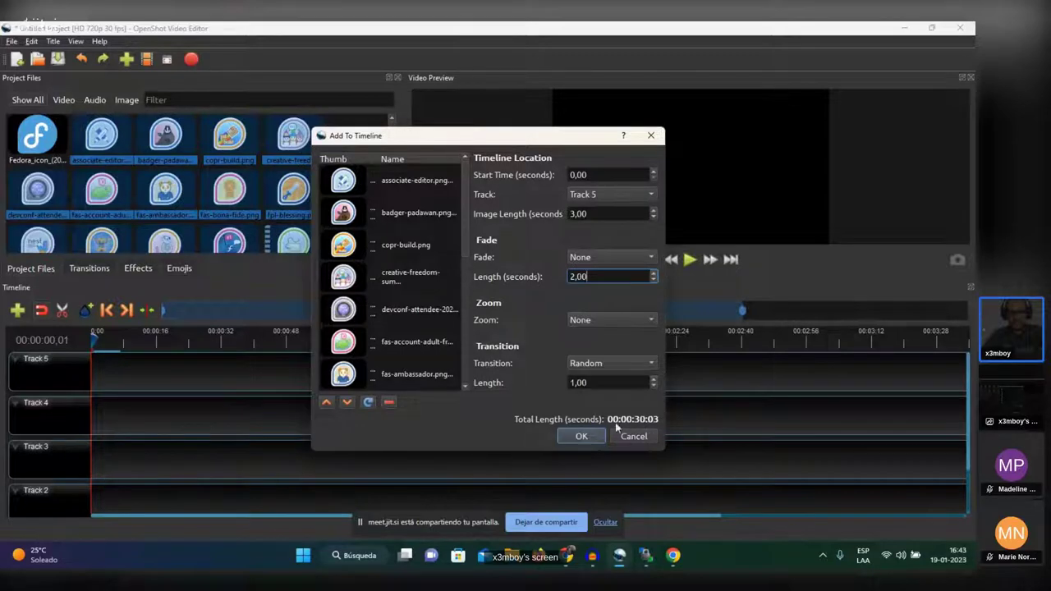
pyautogui.click(589, 439)
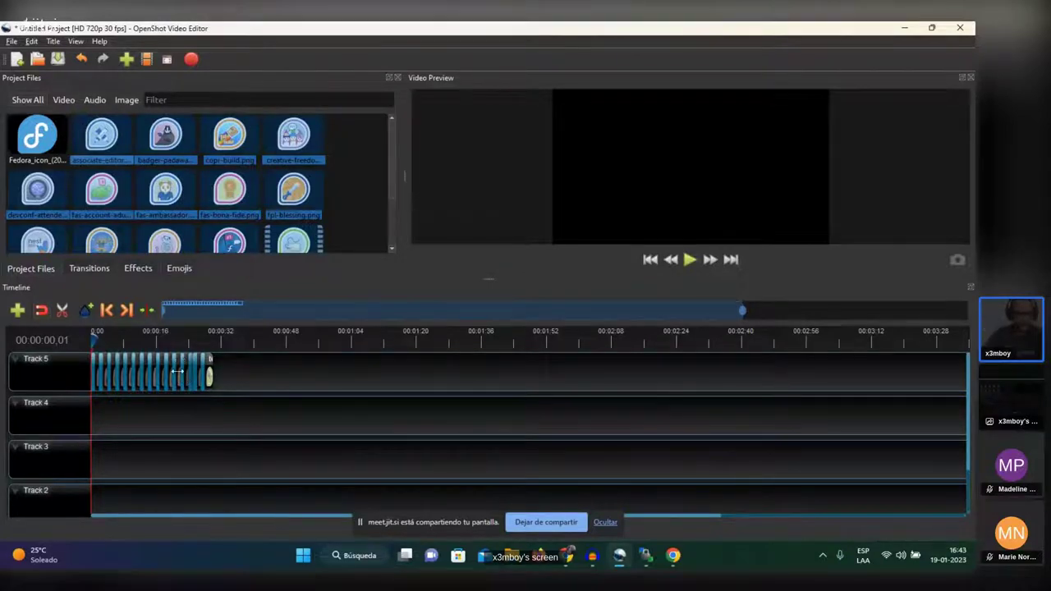
# Inspect the clips and transitions on Track 5 and play the slideshow in the preview
pyautogui.scroll(5, 176, 371)
pyautogui.scroll(1, 177, 371)
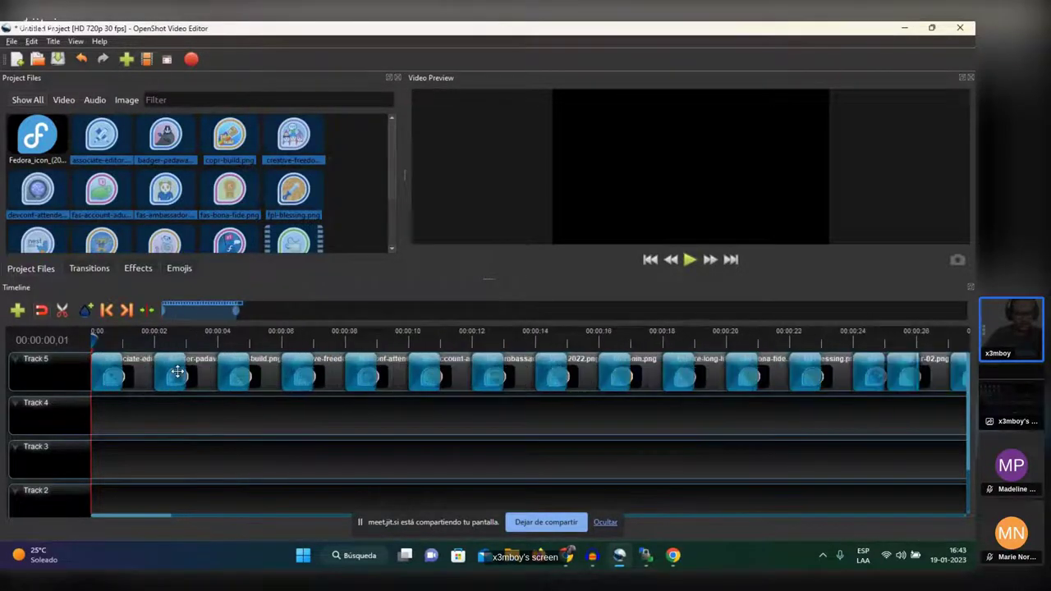
pyautogui.scroll(4, 176, 371)
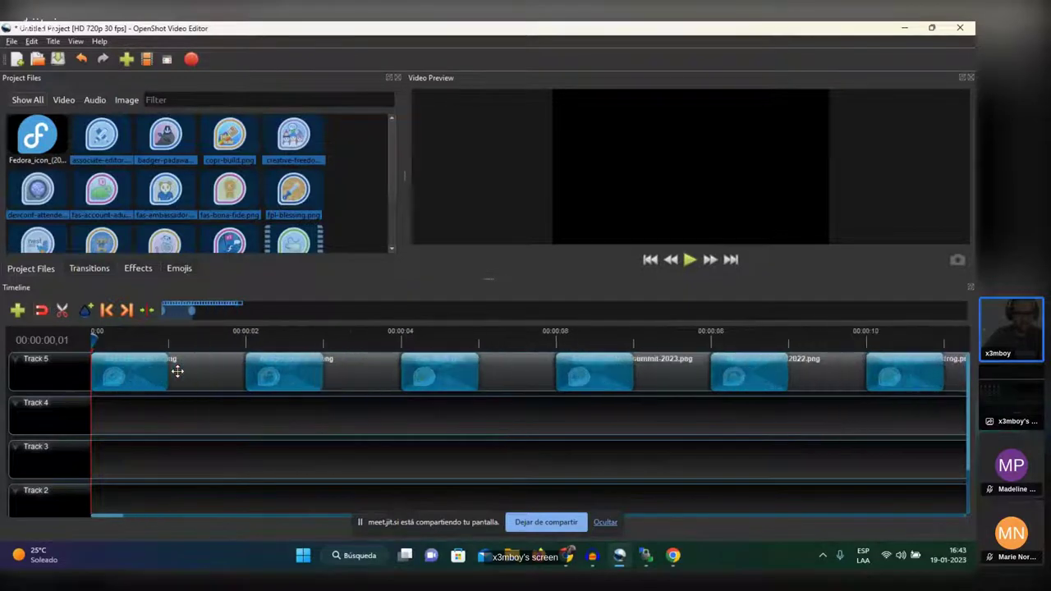
pyautogui.scroll(1, 177, 371)
pyautogui.scroll(-2, 177, 371)
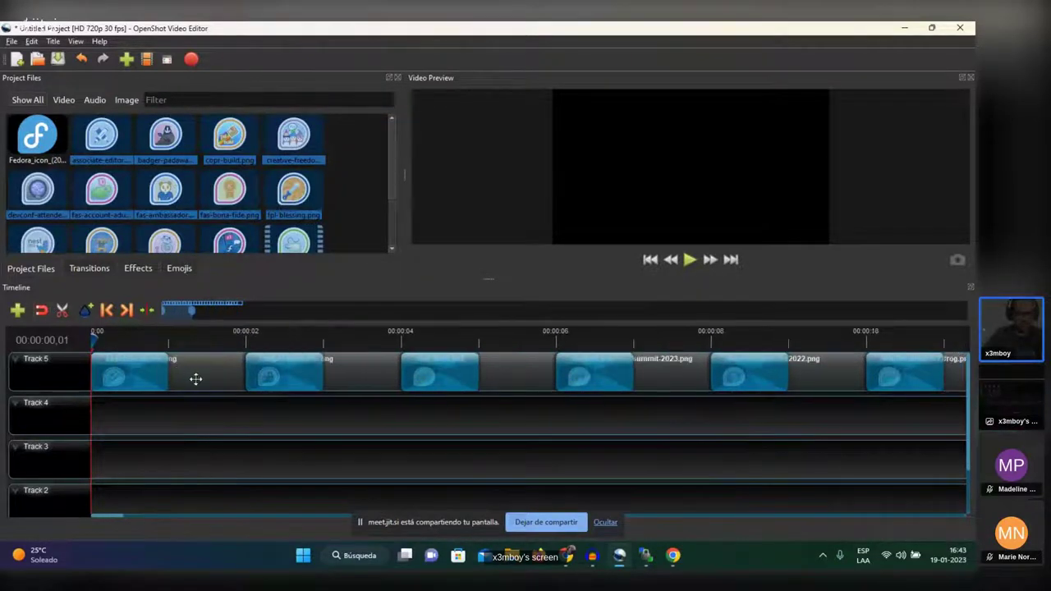
pyautogui.scroll(1, 201, 378)
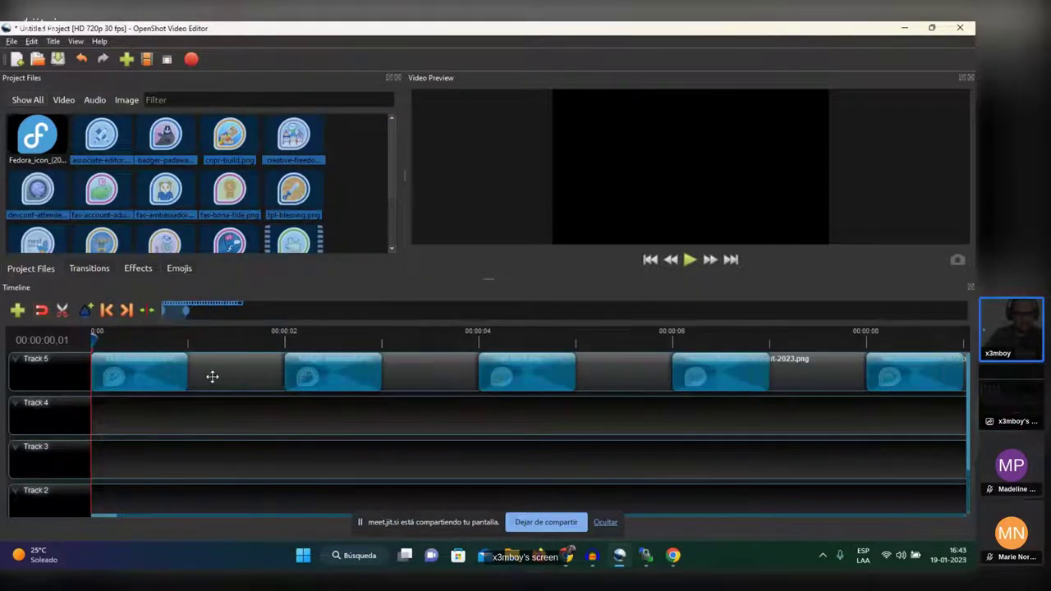
pyautogui.scroll(1, 211, 377)
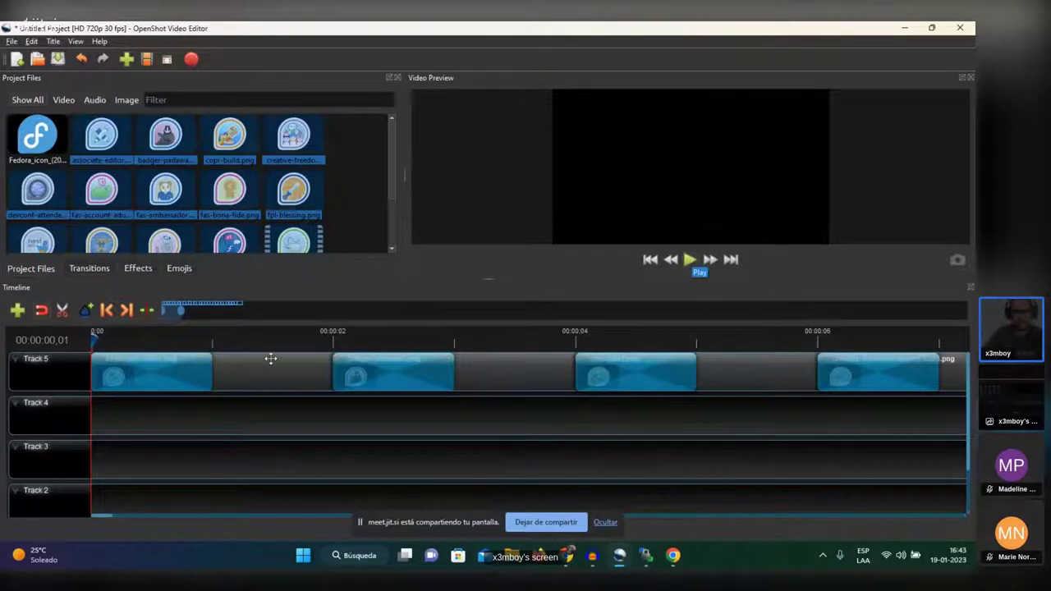
pyautogui.click(690, 259)
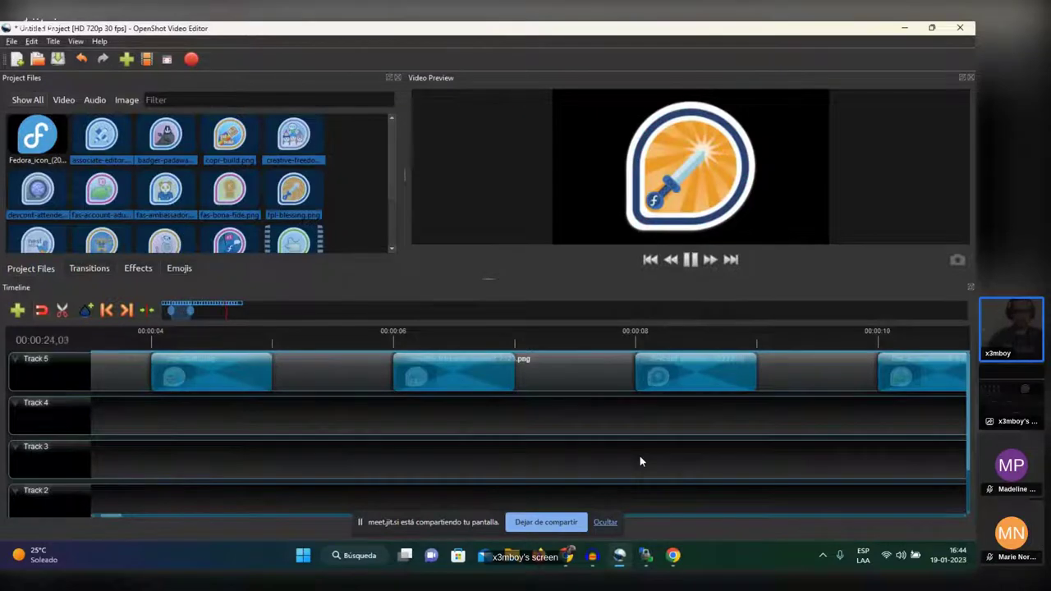
# Import the audio file 417560__bay-area-bob__soft-echo-sweep from the CreativeSummit folder into the project files
pyautogui.click(361, 214)
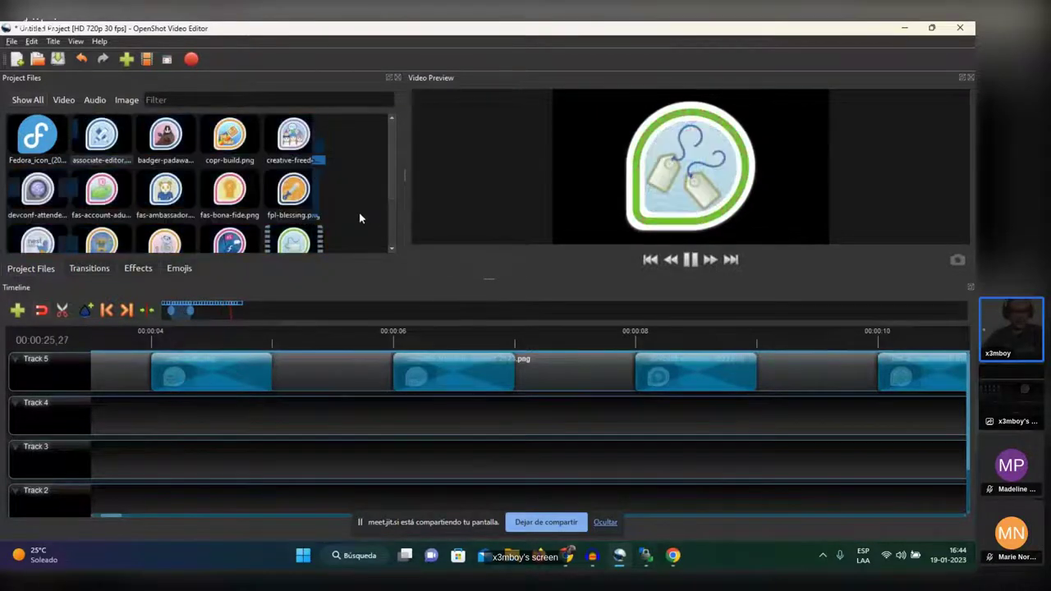
pyautogui.scroll(-3, 358, 212)
pyautogui.rightClick(274, 234)
pyautogui.click(287, 237)
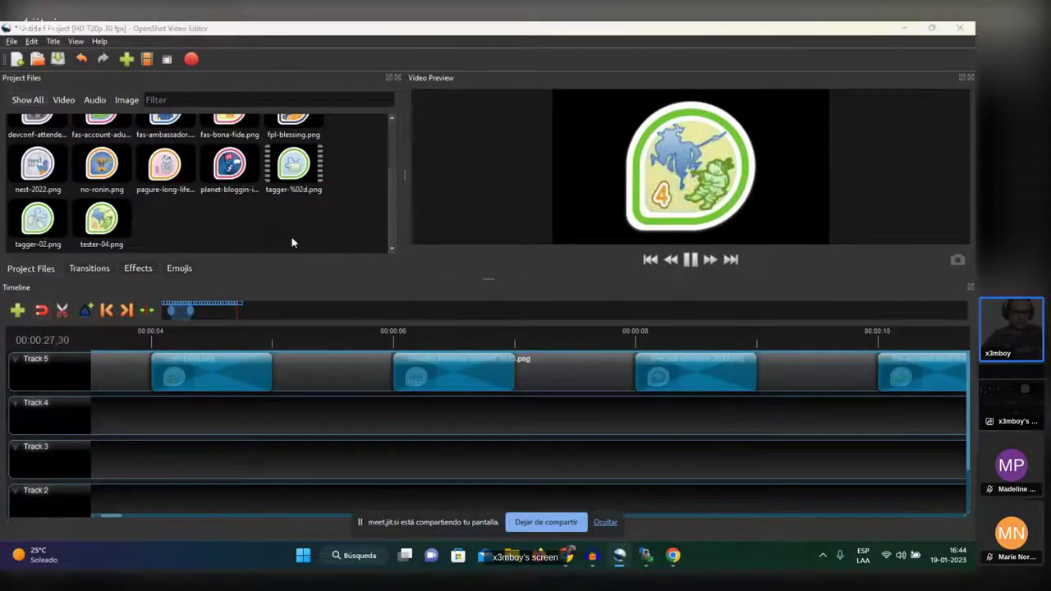
pyautogui.scroll(-6, 321, 229)
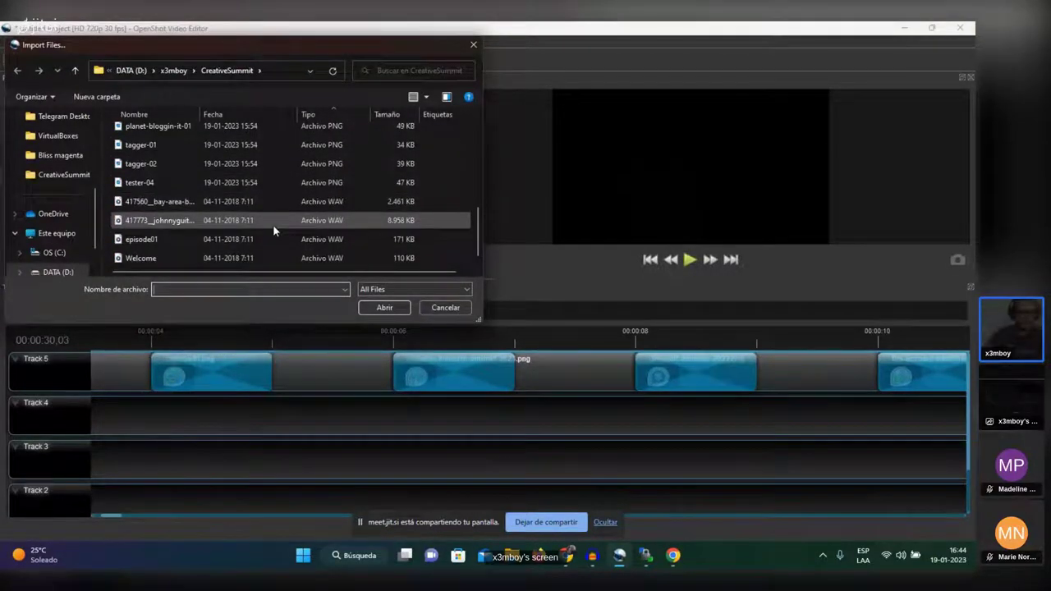
pyautogui.moveTo(200, 114); pyautogui.dragTo(280, 115)
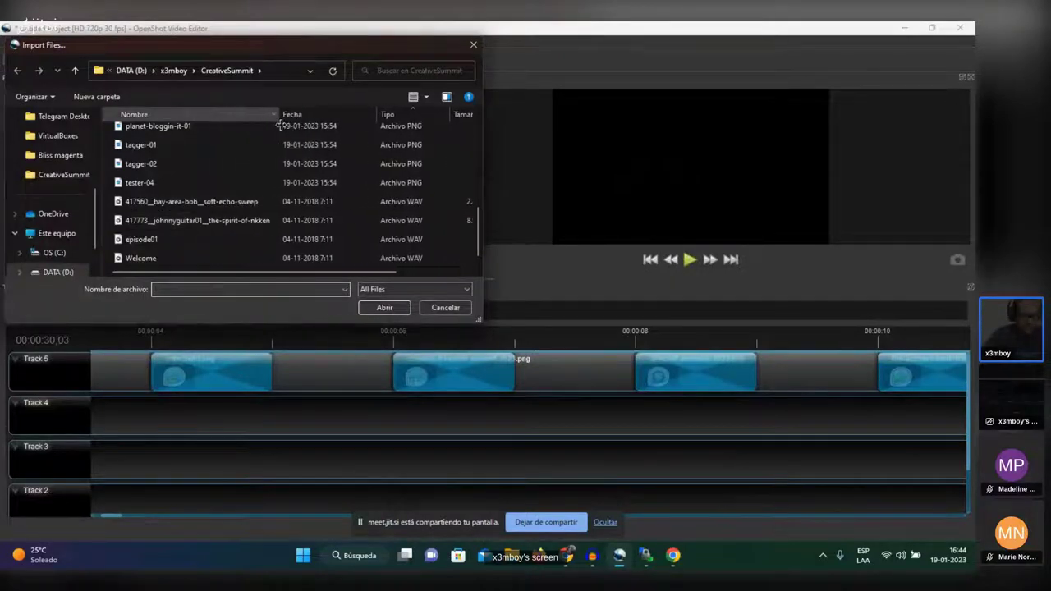
pyautogui.click(236, 199)
pyautogui.click(374, 309)
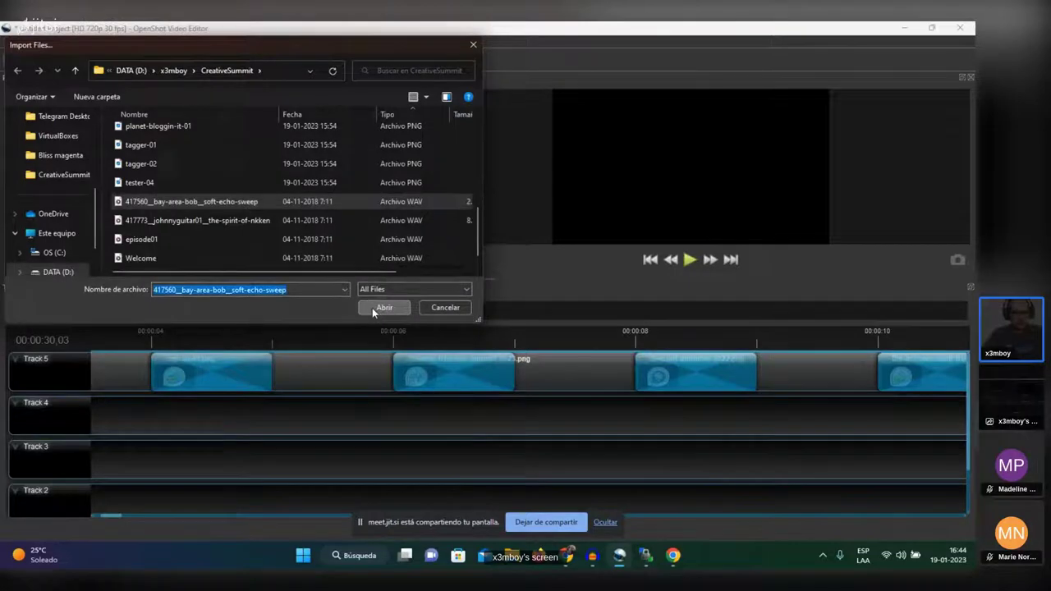
# Place the soft-echo-sweep audio on Track 4 and align its beginning with the start of the timeline
pyautogui.moveTo(177, 226); pyautogui.dragTo(145, 420)
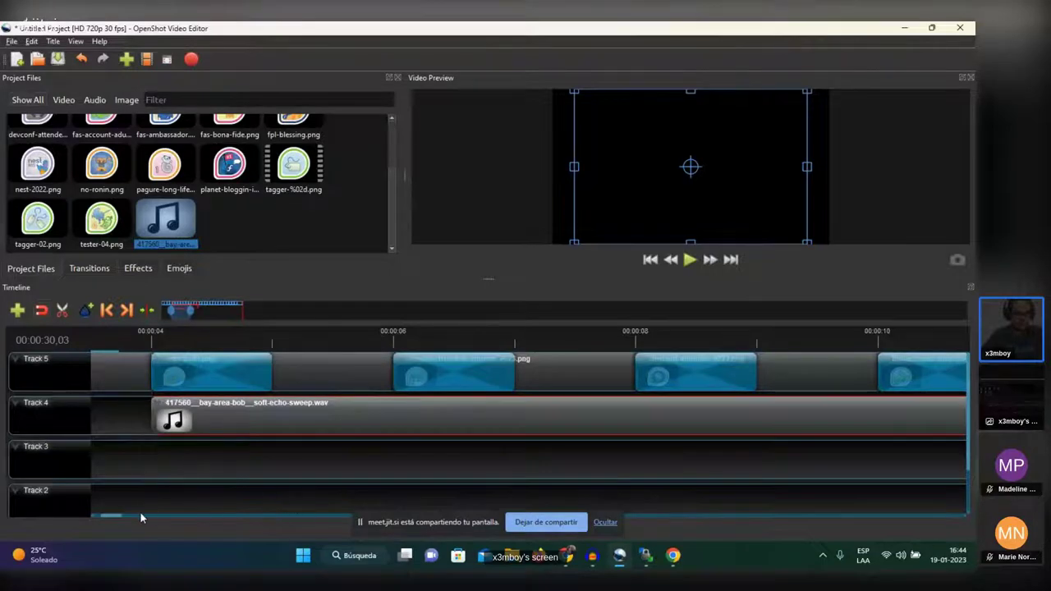
pyautogui.moveTo(115, 517); pyautogui.dragTo(105, 517)
pyautogui.moveTo(634, 436); pyautogui.dragTo(169, 427)
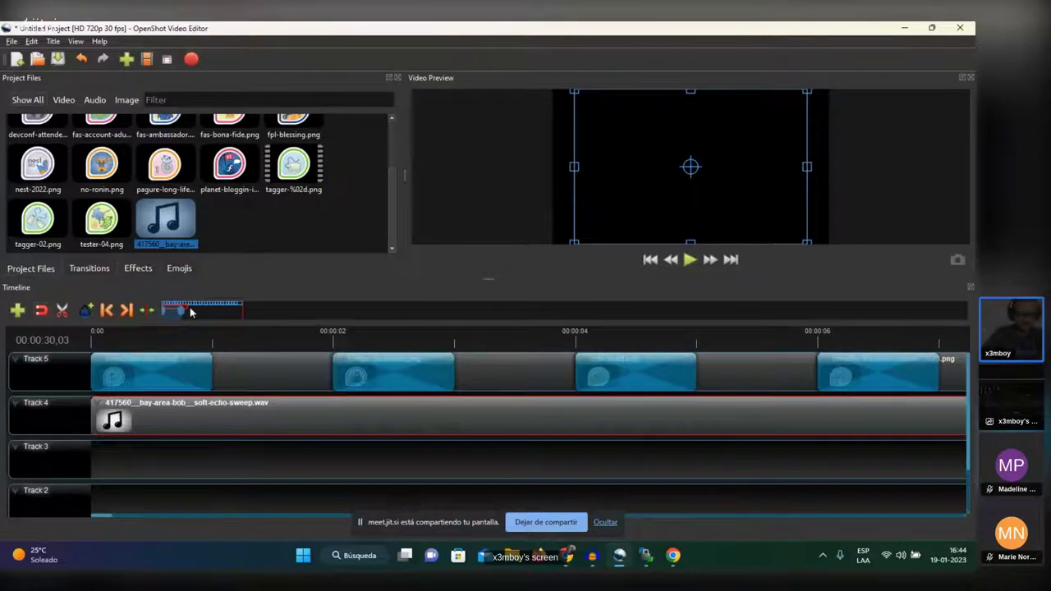
# Return the playhead from the end of the slideshow to the beginning of the timeline
pyautogui.scroll(-3, 233, 354)
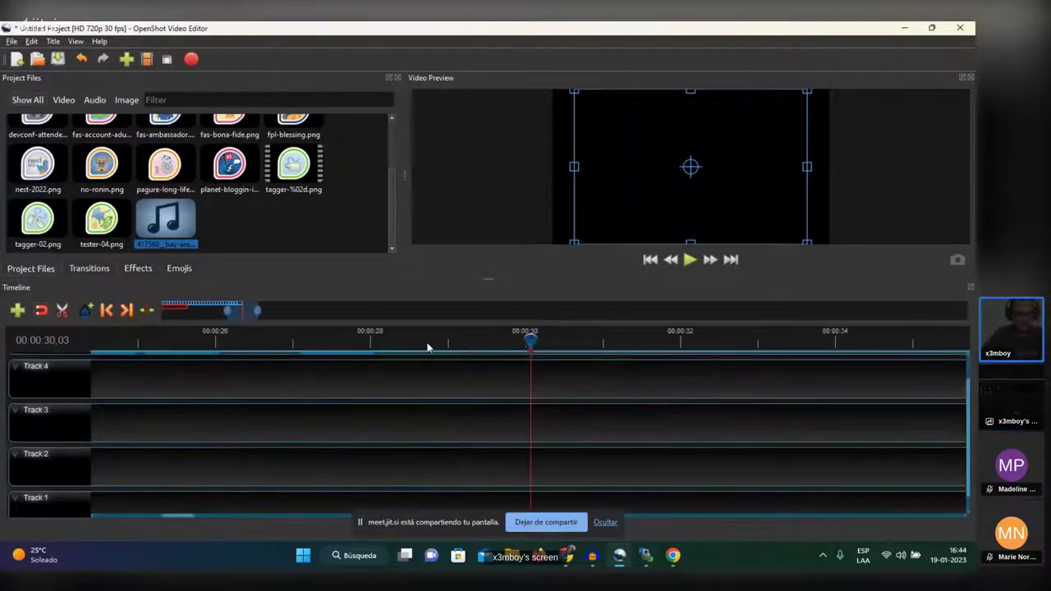
pyautogui.moveTo(528, 340); pyautogui.dragTo(75, 337)
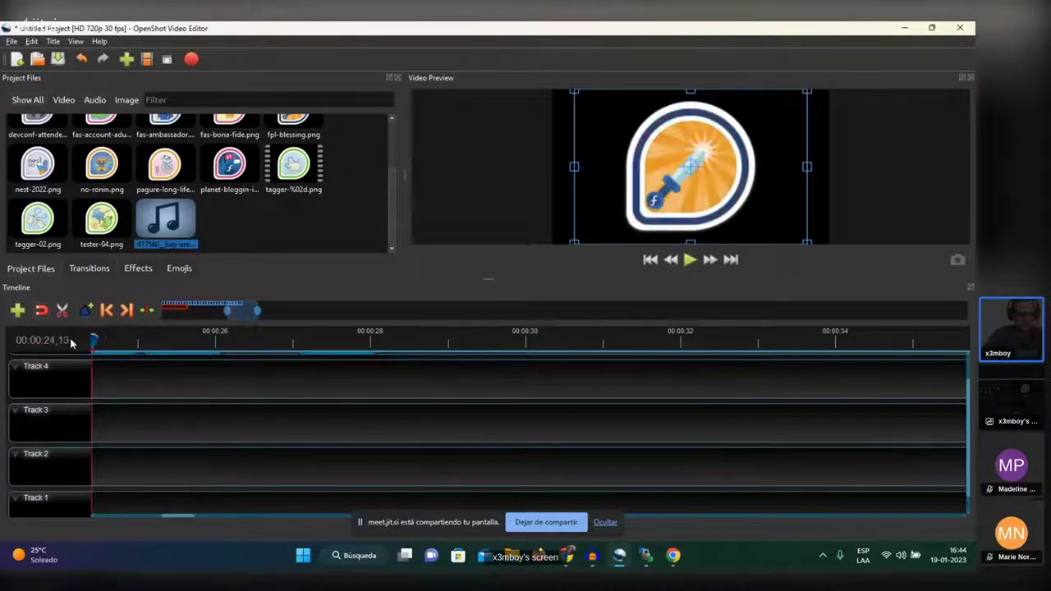
pyautogui.scroll(1, 136, 394)
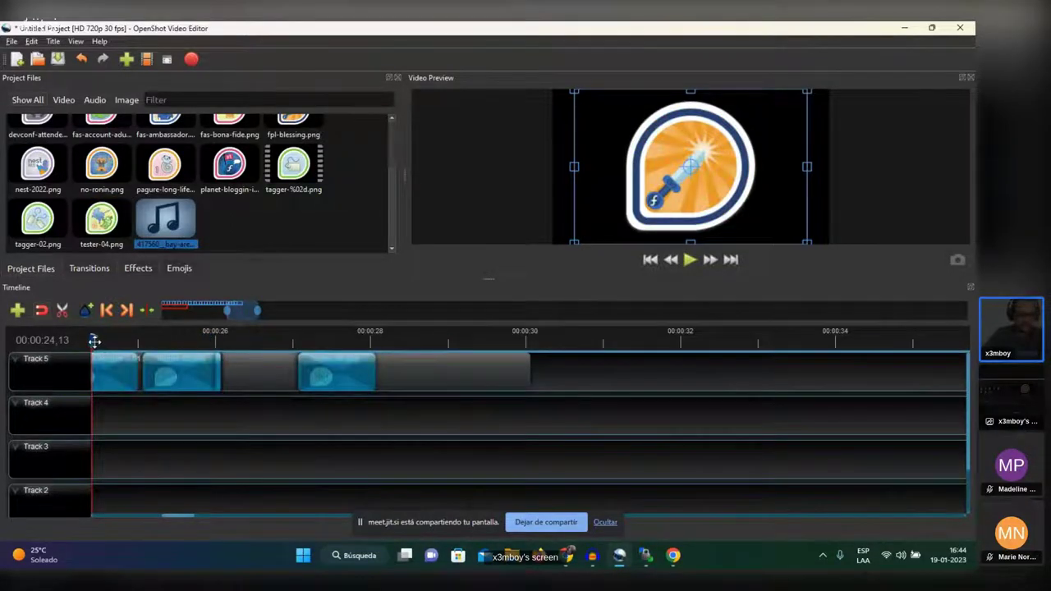
pyautogui.click(109, 311)
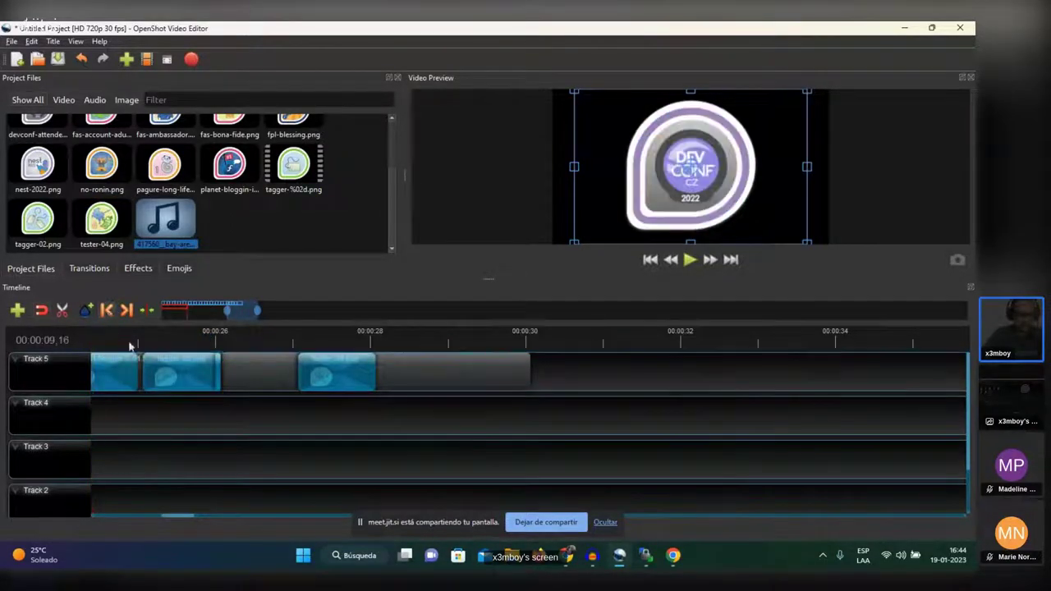
pyautogui.moveTo(229, 519); pyautogui.dragTo(66, 516)
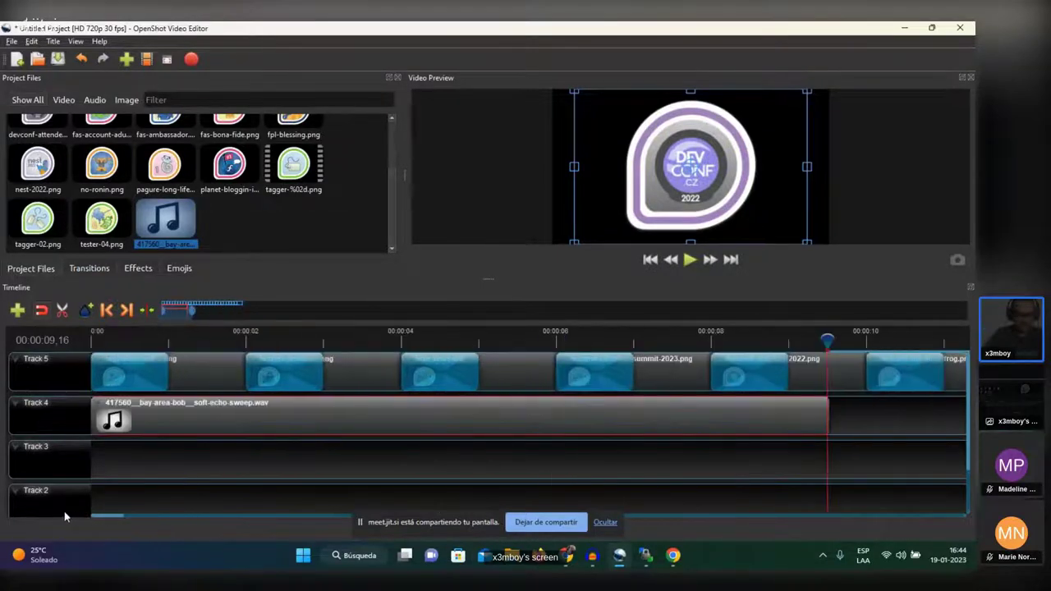
pyautogui.click(105, 310)
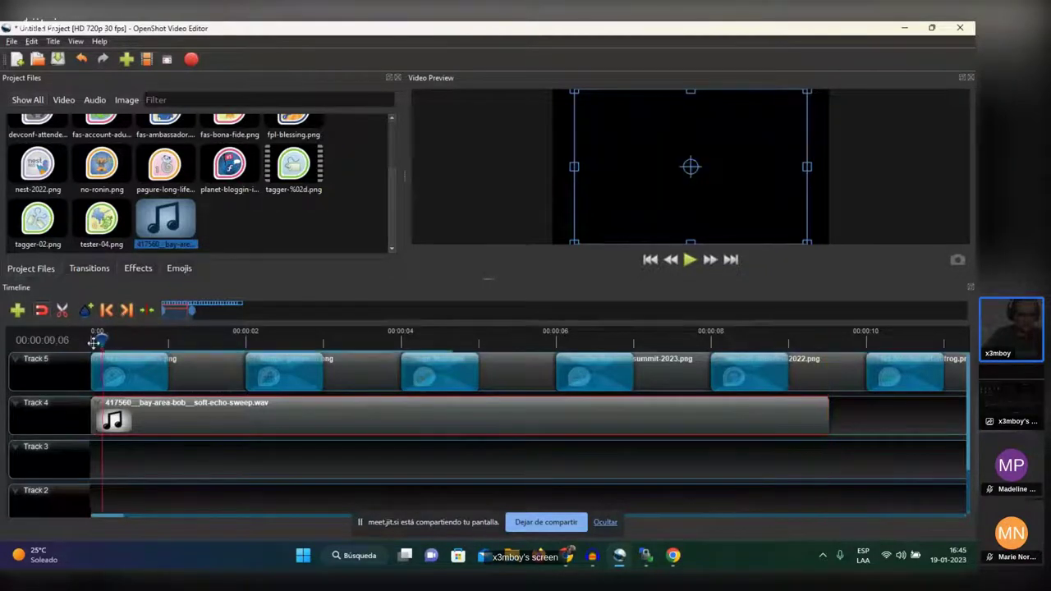
pyautogui.click(96, 335)
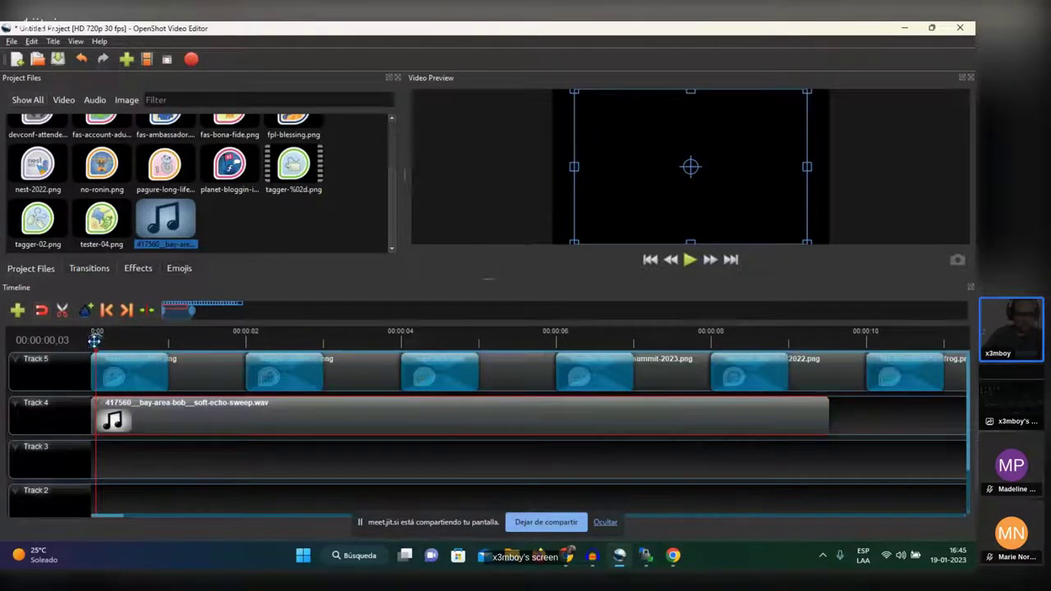
# Play the slideshow together with its audio from the beginning and pause just past the end of the audio clip
pyautogui.click(689, 261)
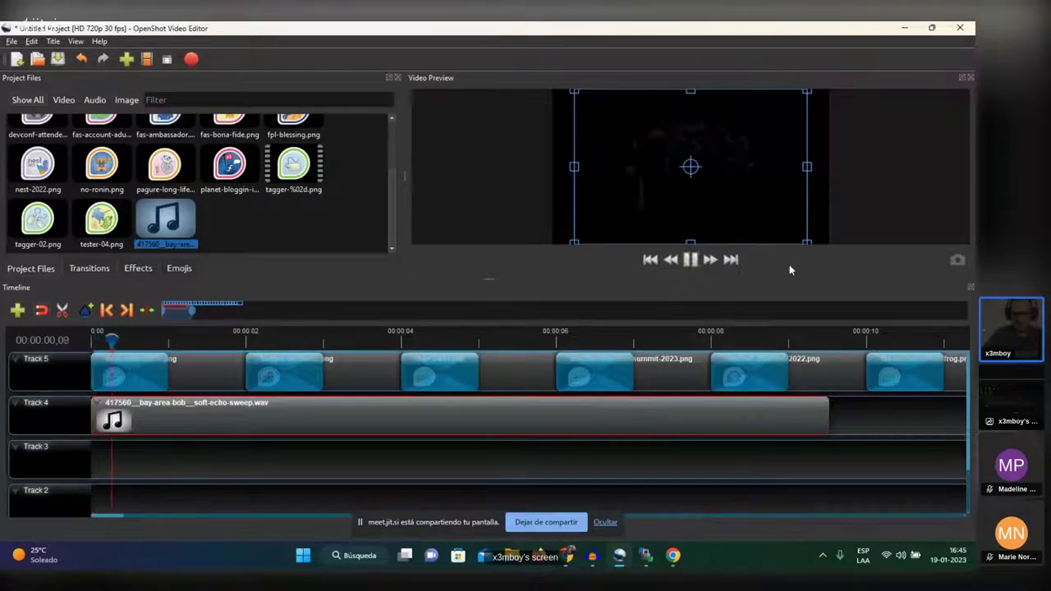
pyautogui.click(697, 265)
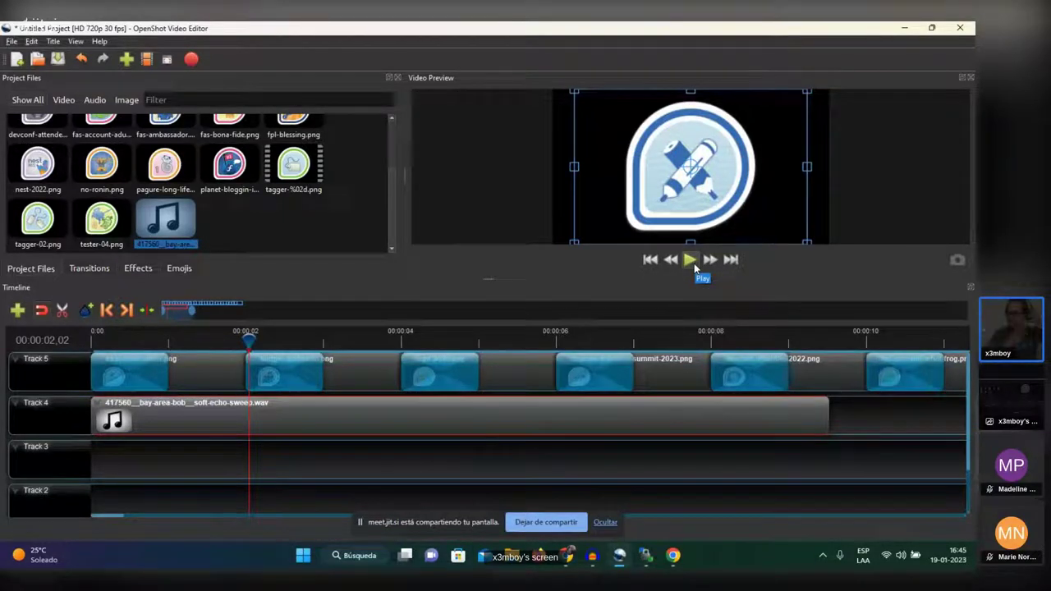
pyautogui.click(694, 263)
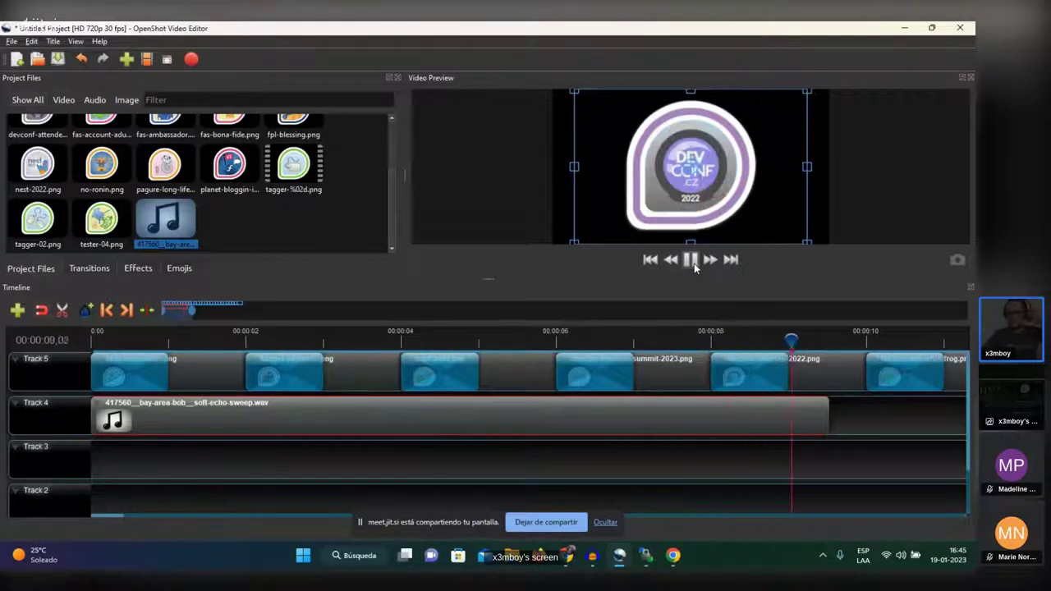
pyautogui.click(693, 265)
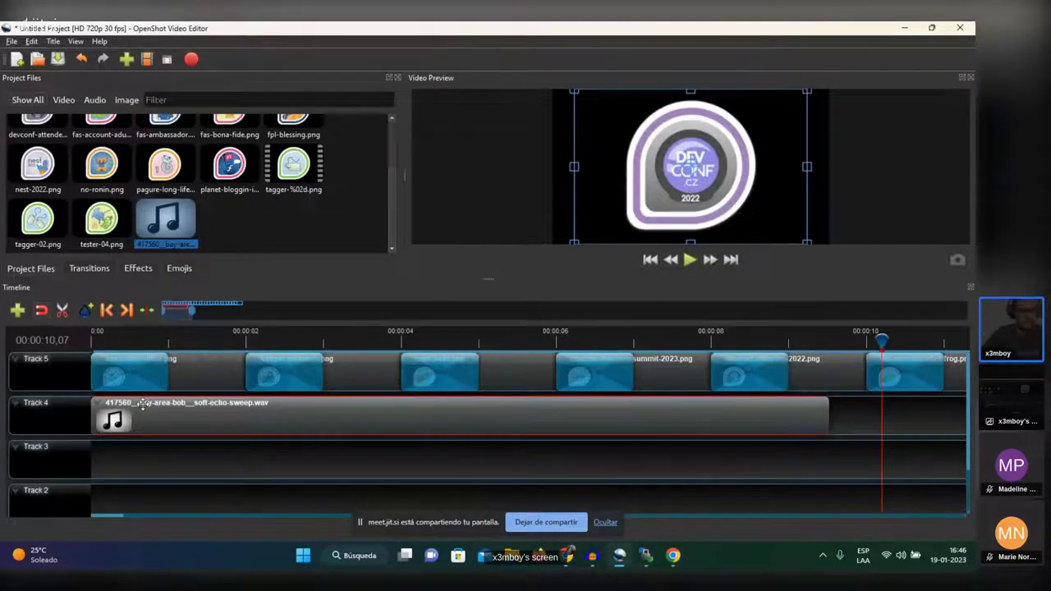
# Delete all clips and transitions from Track 5 and Track 4 and return the playhead to the start of the timeline
pyautogui.scroll(-3, 222, 408)
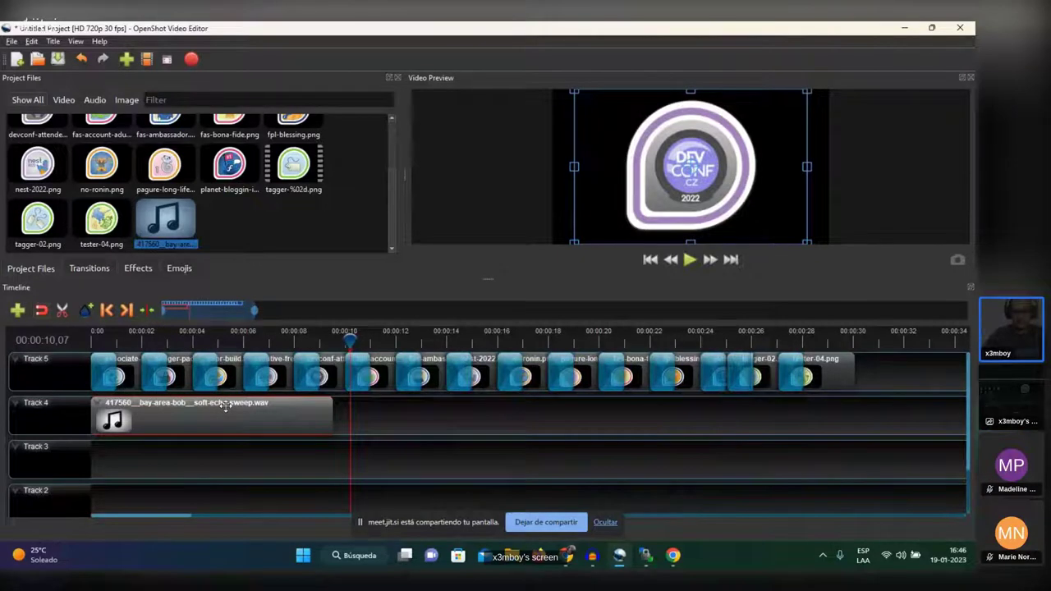
pyautogui.scroll(-1, 236, 366)
pyautogui.scroll(-4, 237, 366)
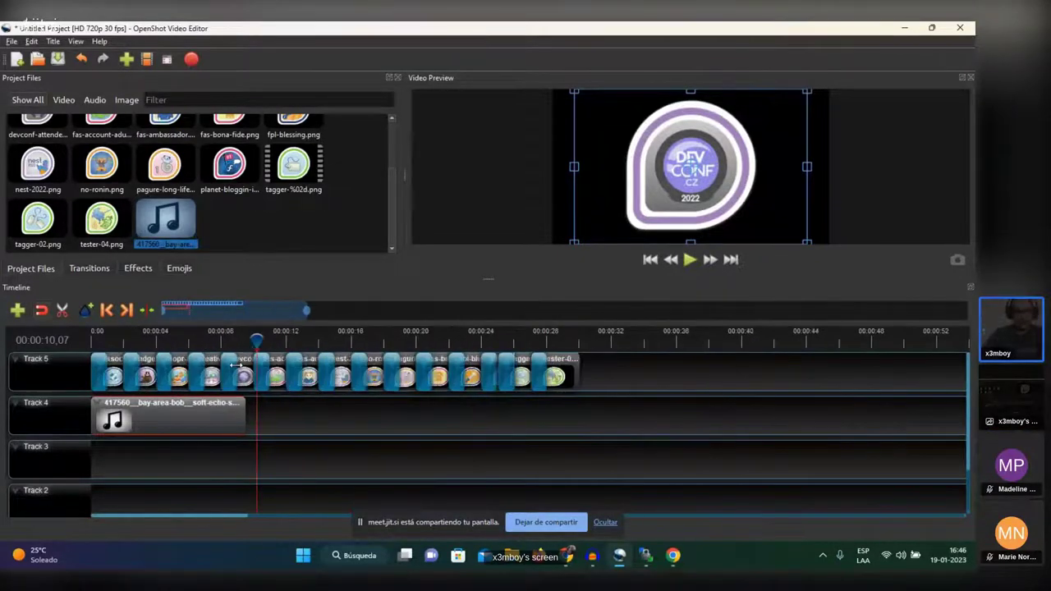
pyautogui.moveTo(363, 464); pyautogui.dragTo(14, 335)
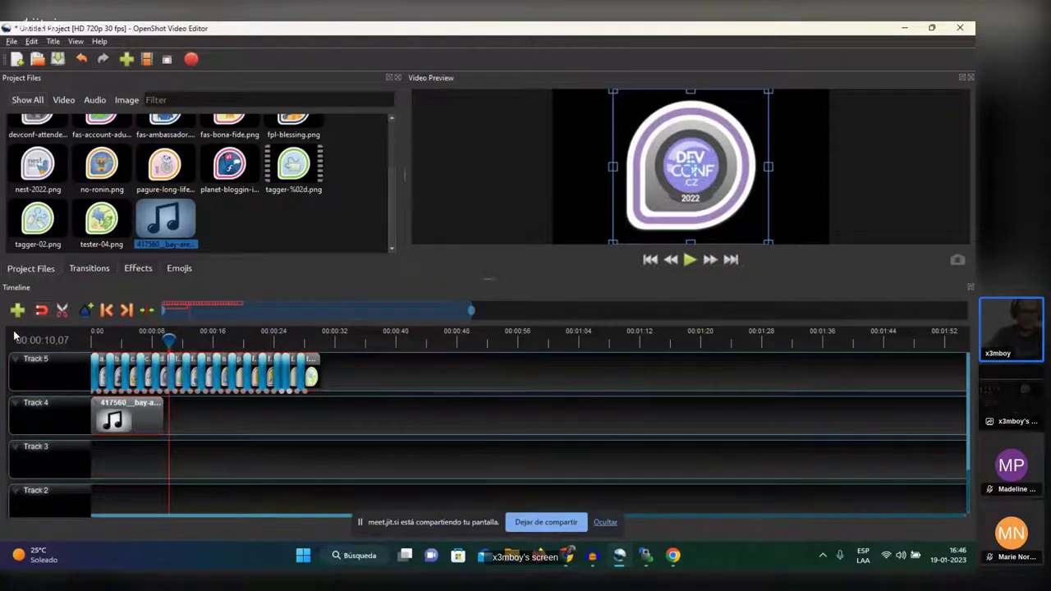
pyautogui.press('Delete')
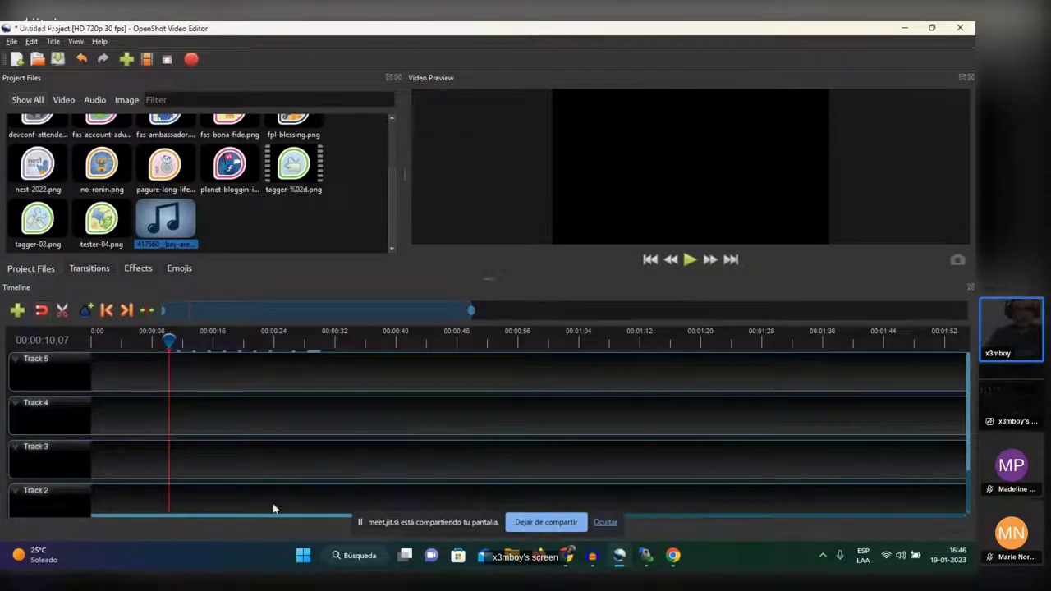
pyautogui.moveTo(169, 339); pyautogui.dragTo(68, 345)
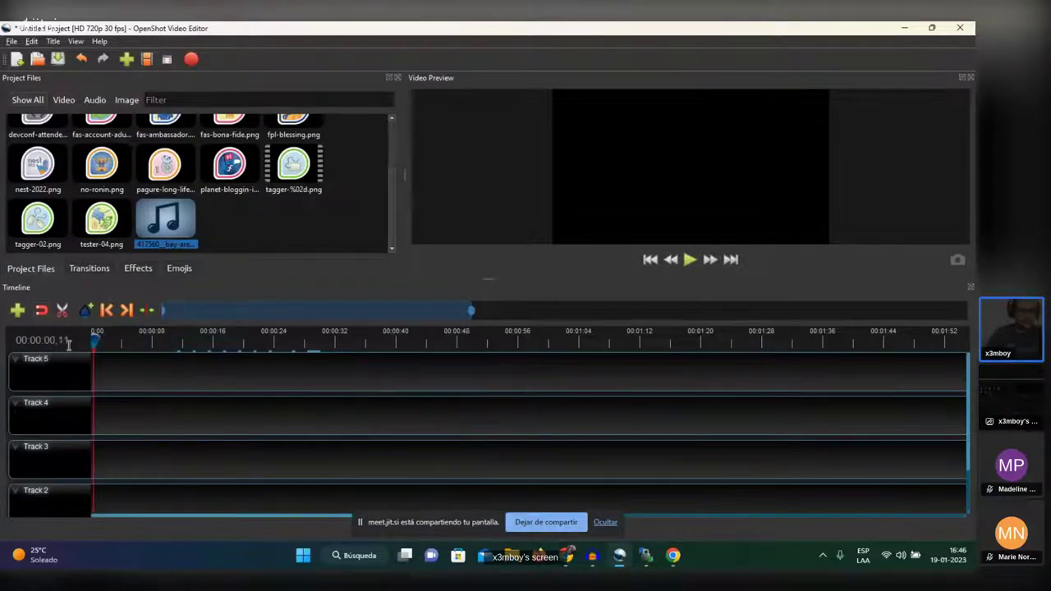
# Add the badge images to the timeline with transitions, move the whole sequence to the start of Track 4, and reset the playhead to the beginning
pyautogui.rightClick(238, 235)
pyautogui.click(259, 241)
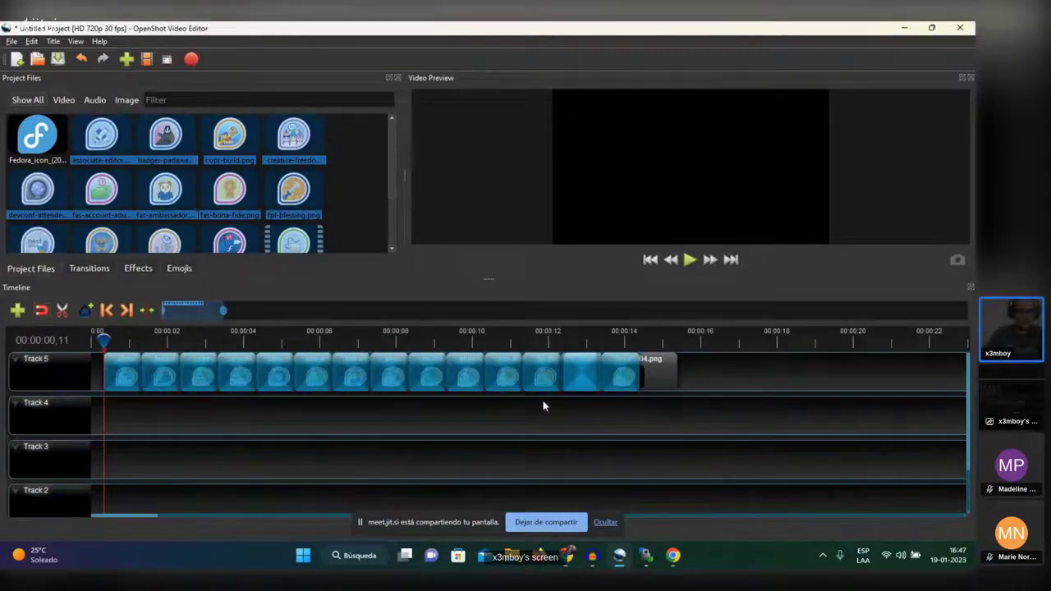
pyautogui.moveTo(706, 422); pyautogui.dragTo(102, 416)
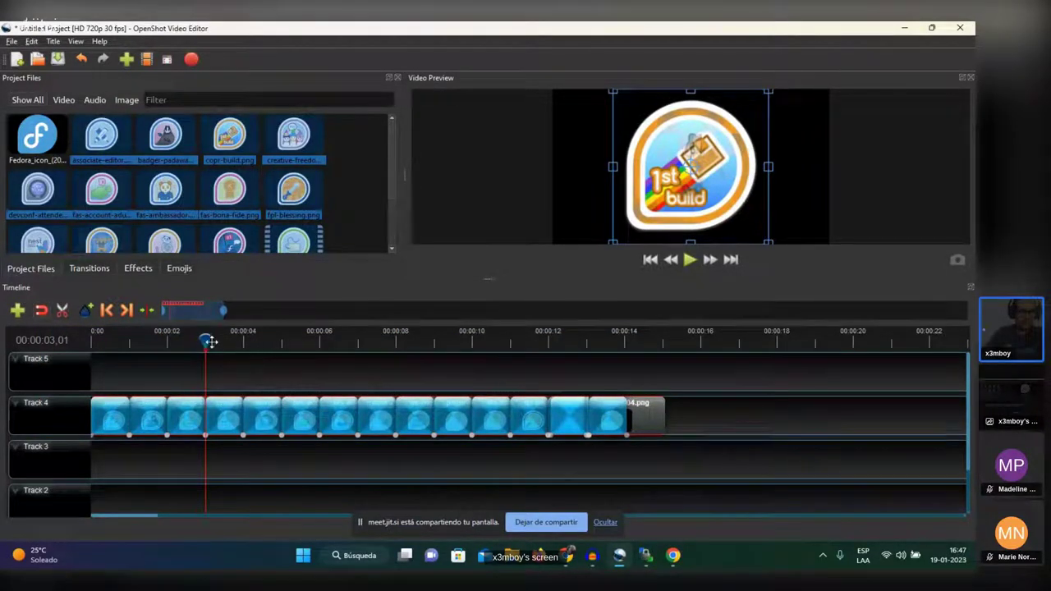
pyautogui.click(701, 407)
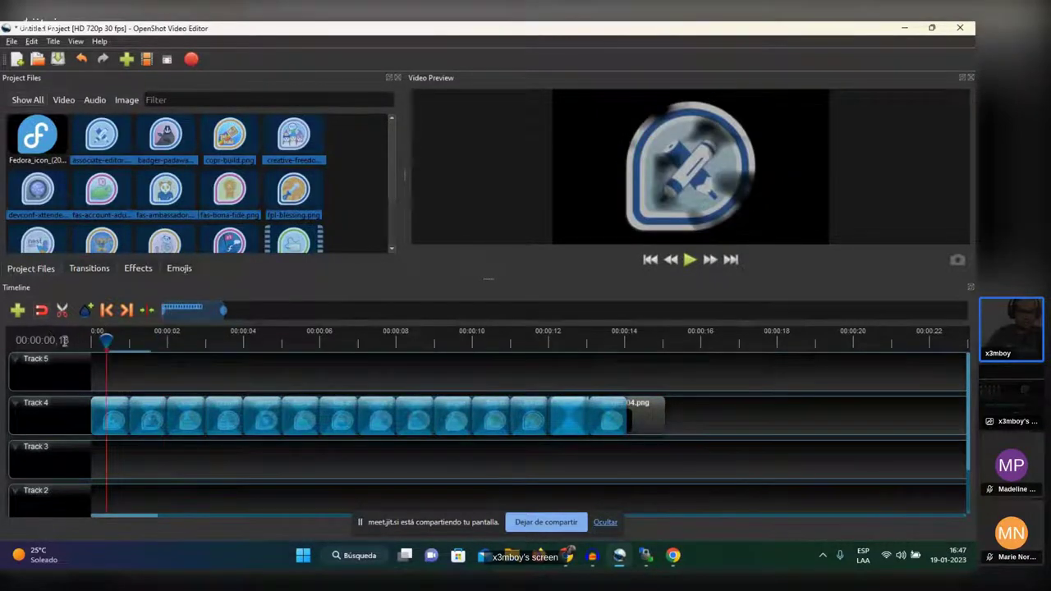
pyautogui.click(85, 338)
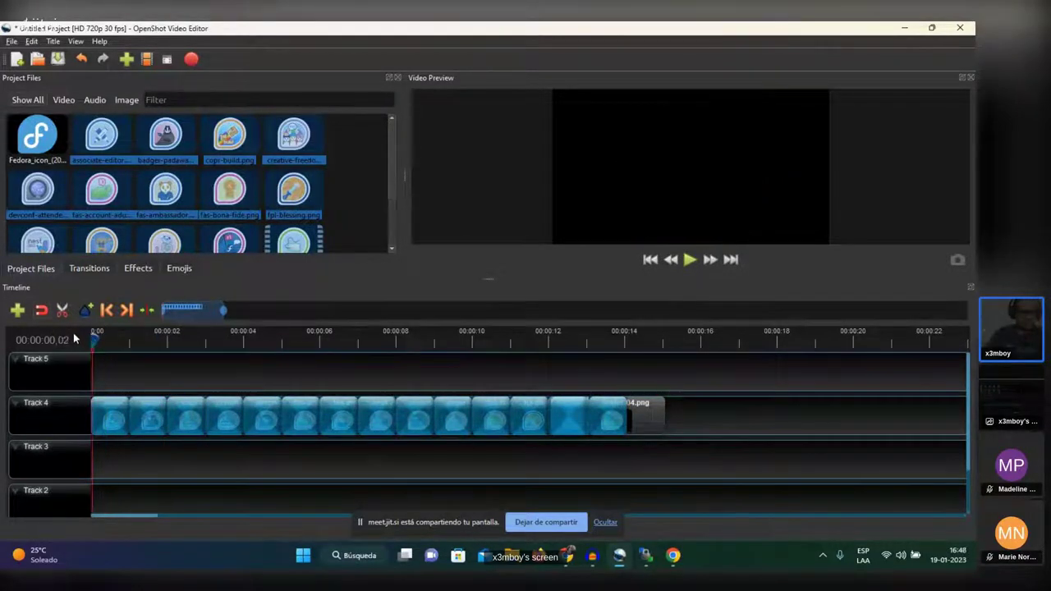
# Place Fedora_icon_(2021).svg.png at the start of Track 5 and shrink it to about 0.25 scale near the video frame's upper-left corner
pyautogui.moveTo(37, 136); pyautogui.dragTo(115, 373)
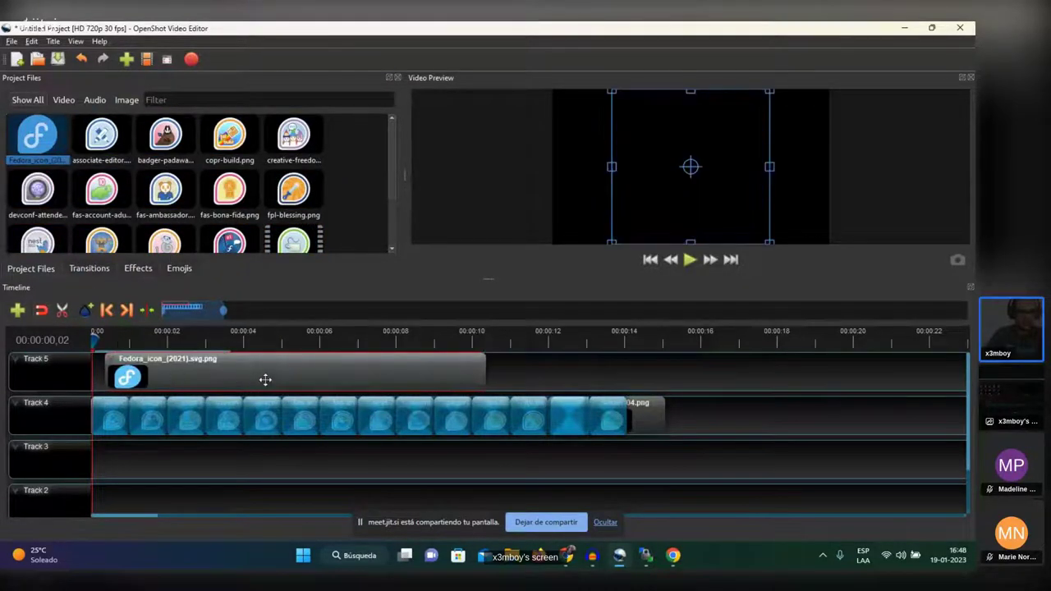
pyautogui.moveTo(264, 379); pyautogui.dragTo(227, 378)
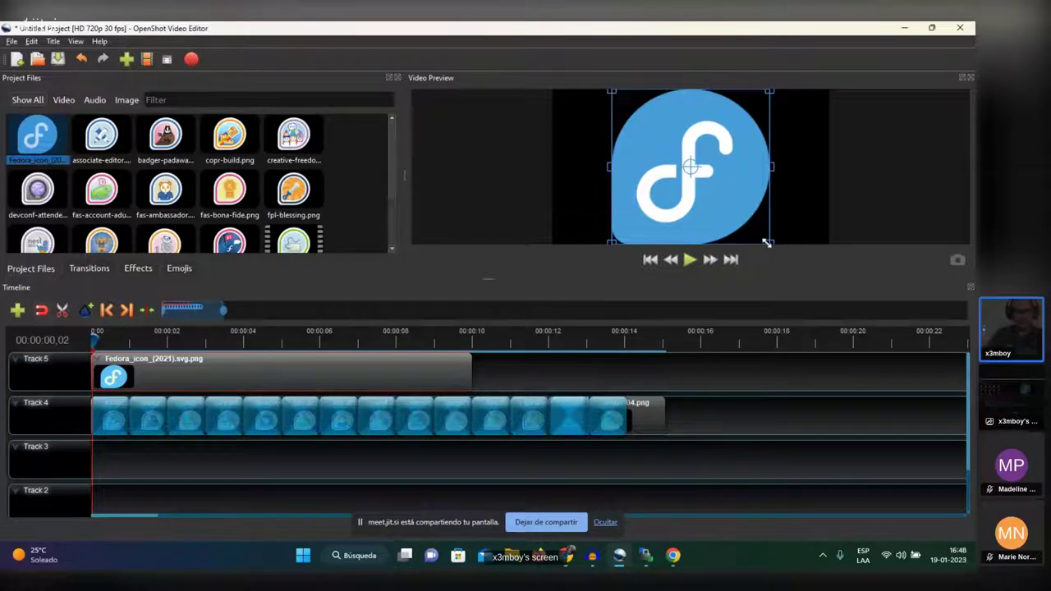
pyautogui.moveTo(765, 243); pyautogui.dragTo(627, 130)
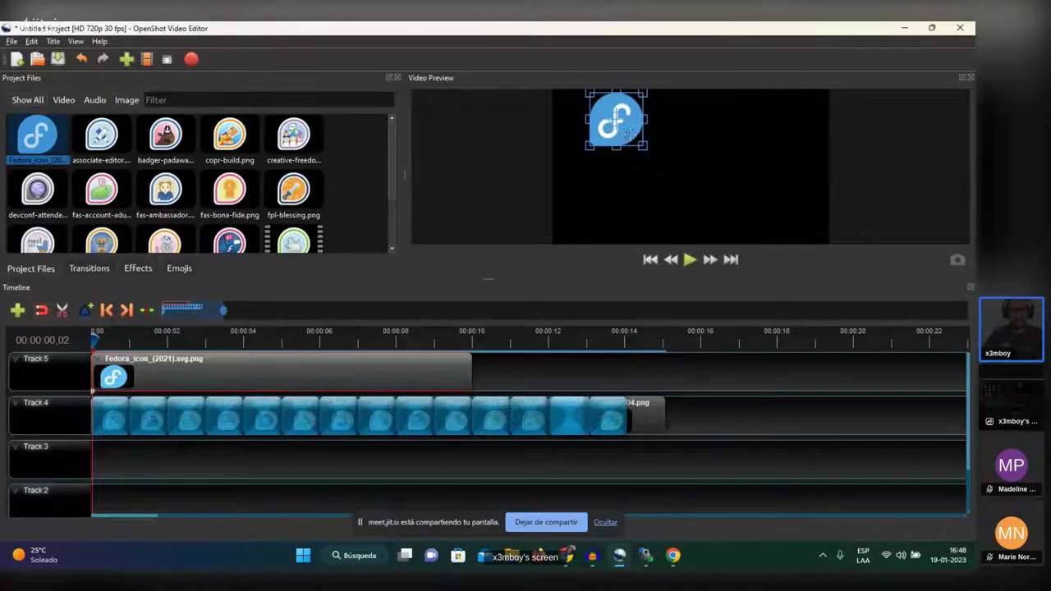
pyautogui.moveTo(641, 145); pyautogui.dragTo(638, 137)
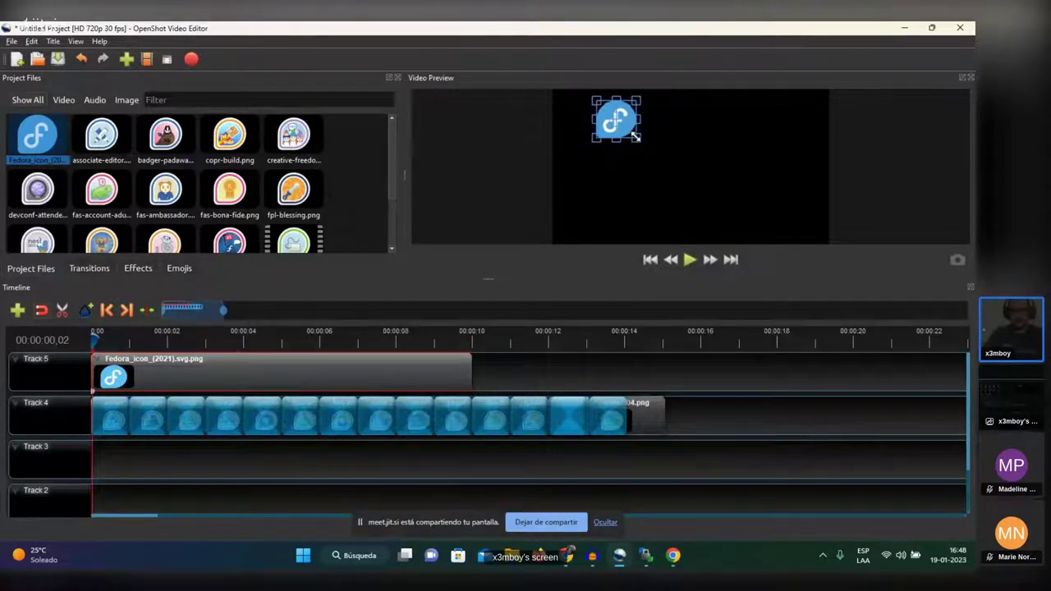
# Set the Fedora icon clip's alpha to 0.40 and extend its end to 15.07 to match the badge sequence on Track 4
pyautogui.rightClick(187, 365)
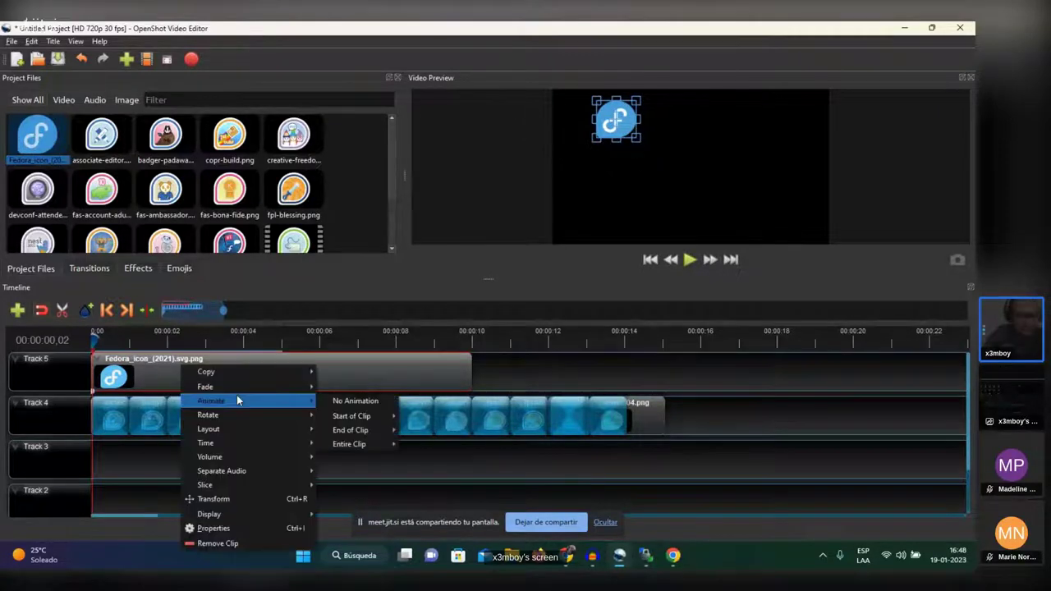
pyautogui.rightClick(278, 374)
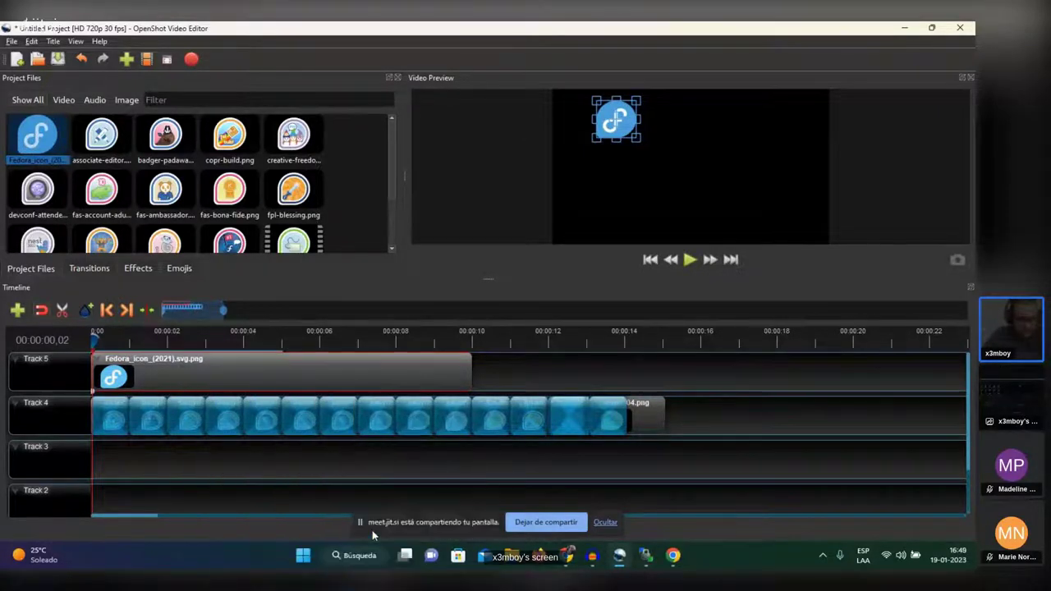
pyautogui.click(374, 534)
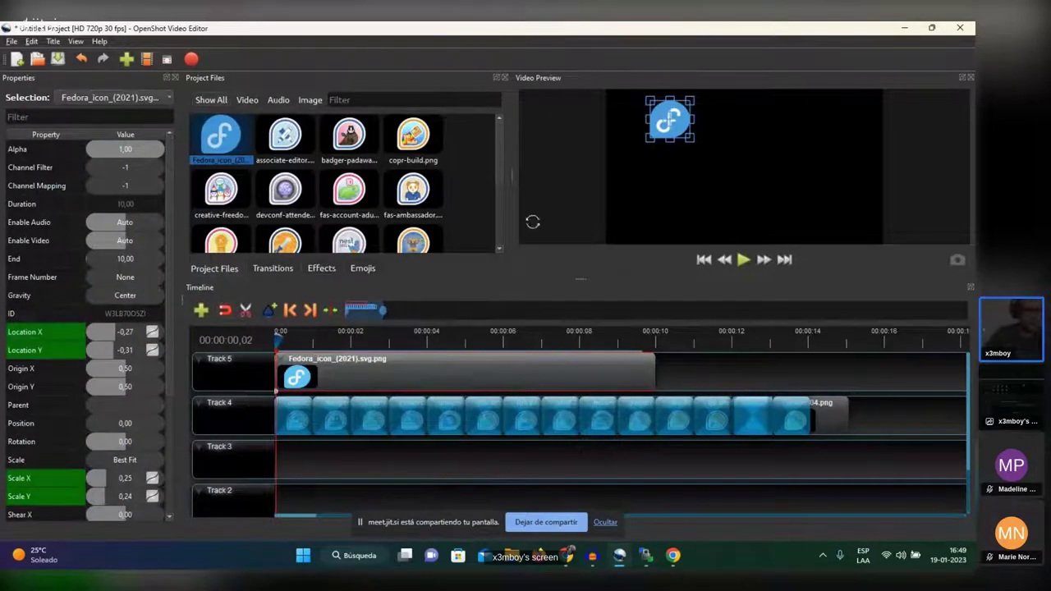
pyautogui.click(116, 153)
pyautogui.moveTo(153, 154)
pyautogui.mouseDown()
pyautogui.moveTo(122, 151)
pyautogui.moveTo(133, 150)
pyautogui.mouseUp()
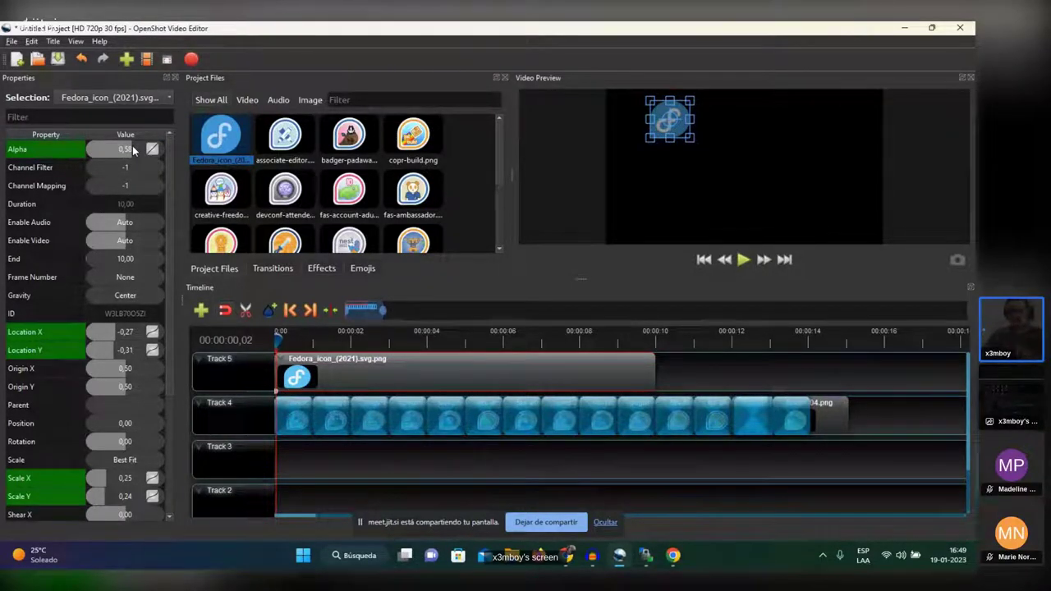
pyautogui.moveTo(133, 150); pyautogui.dragTo(170, 149)
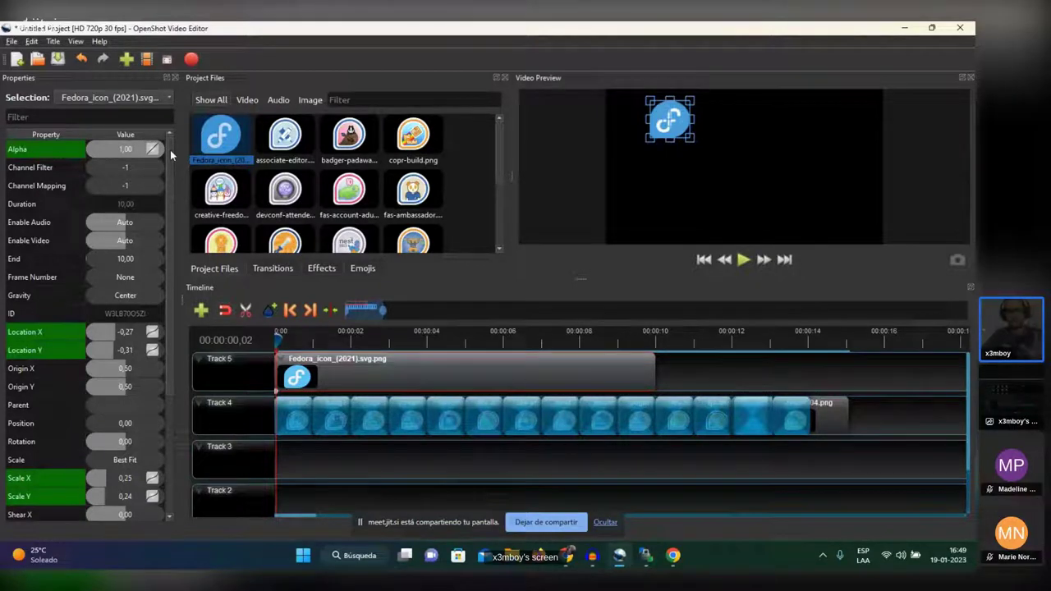
pyautogui.moveTo(151, 148); pyautogui.dragTo(125, 149)
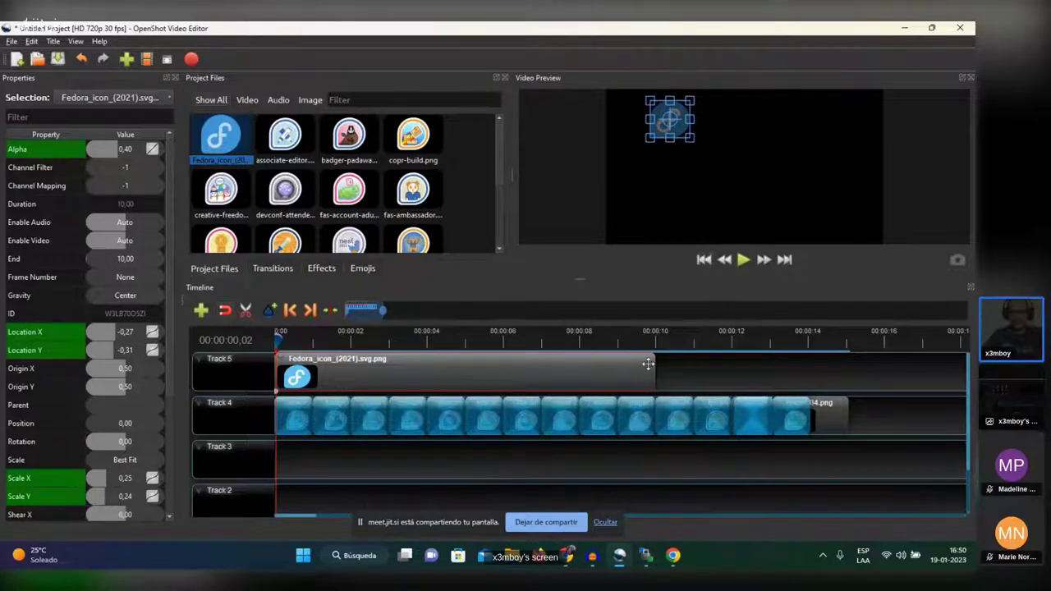
pyautogui.moveTo(656, 371); pyautogui.dragTo(850, 377)
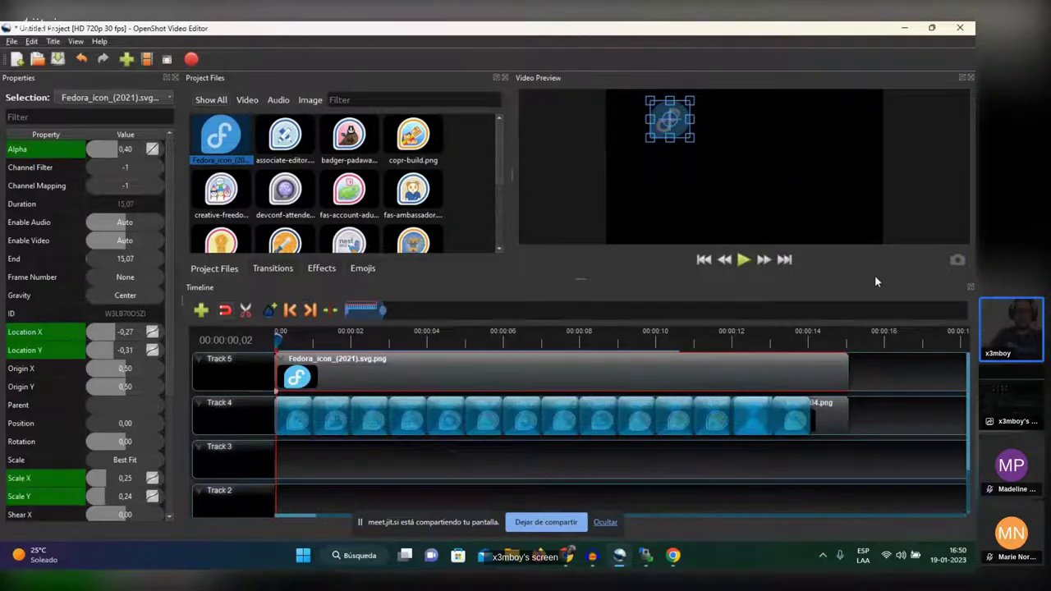
# Play the badge slideshow with the icon overlay from the beginning and pause shortly before its end
pyautogui.click(744, 260)
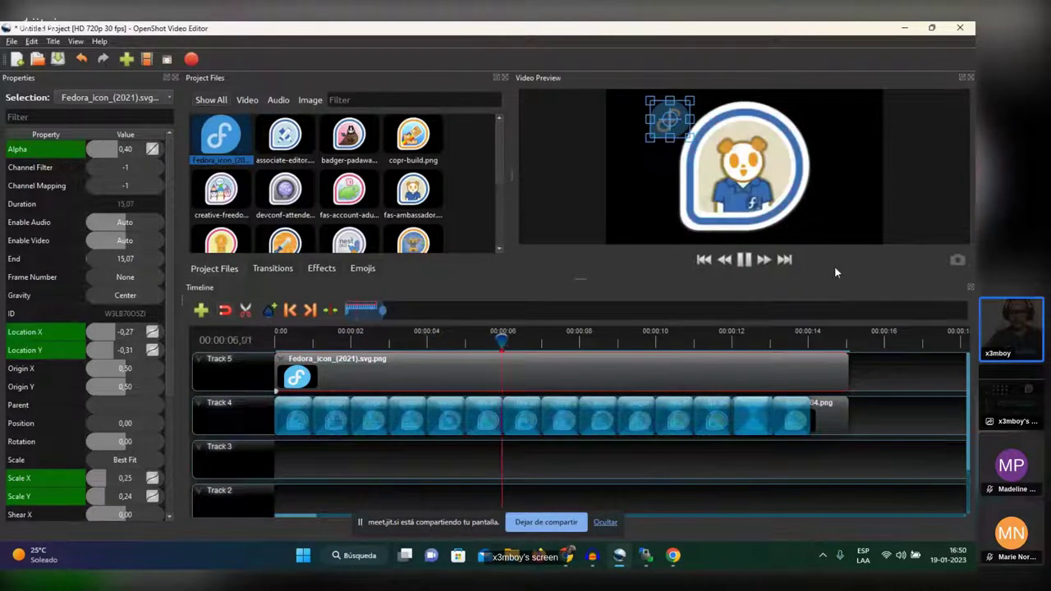
pyautogui.click(868, 455)
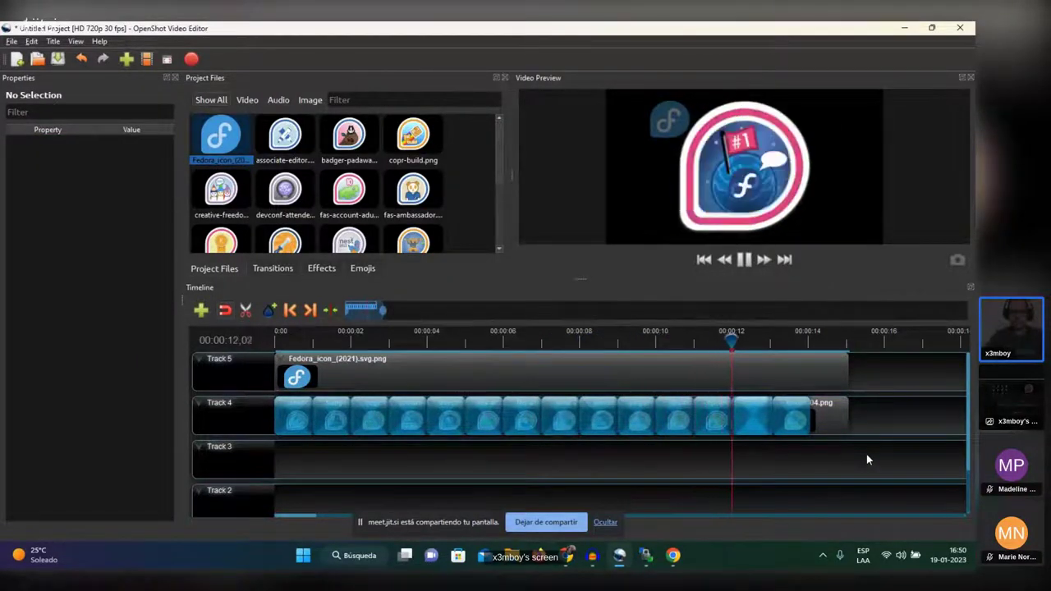
pyautogui.press('space')
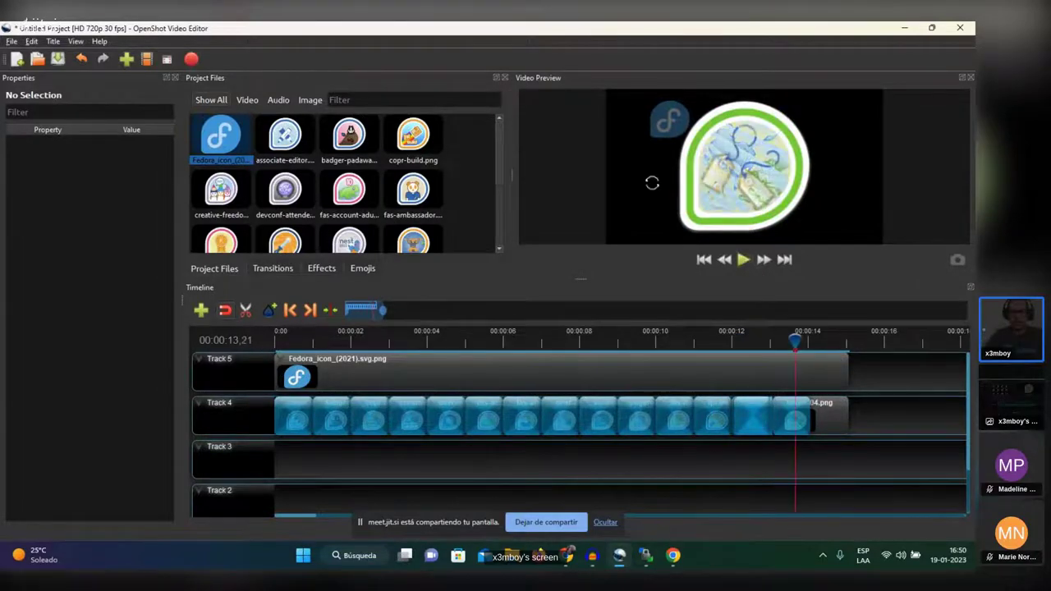
# Compare the icon watermark in the preview with its clip selected and deselected, and return the playhead to the start
pyautogui.click(627, 356)
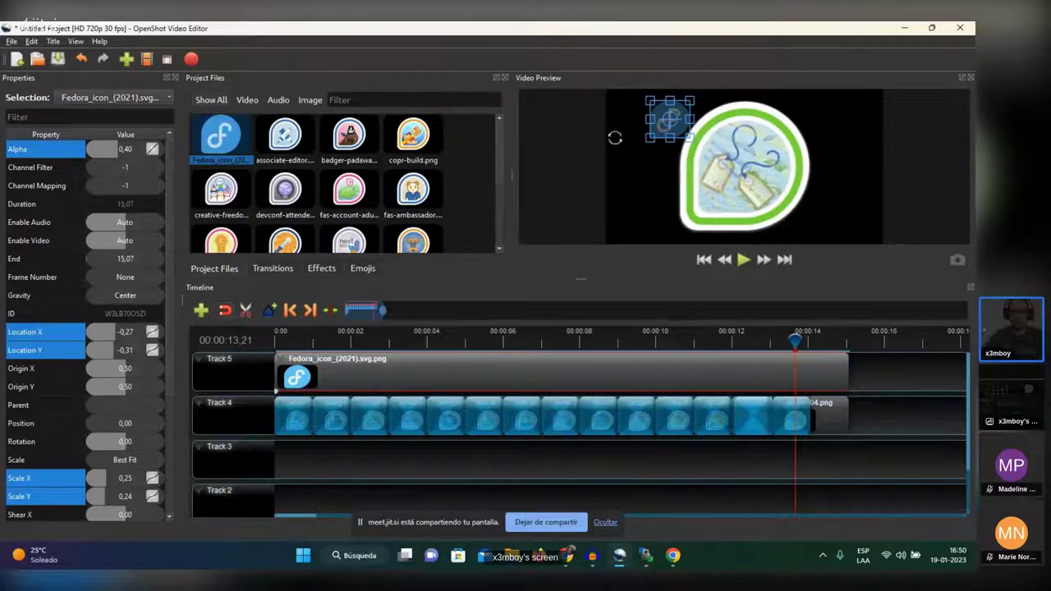
pyautogui.click(864, 455)
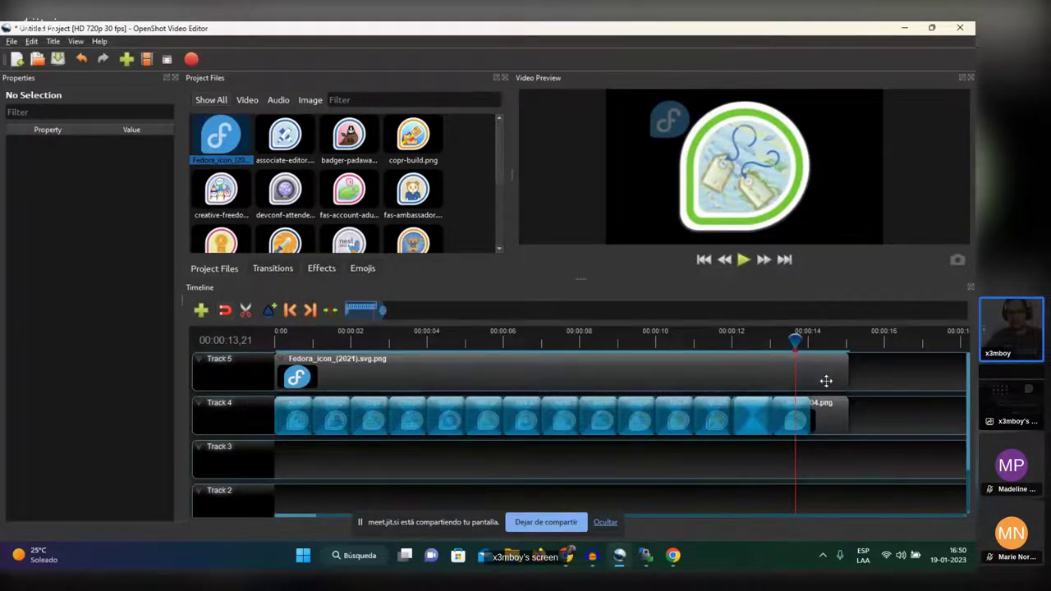
pyautogui.click(825, 380)
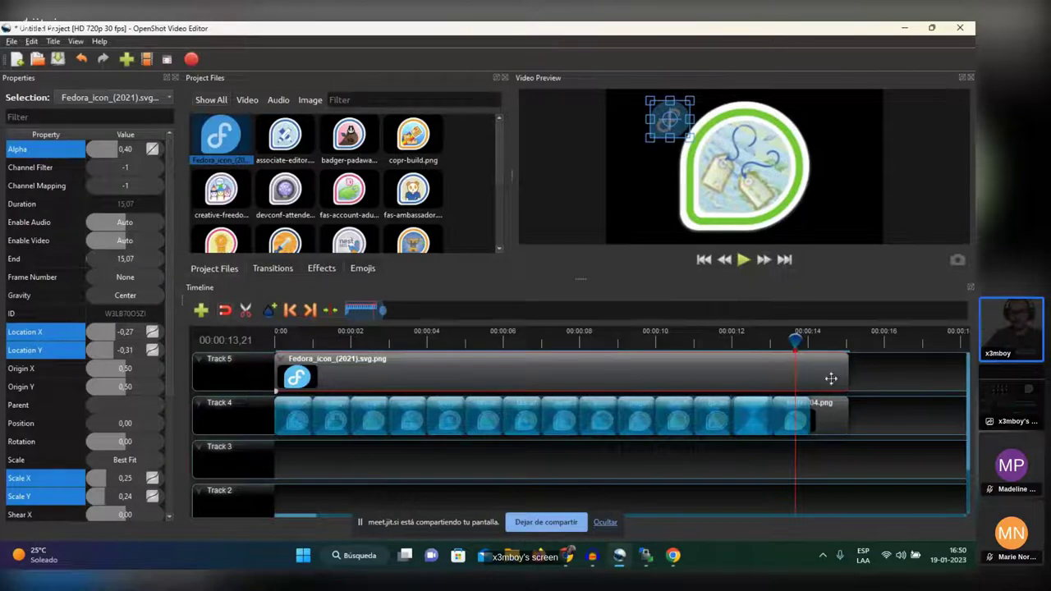
pyautogui.click(833, 458)
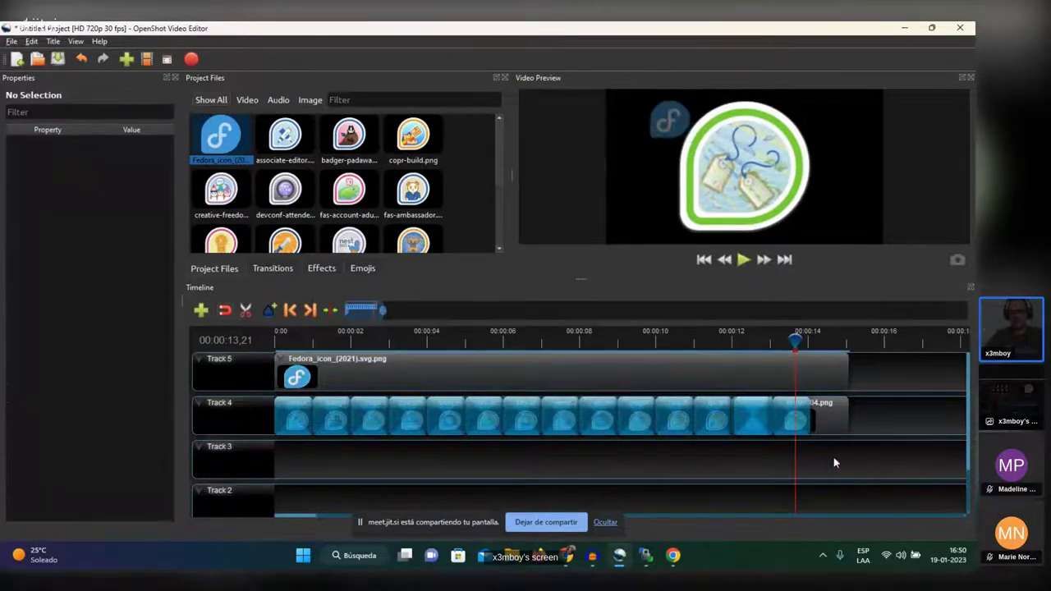
pyautogui.moveTo(795, 345); pyautogui.dragTo(275, 339)
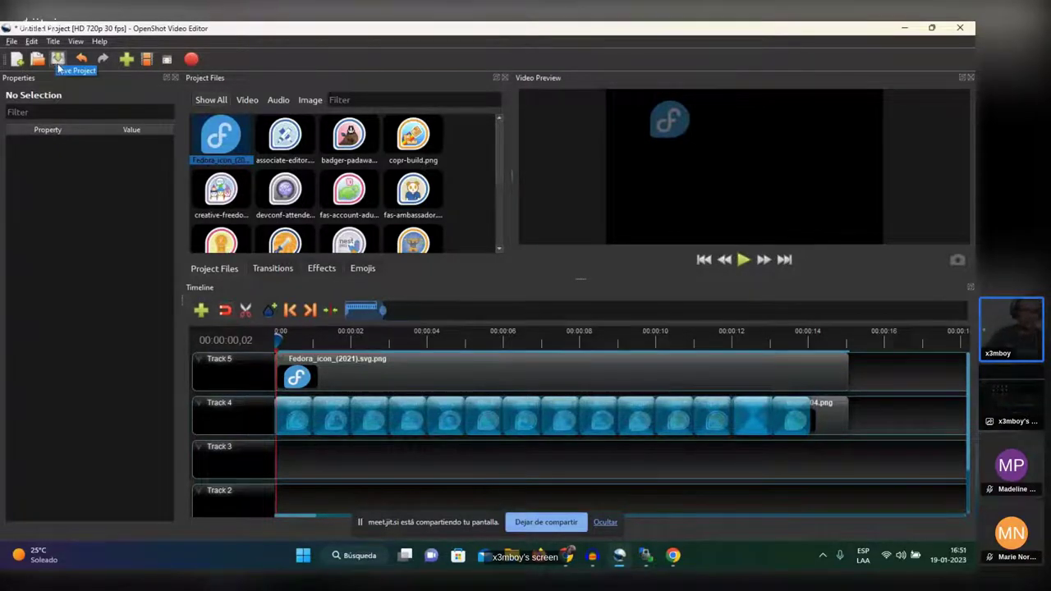
# Save the project as CreativeFreedomSummit in the CreativeSummit folder on the DATA (D:) drive
pyautogui.click(11, 41)
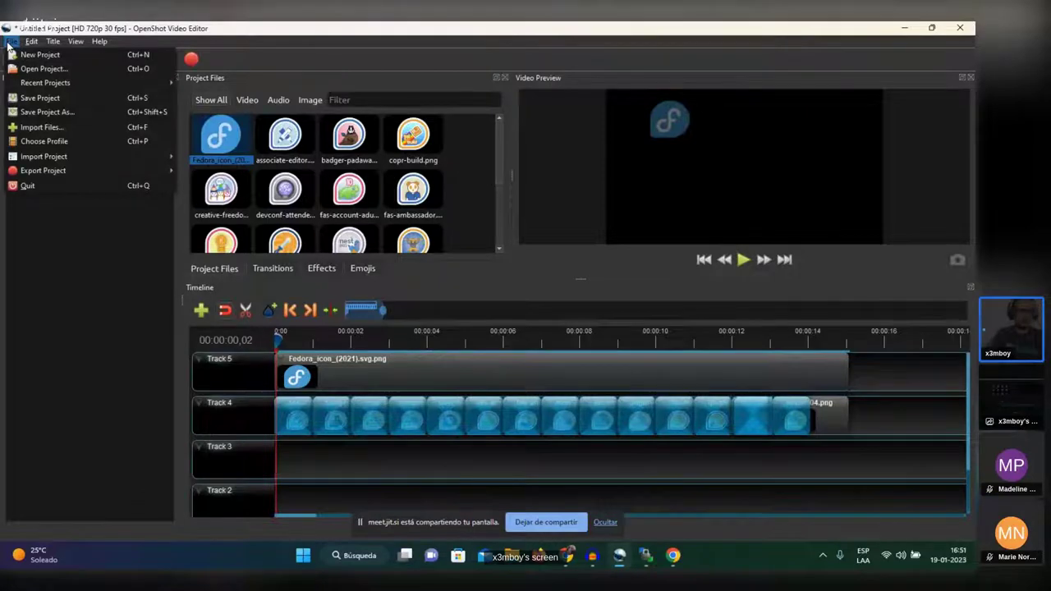
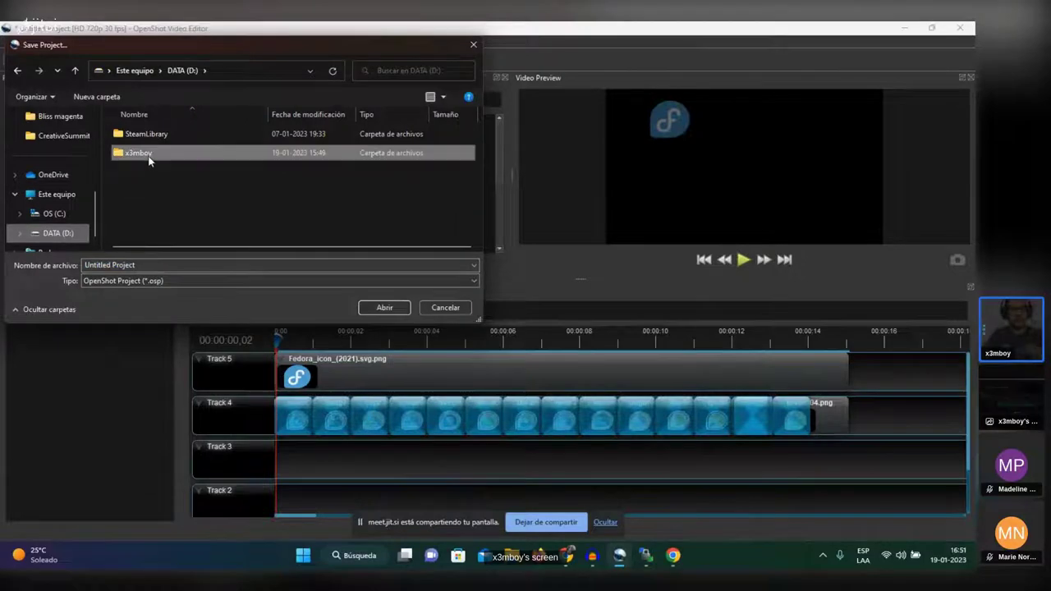
pyautogui.doubleClick(146, 152)
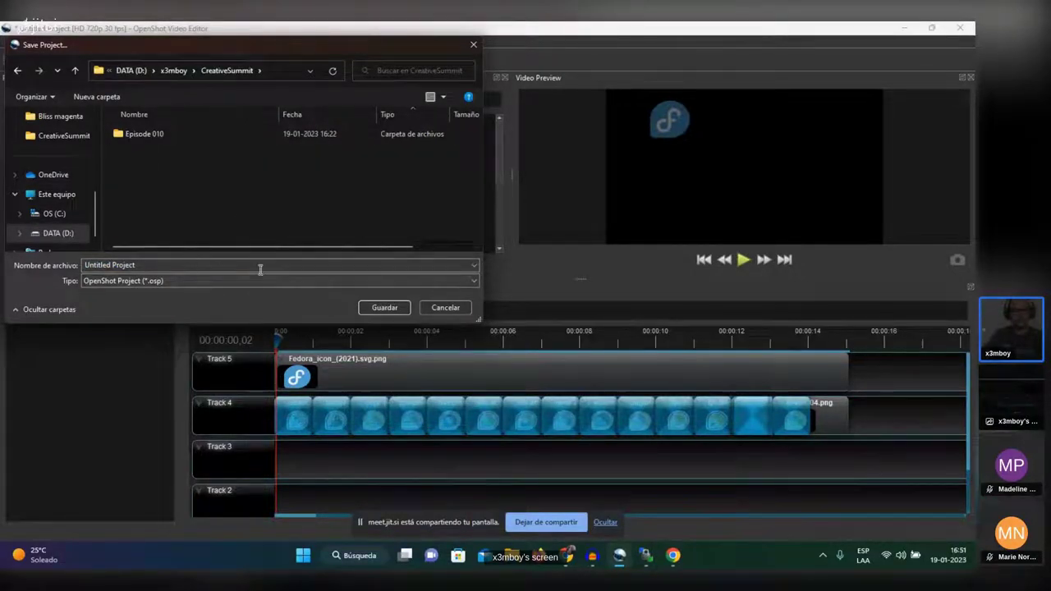
pyautogui.moveTo(261, 267); pyautogui.dragTo(81, 264)
pyautogui.write('CreativeFred')
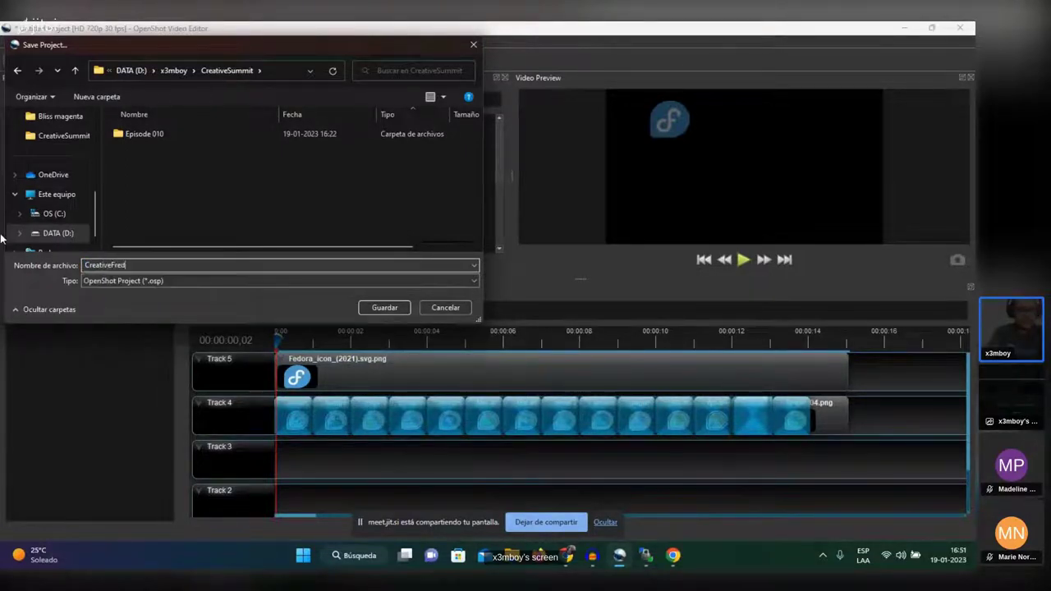
pyautogui.press('BackSpace')
pyautogui.write('edomSummit')
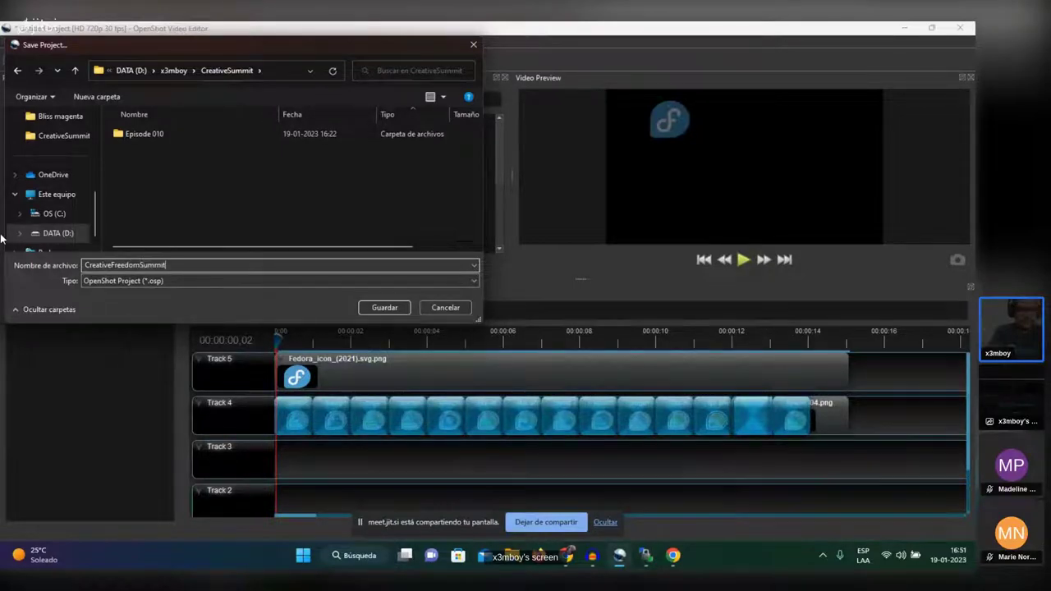
pyautogui.press('Return')
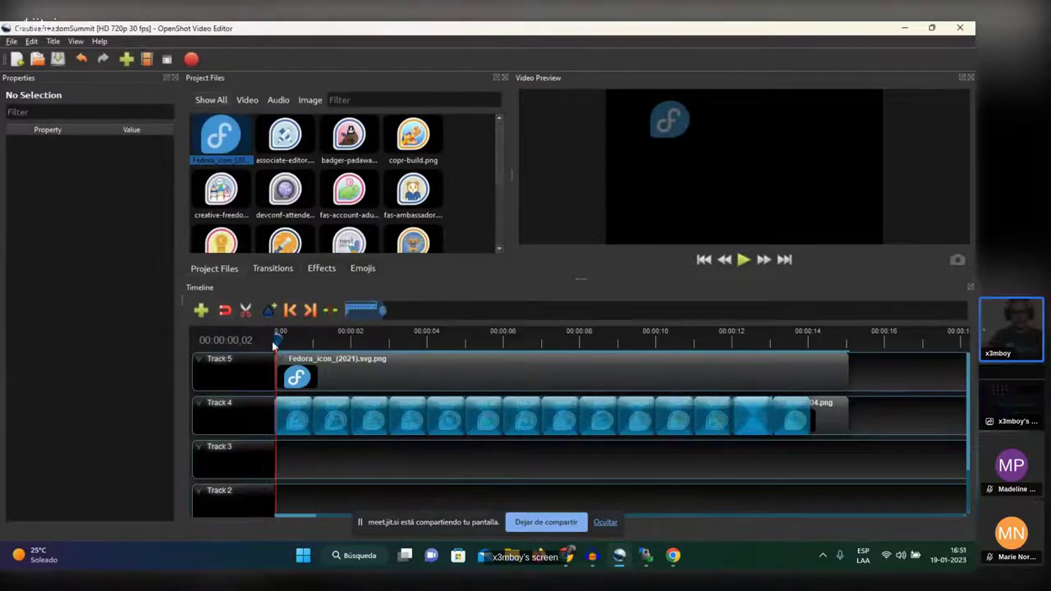
# Switch to File Explorer, open the CreativeSummit folder on DATA (D:), and select the CreativeFreedomSummit OpenShot project file
pyautogui.click(517, 550)
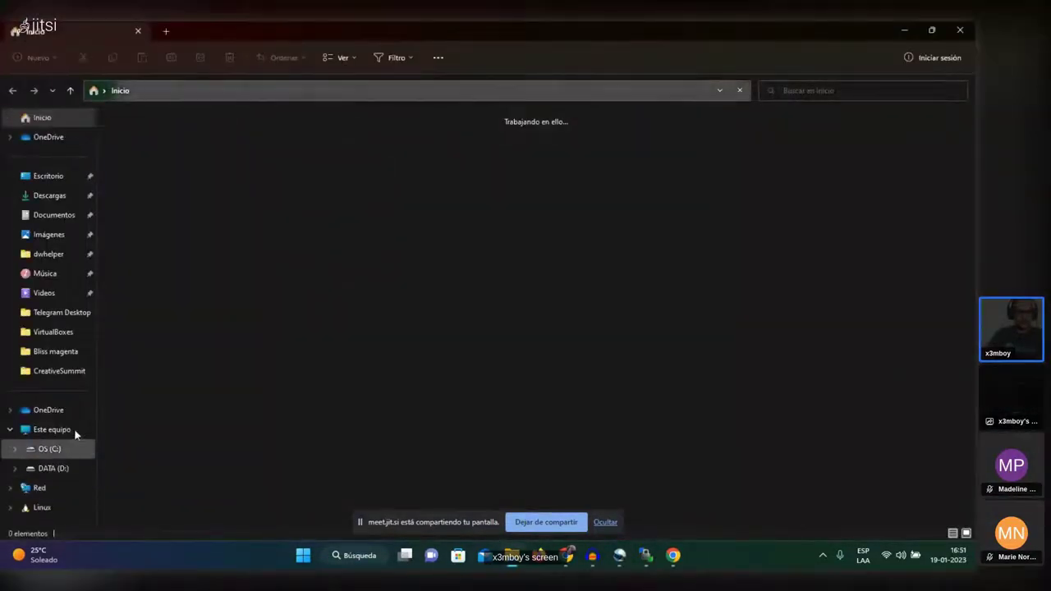
pyautogui.click(61, 468)
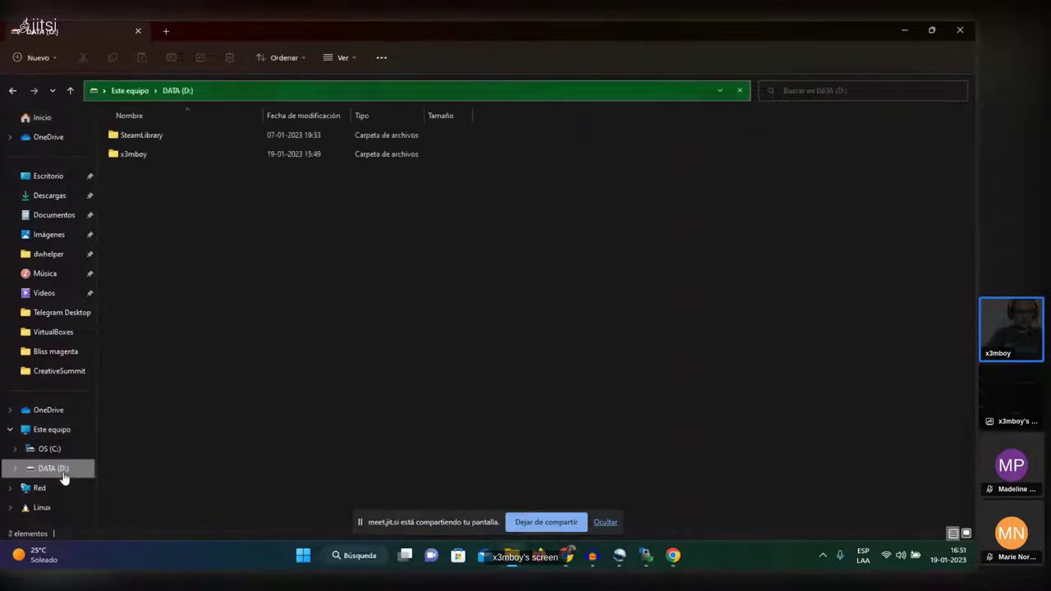
pyautogui.doubleClick(133, 154)
pyautogui.doubleClick(149, 159)
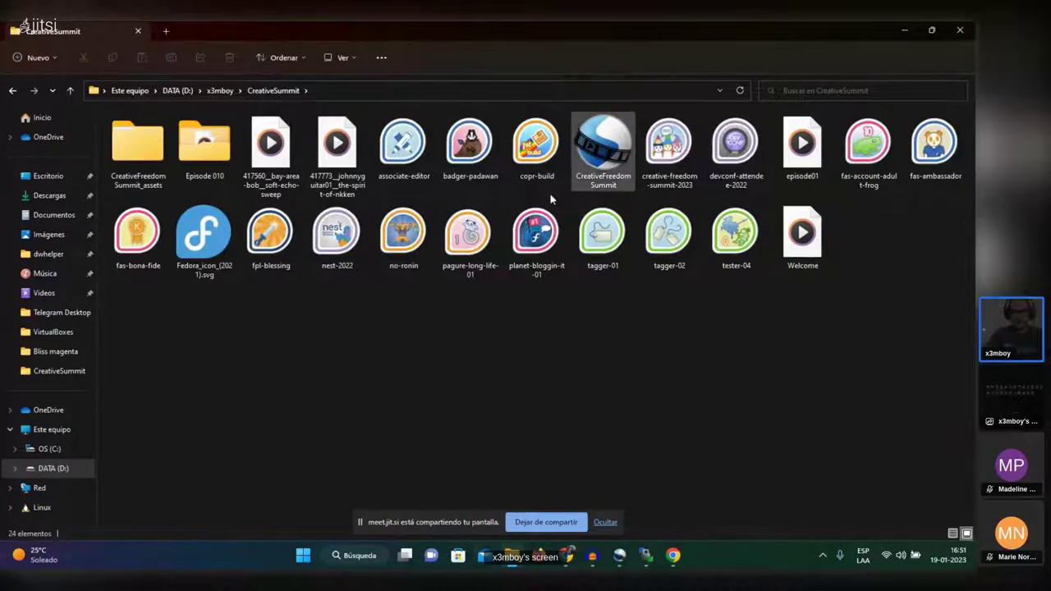
pyautogui.click(604, 183)
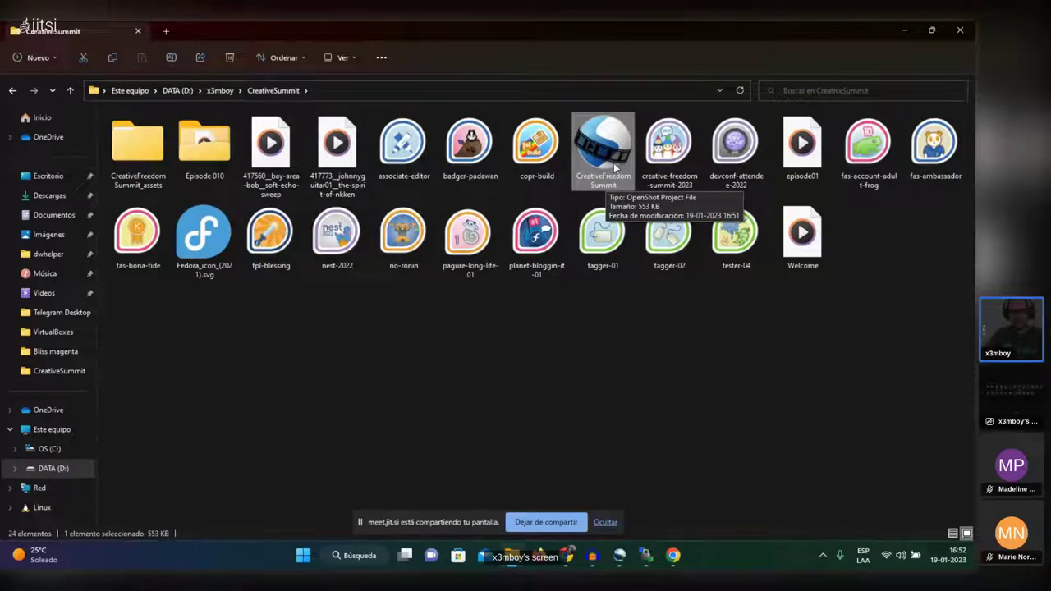
# Close the OpenShot editor and reopen the saved project from the CreativeFreedomSummit file in File Explorer
pyautogui.click(625, 561)
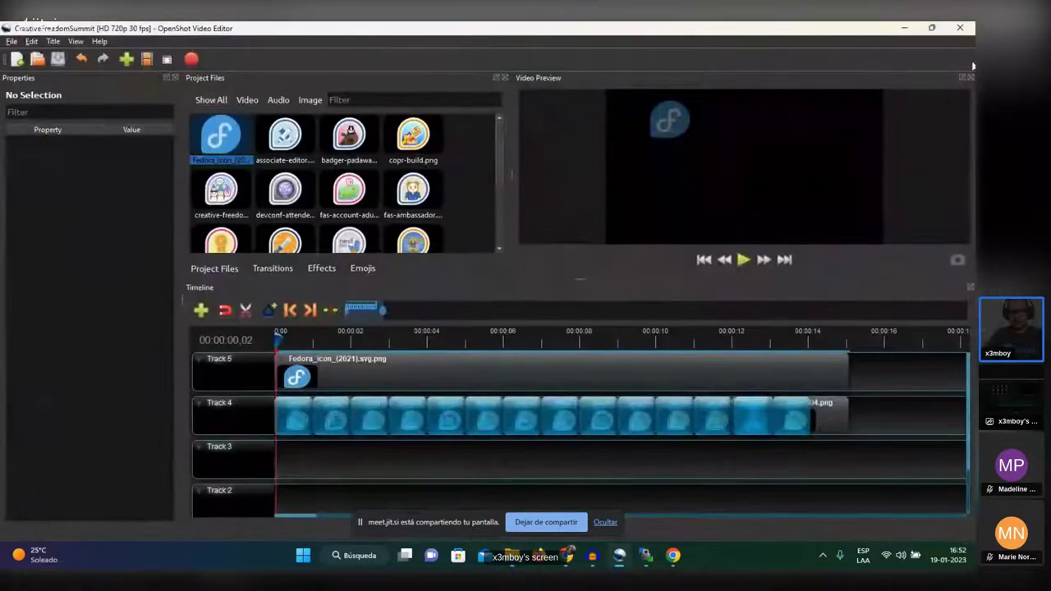
pyautogui.hotkey('alt', 'Tab')
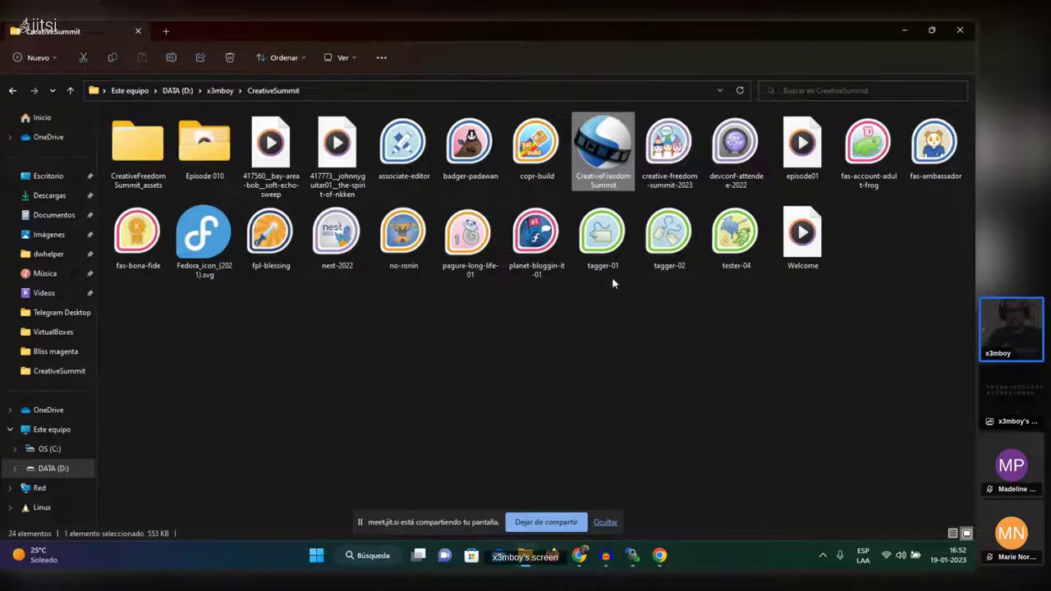
pyautogui.press('Return')
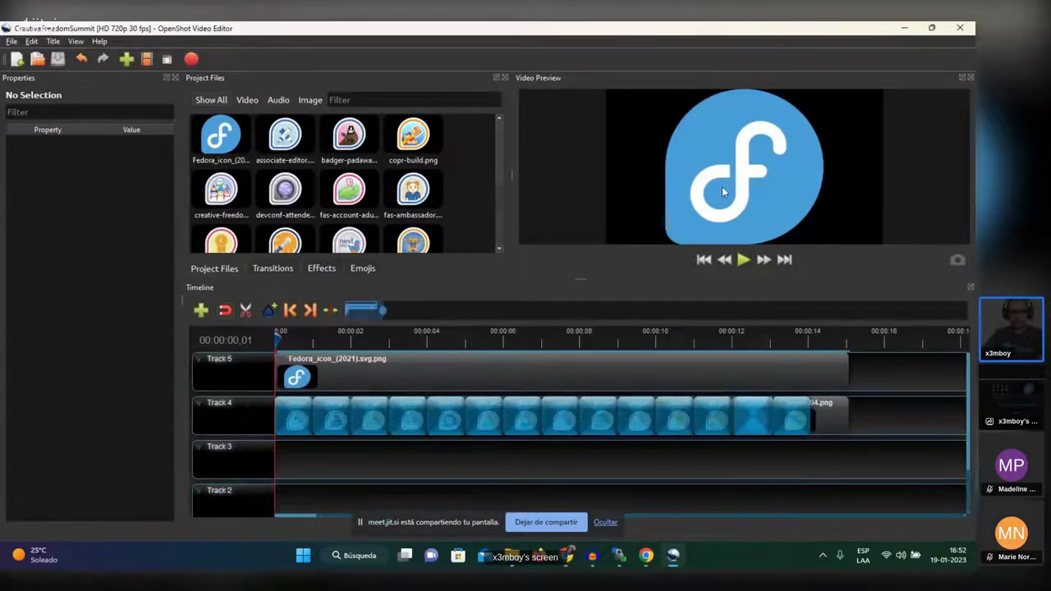
# Shrink the Track 5 Fedora icon clip to scale 0.29, place it at location X -0.22 and Y -0.29, and set its alpha to 0.49
pyautogui.click(787, 363)
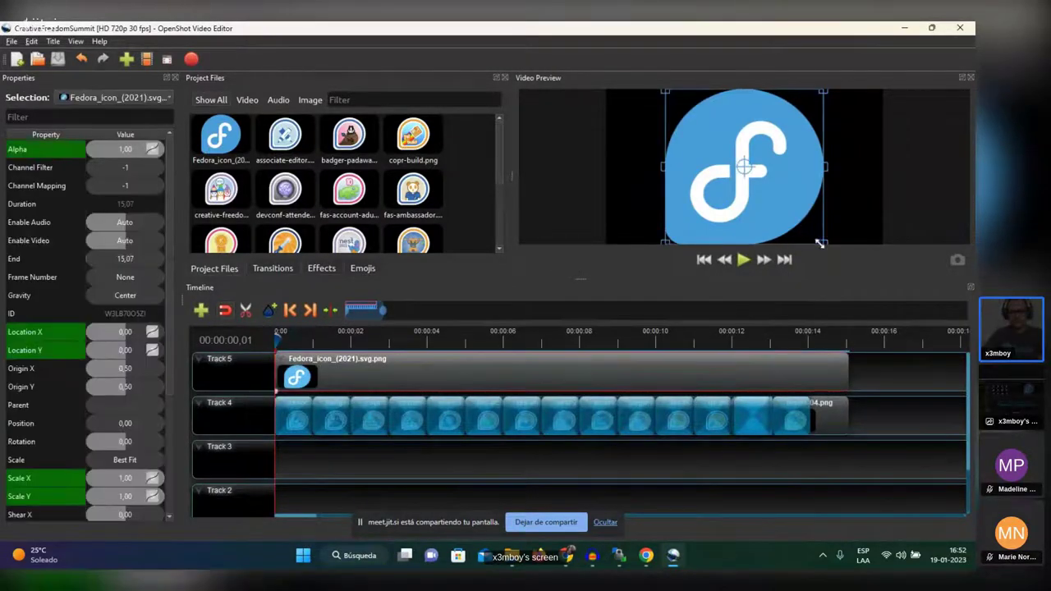
pyautogui.moveTo(820, 243); pyautogui.dragTo(682, 123)
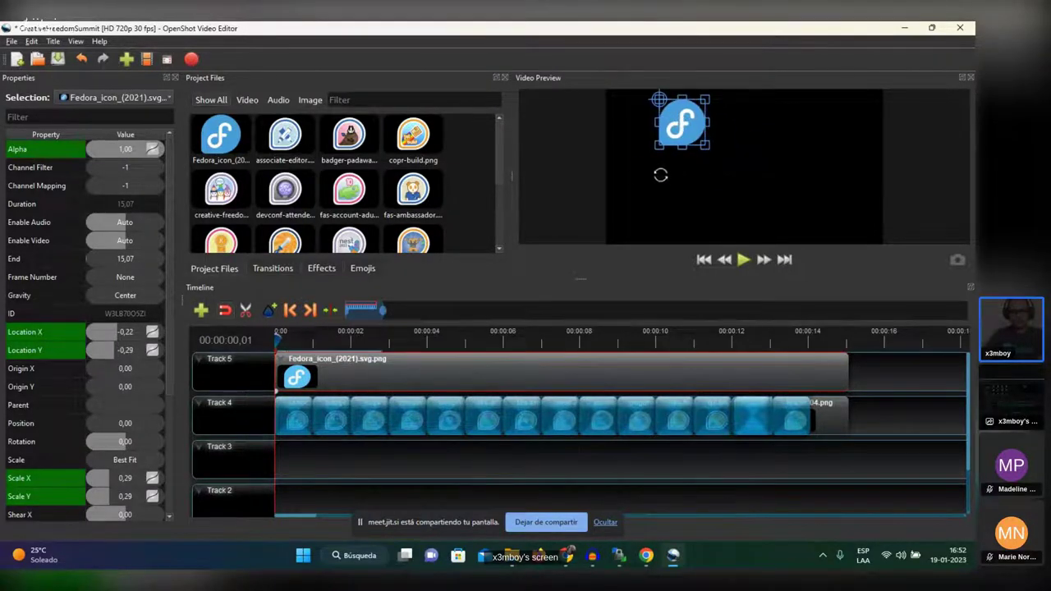
pyautogui.click(126, 152)
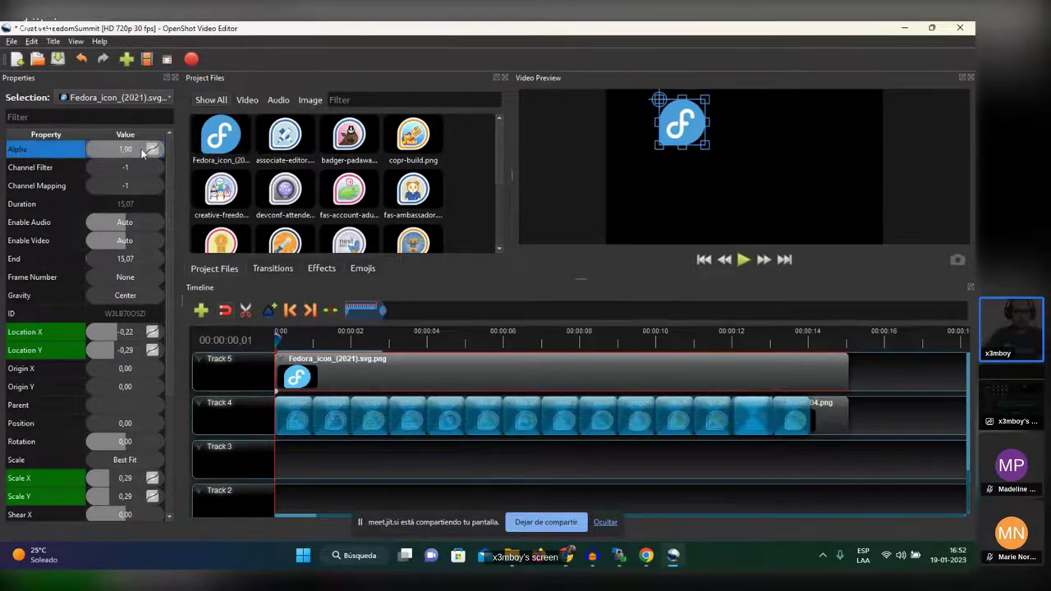
pyautogui.moveTo(141, 153); pyautogui.dragTo(126, 151)
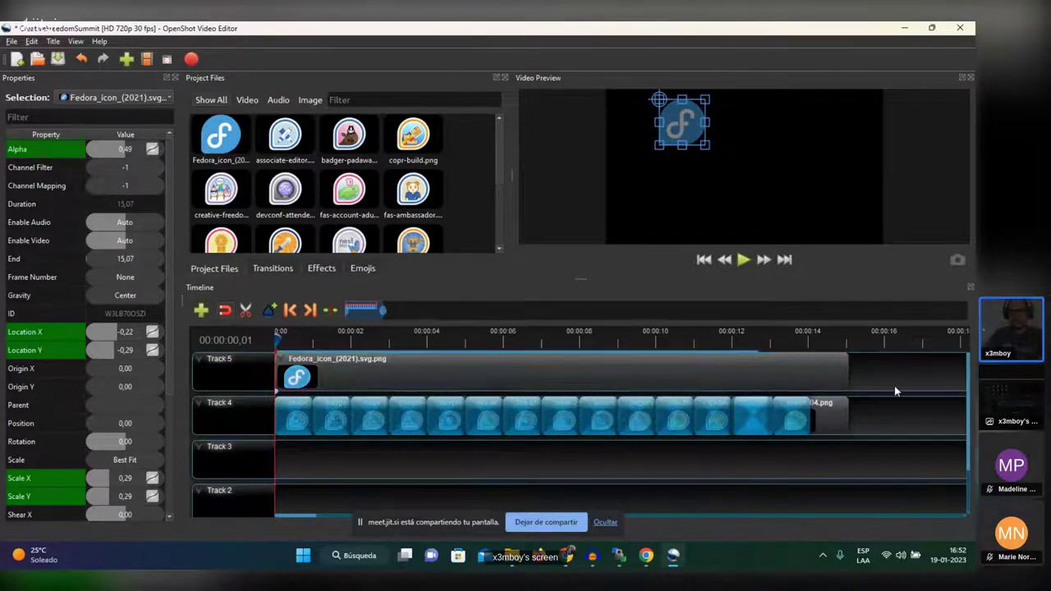
pyautogui.click(827, 394)
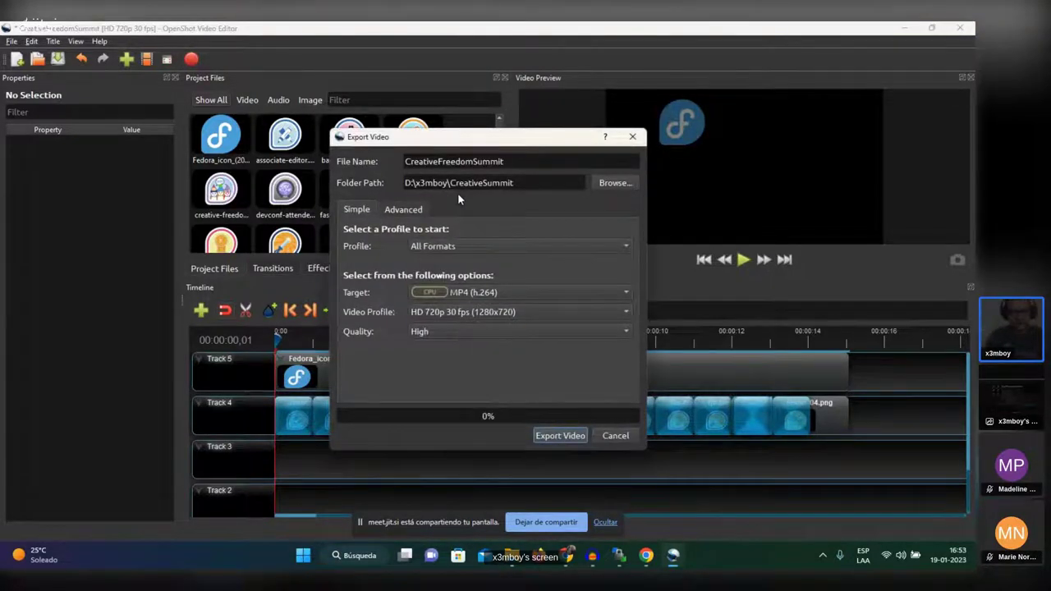
# Try the Device export profile, browse its available targets, and return the profile to All Formats
pyautogui.click(496, 248)
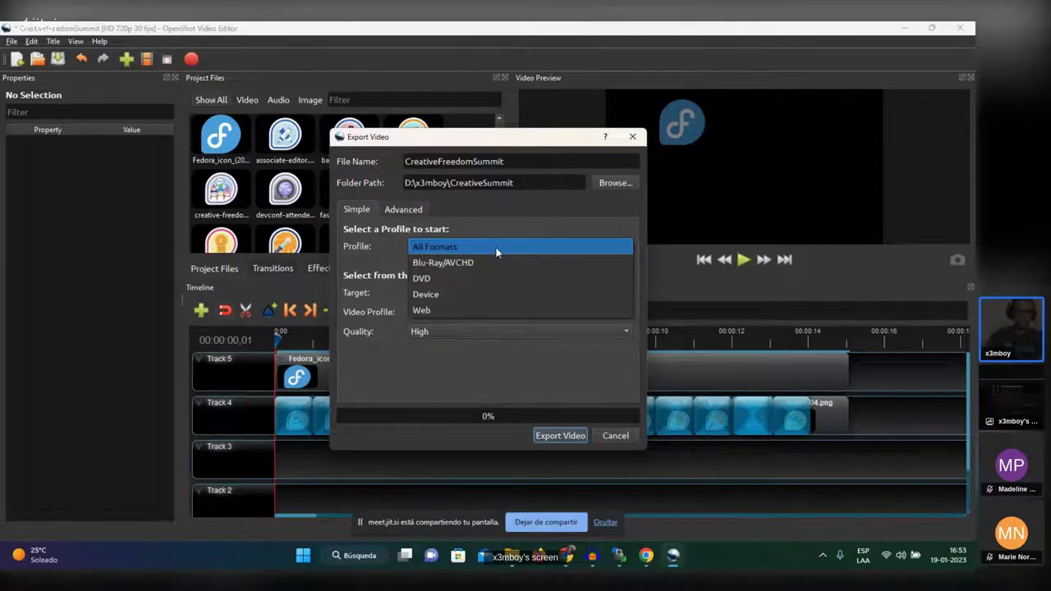
pyautogui.click(479, 293)
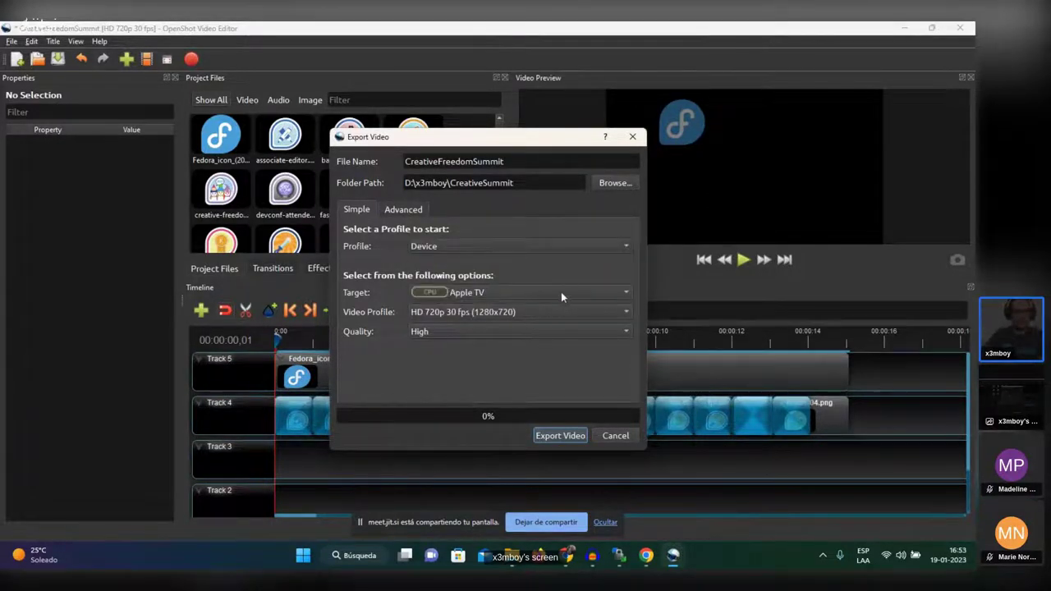
pyautogui.click(478, 293)
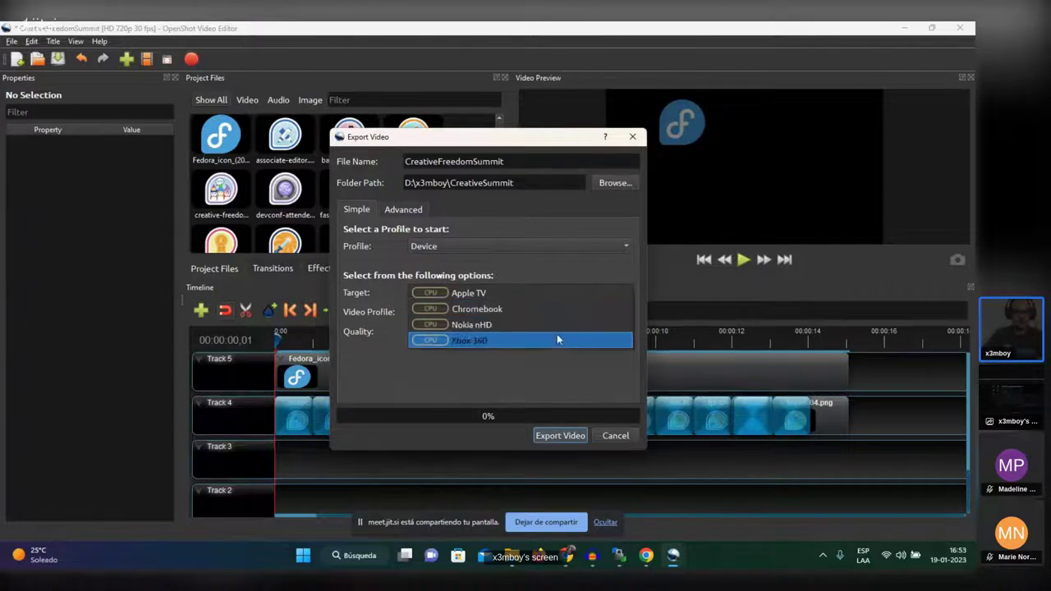
pyautogui.click(555, 293)
pyautogui.click(557, 246)
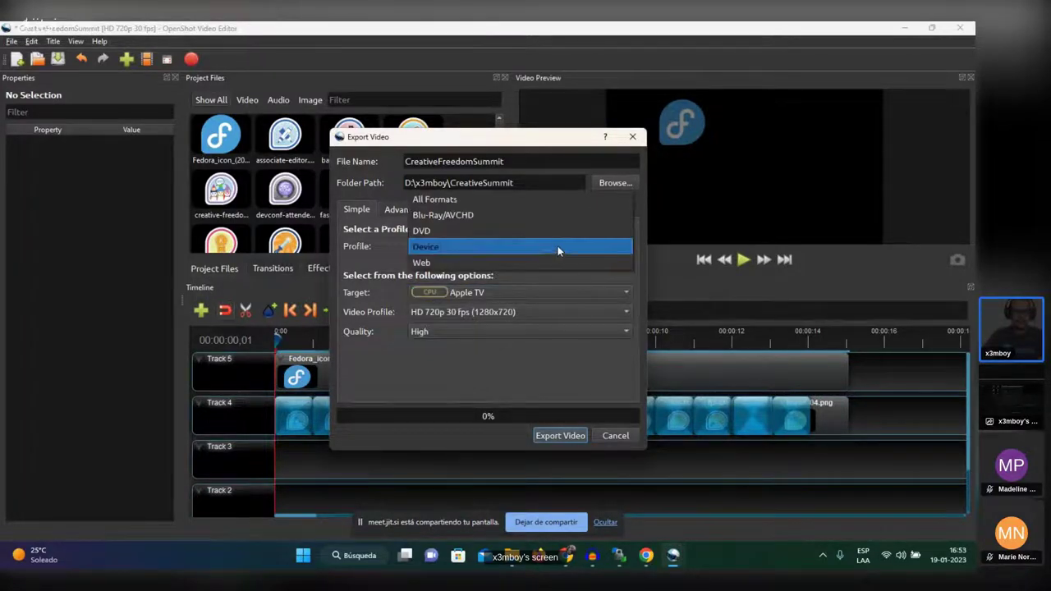
pyautogui.click(567, 199)
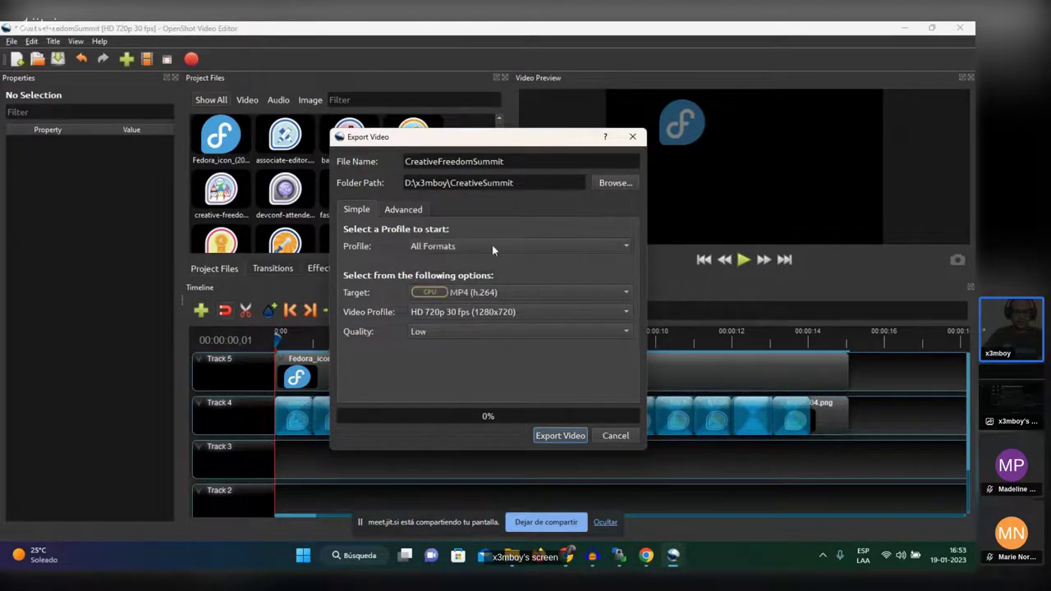
# Export CreativeFreedomSummit to the CreativeSummit folder as MP4 (h.264) at HD 720p 30 fps (1280x720) in High quality
pyautogui.click(505, 315)
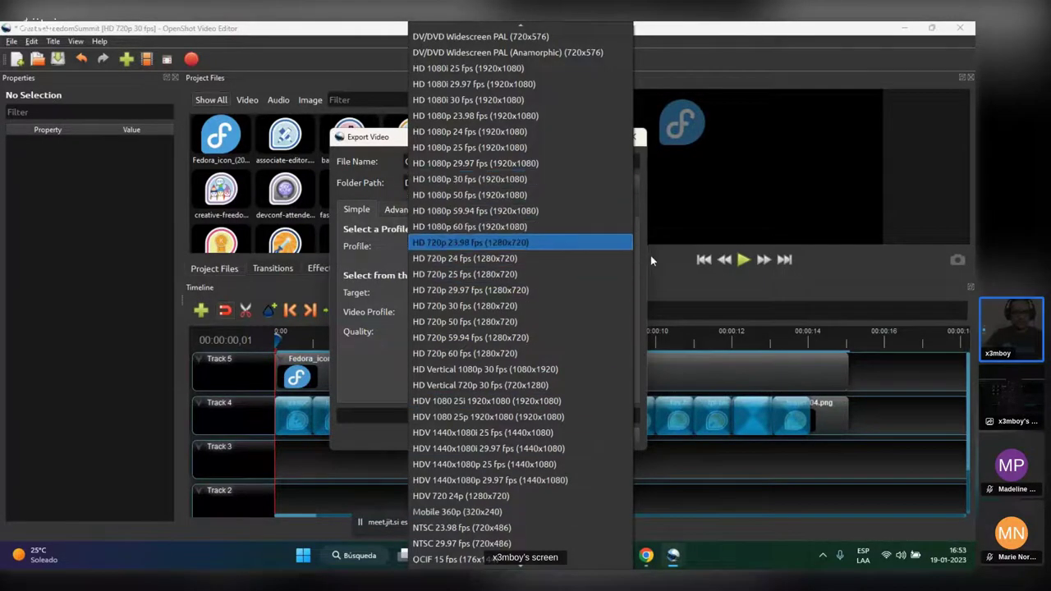
pyautogui.click(405, 351)
pyautogui.click(464, 331)
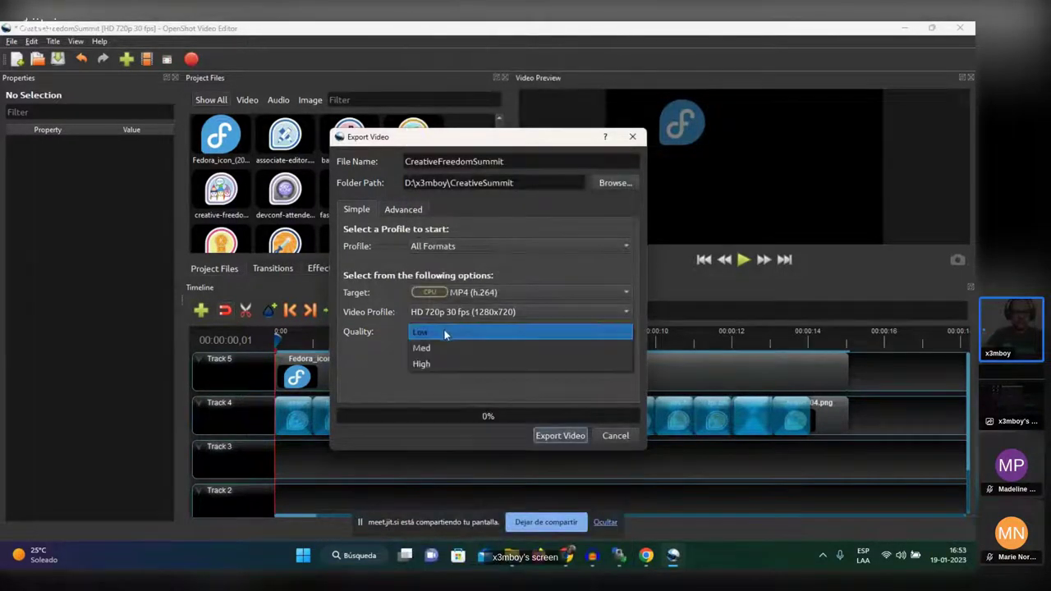
pyautogui.click(449, 363)
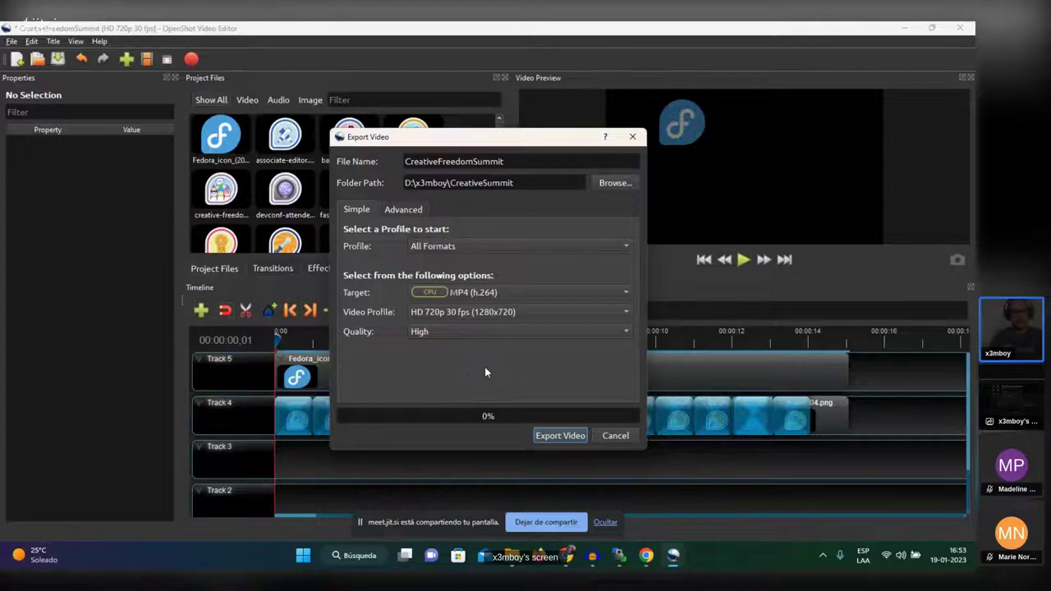
pyautogui.click(573, 439)
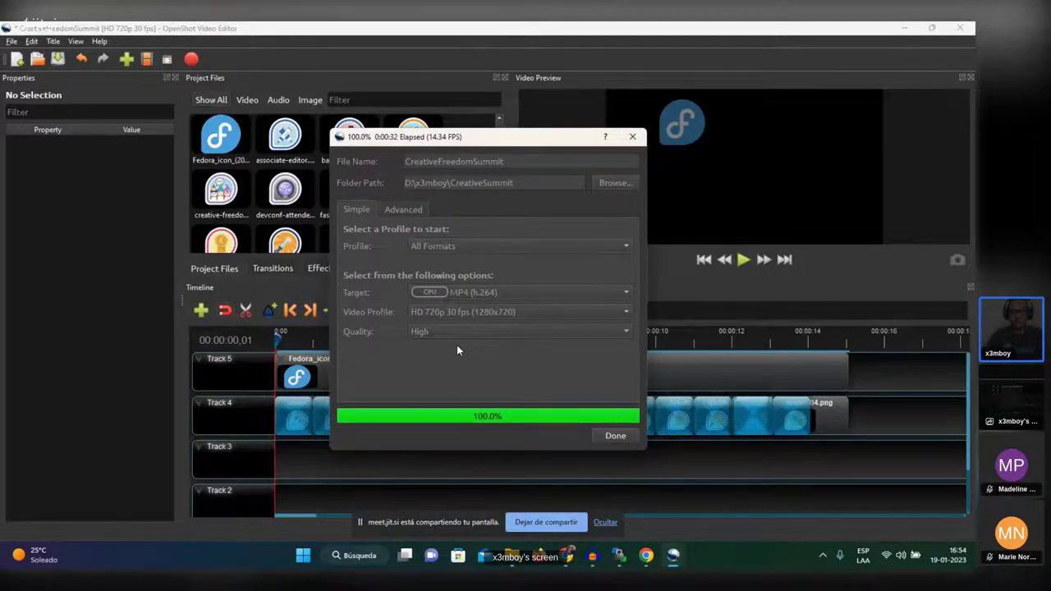
pyautogui.click(615, 435)
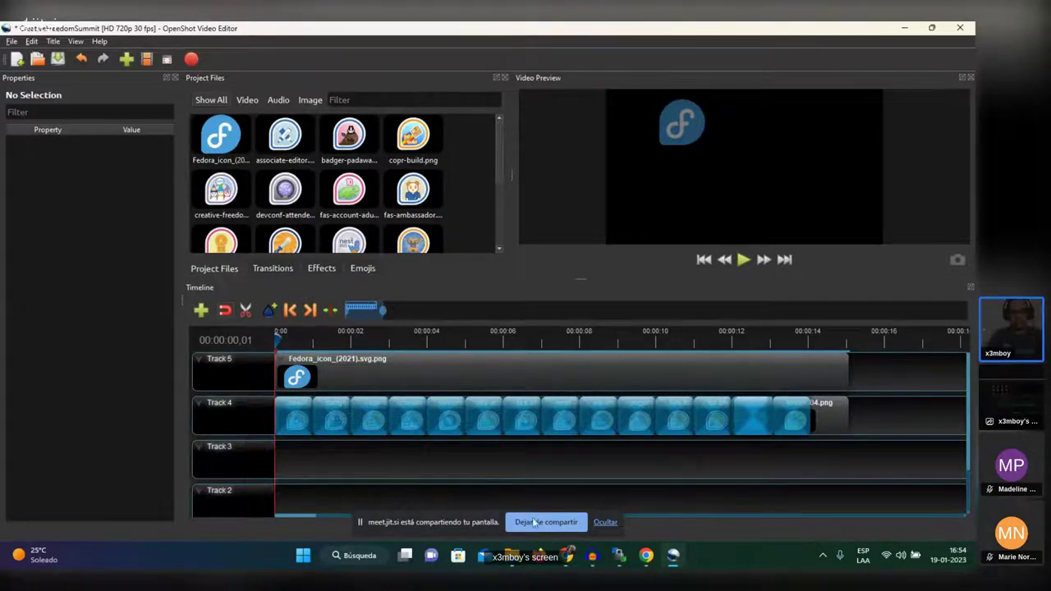
# Switch to File Explorer, play the exported CreativeFreedomSummit video in VLC, and close the player
pyautogui.click(516, 565)
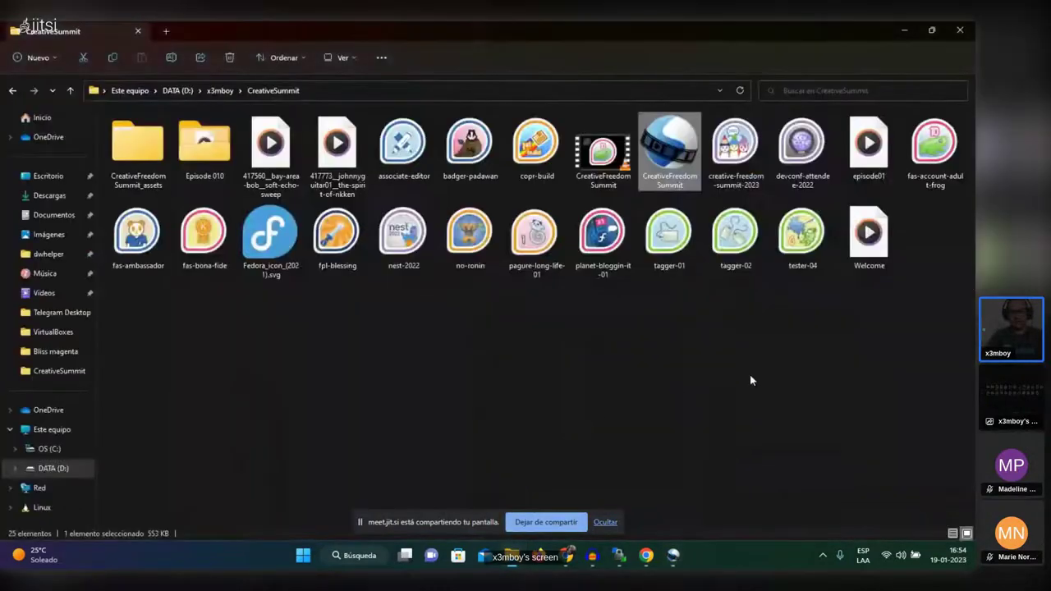
pyautogui.click(602, 165)
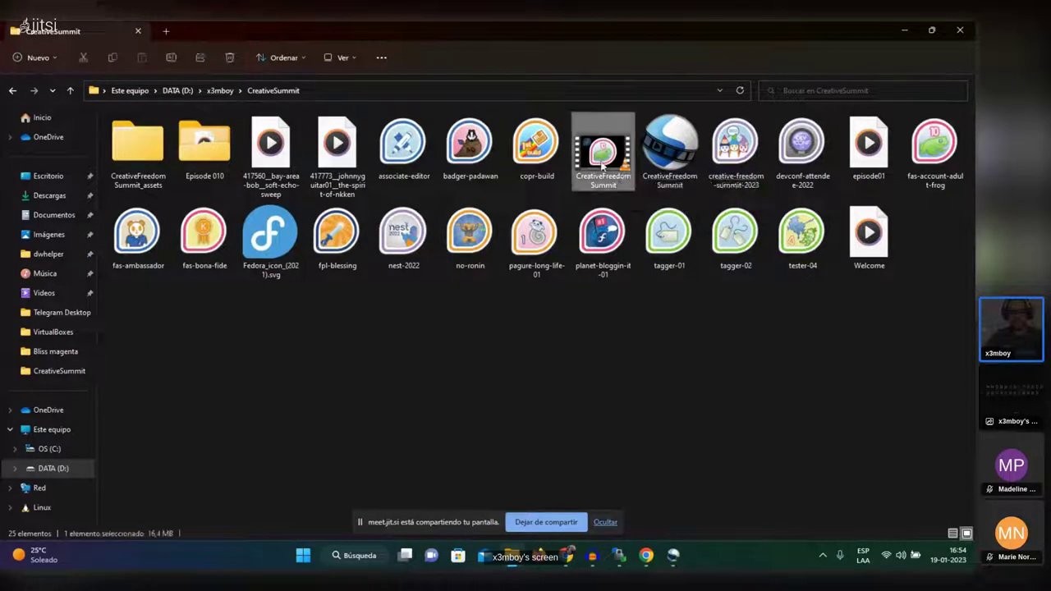
pyautogui.rightClick(602, 165)
pyautogui.click(628, 202)
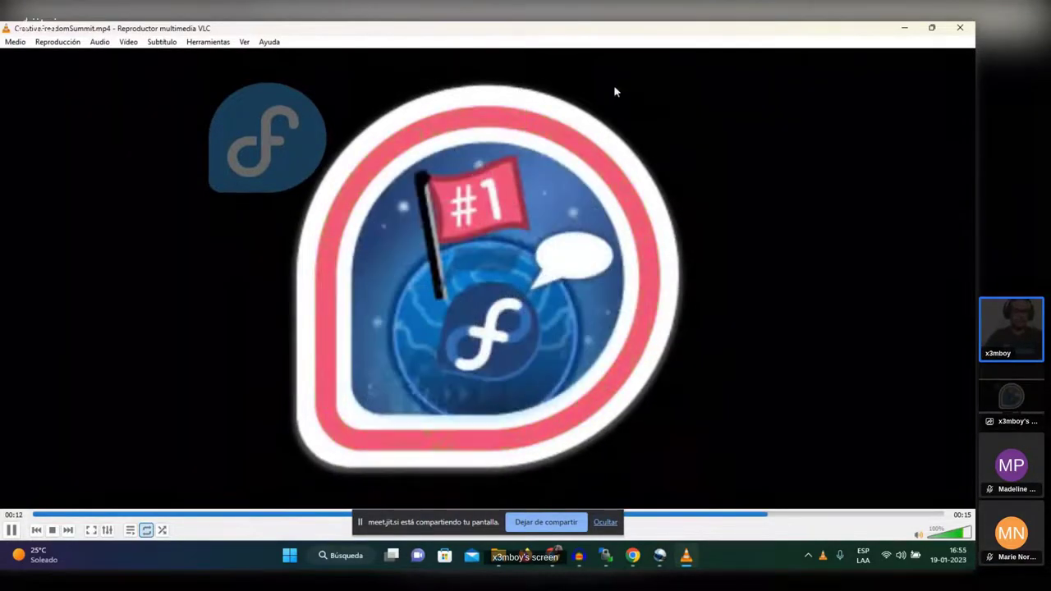
pyautogui.click(962, 27)
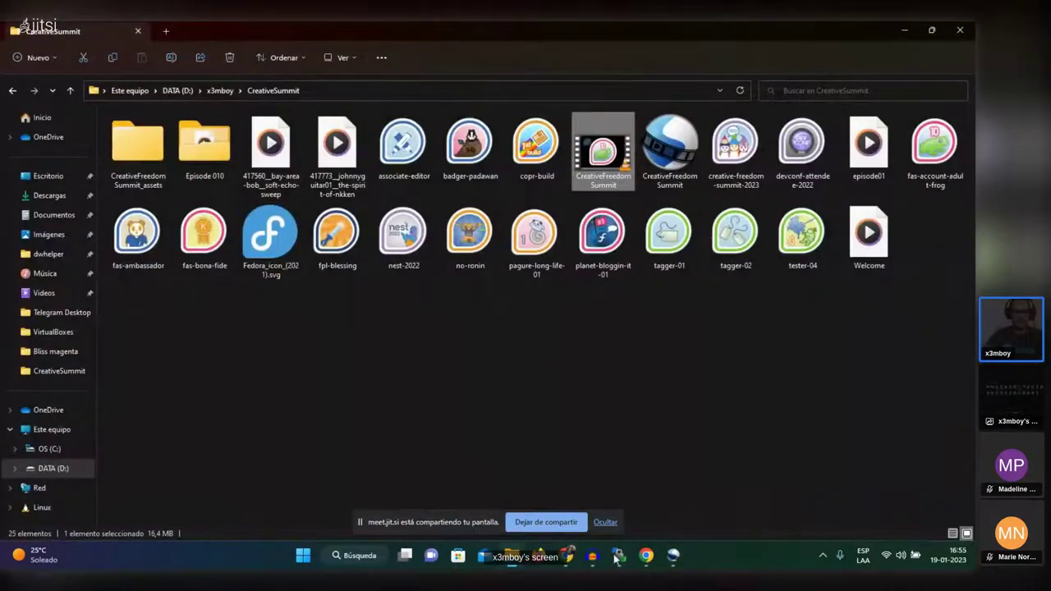
# Switch back to OpenShot and save the CreativeFreedomSummit project
pyautogui.click(673, 559)
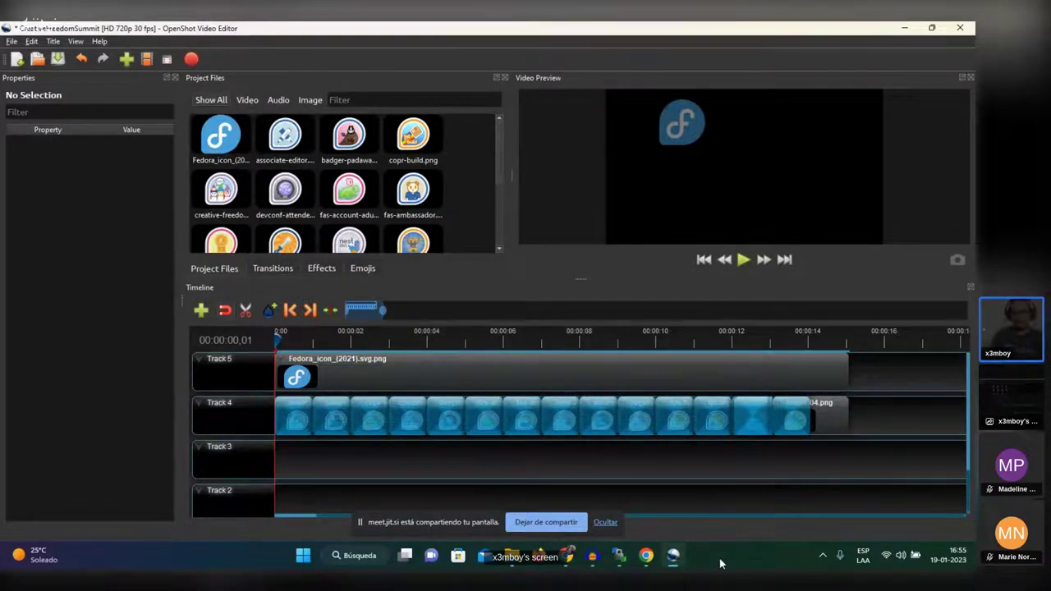
pyautogui.hotkey('ctrl', 's')
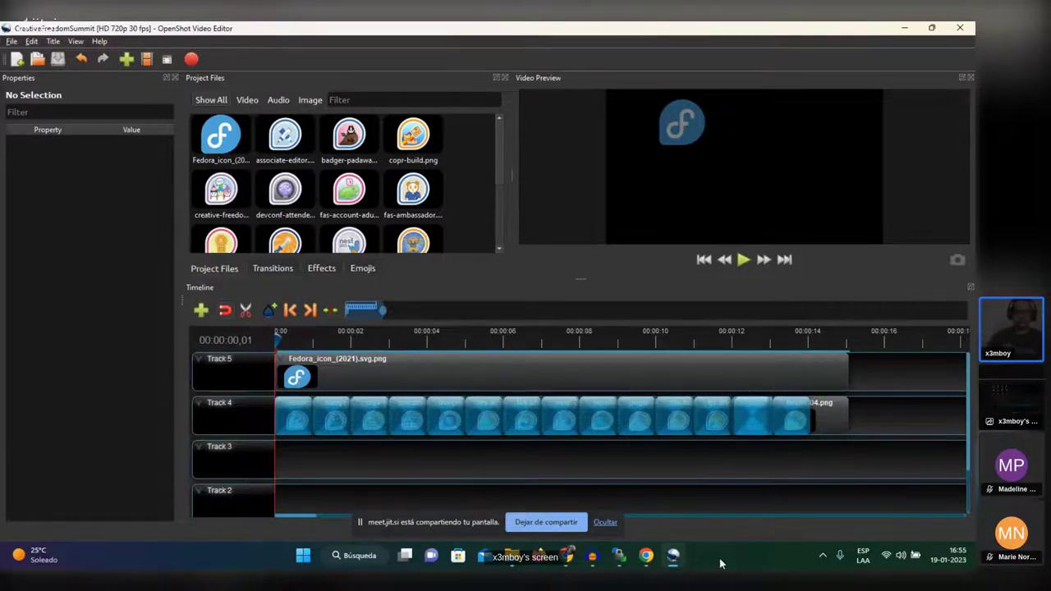
# Switch to Audacity and examine the waveforms of the first part-1 and first part-2 tracks around the first two minutes
pyautogui.moveTo(674, 556)
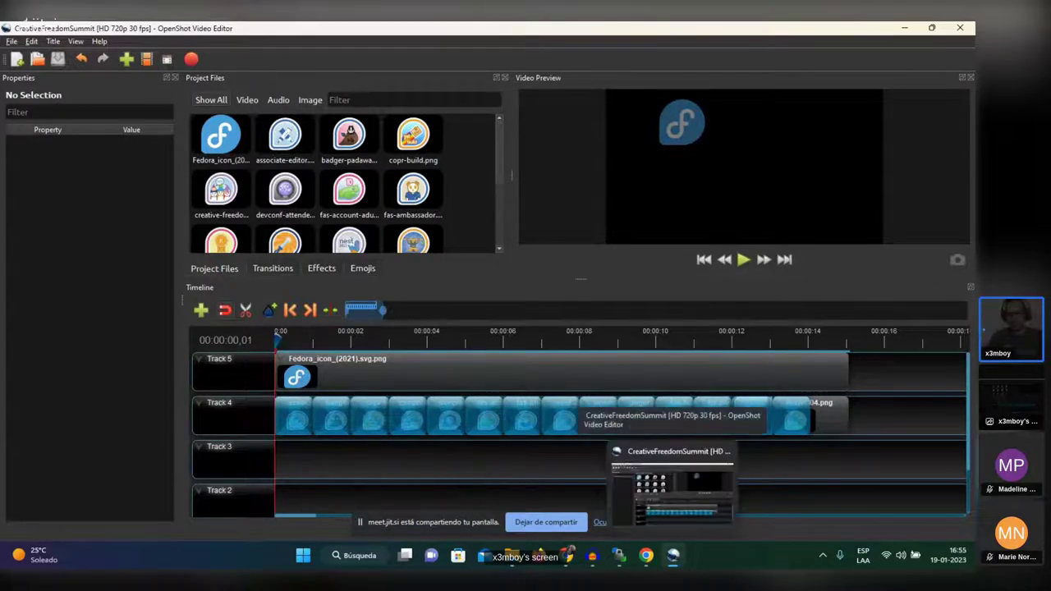
pyautogui.click(591, 556)
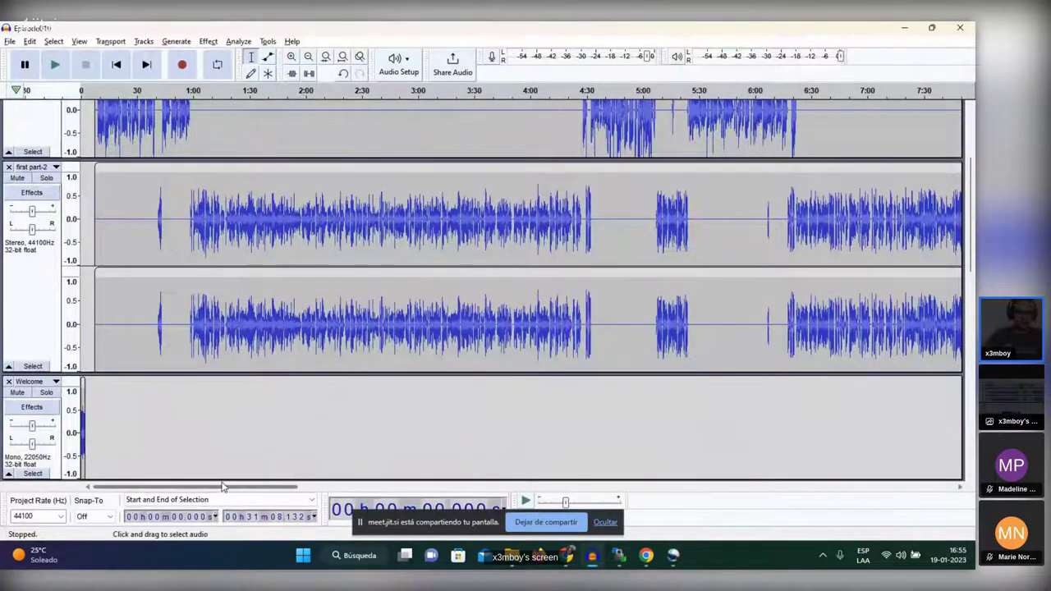
pyautogui.scroll(4, 188, 441)
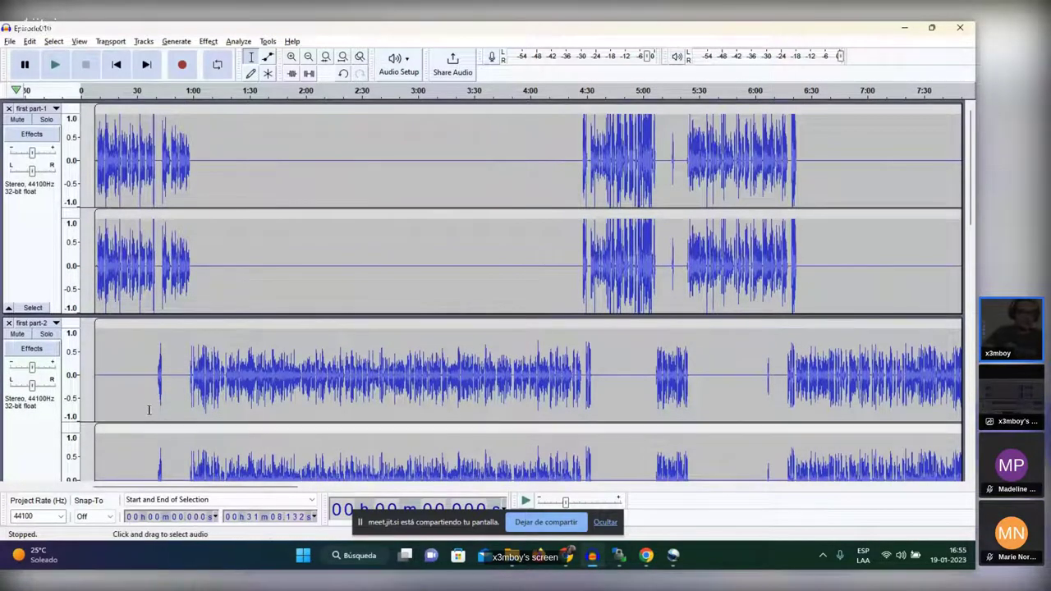
pyautogui.scroll(2, 168, 436)
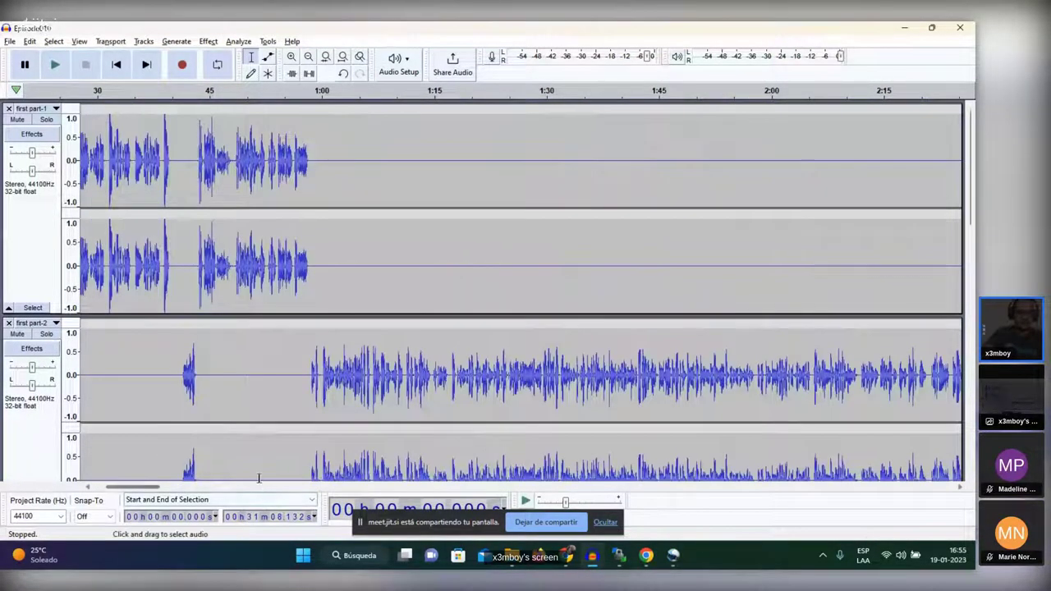
pyautogui.hscroll(1, 58, 485)
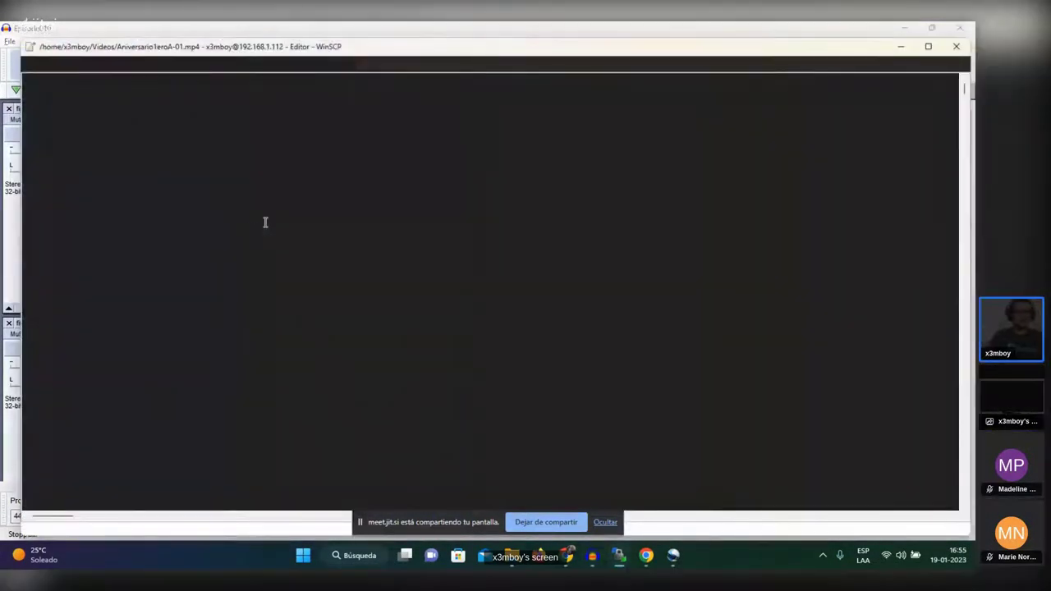
pyautogui.click(809, 26)
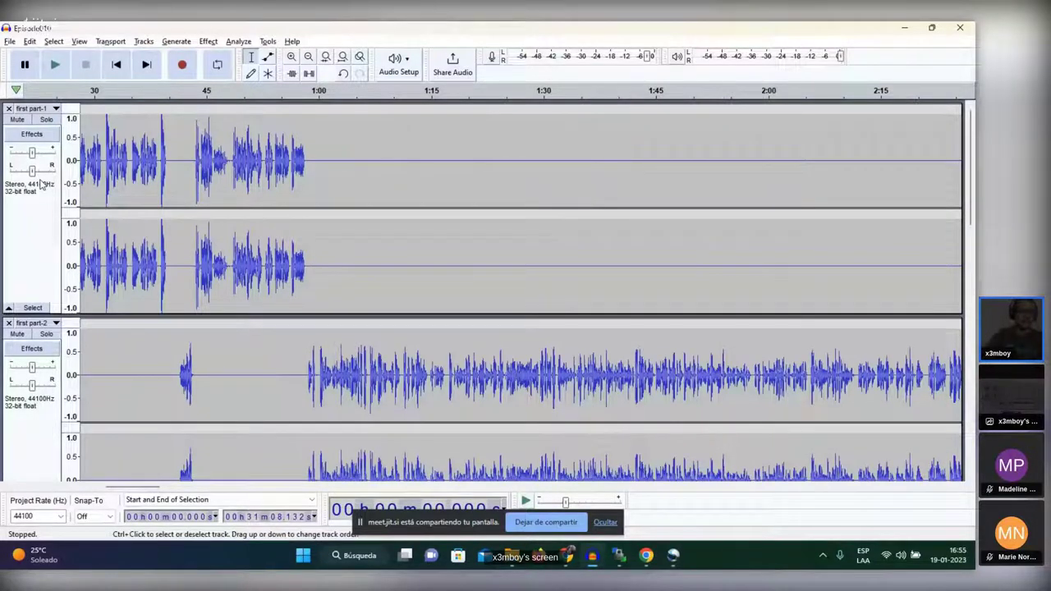
pyautogui.click(31, 220)
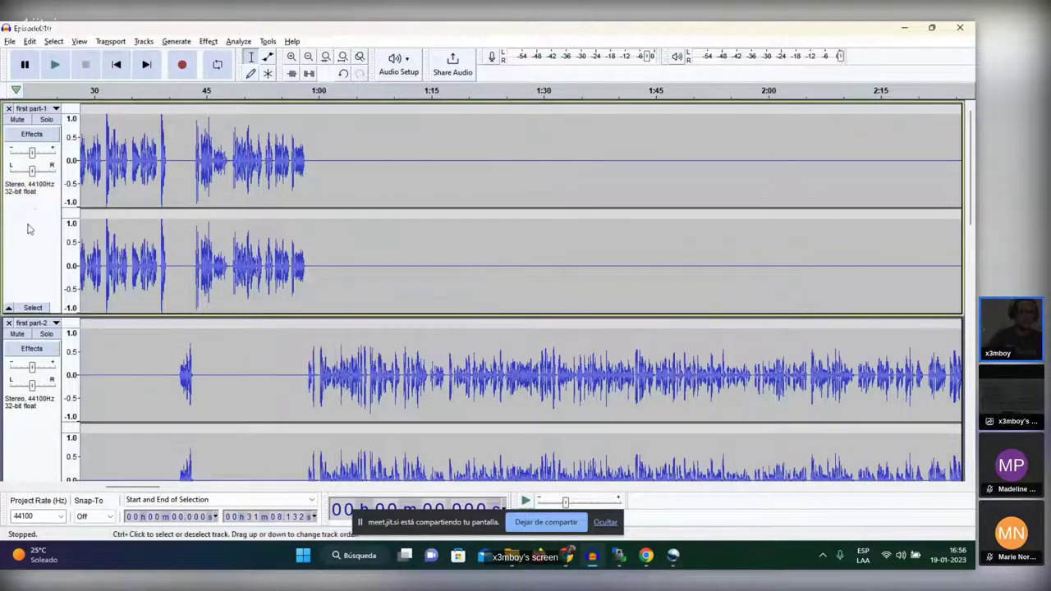
pyautogui.moveTo(33, 156); pyautogui.dragTo(35, 166)
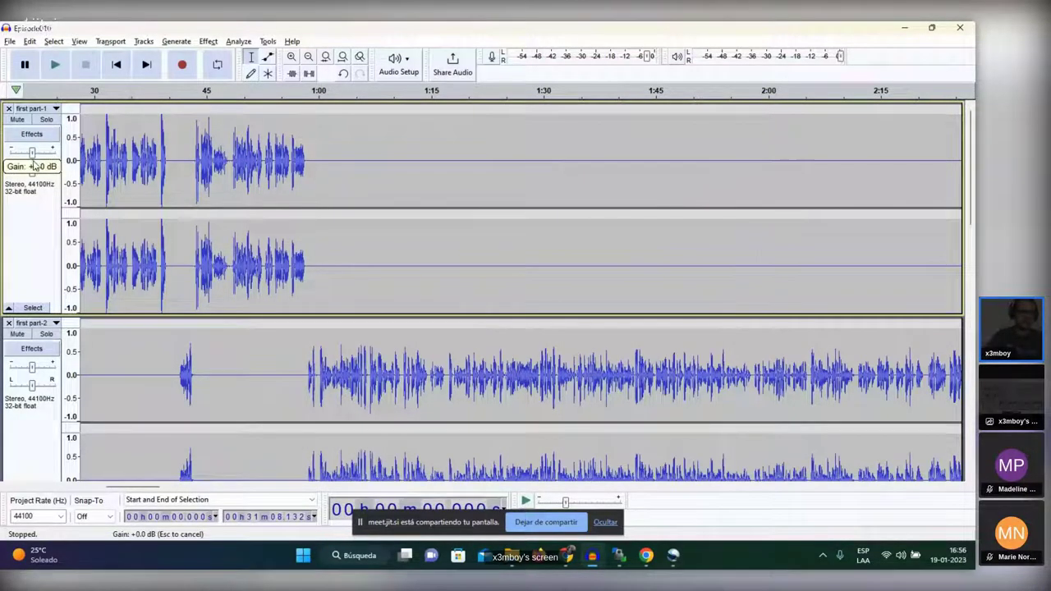
pyautogui.click(19, 223)
pyautogui.click(11, 42)
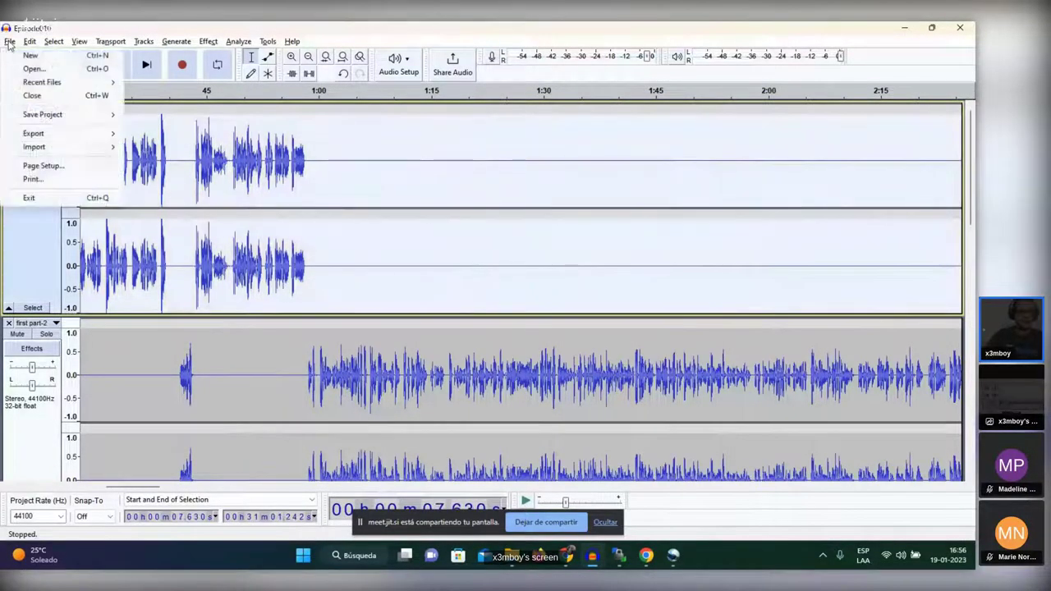
pyautogui.press('Escape')
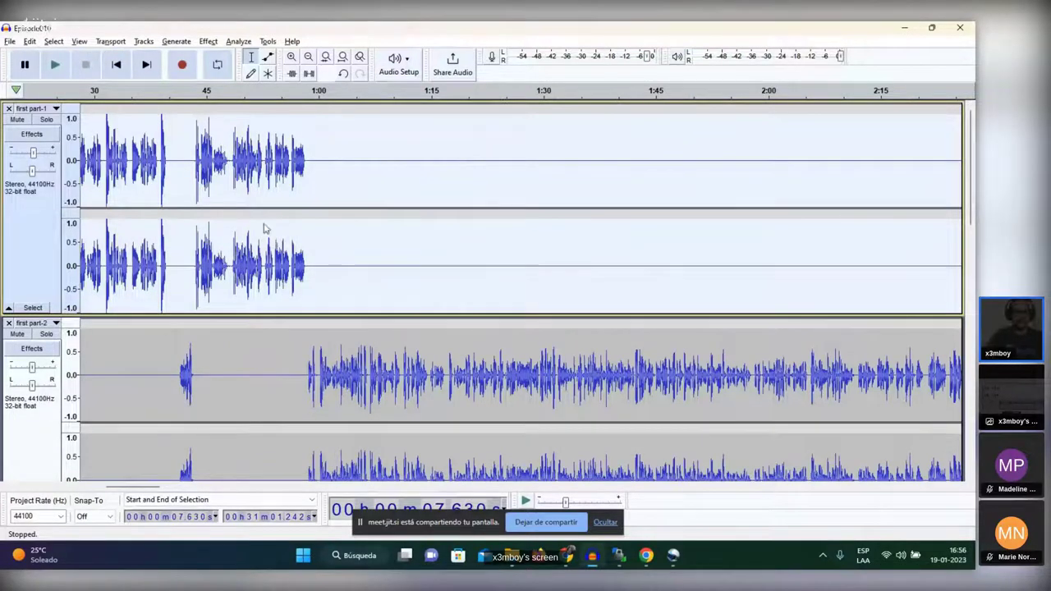
# Create a new project and import the 417560 bay-area-bob sweep, the 417773 johnnyguitar01 music and episode01 from the CreativeSummit folder
pyautogui.hotkey('ctrl', 'n')
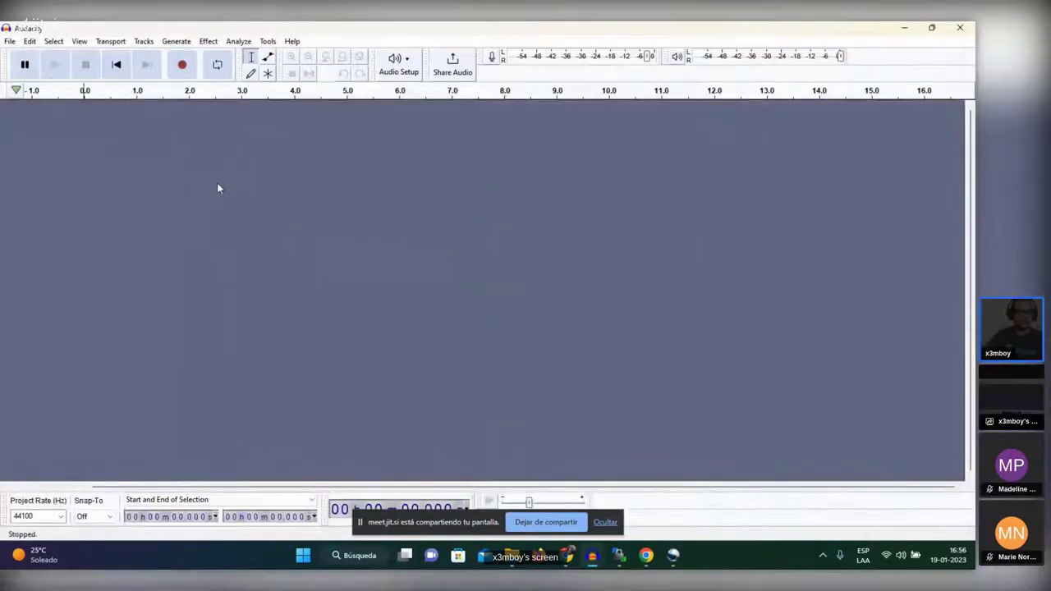
pyautogui.click(14, 45)
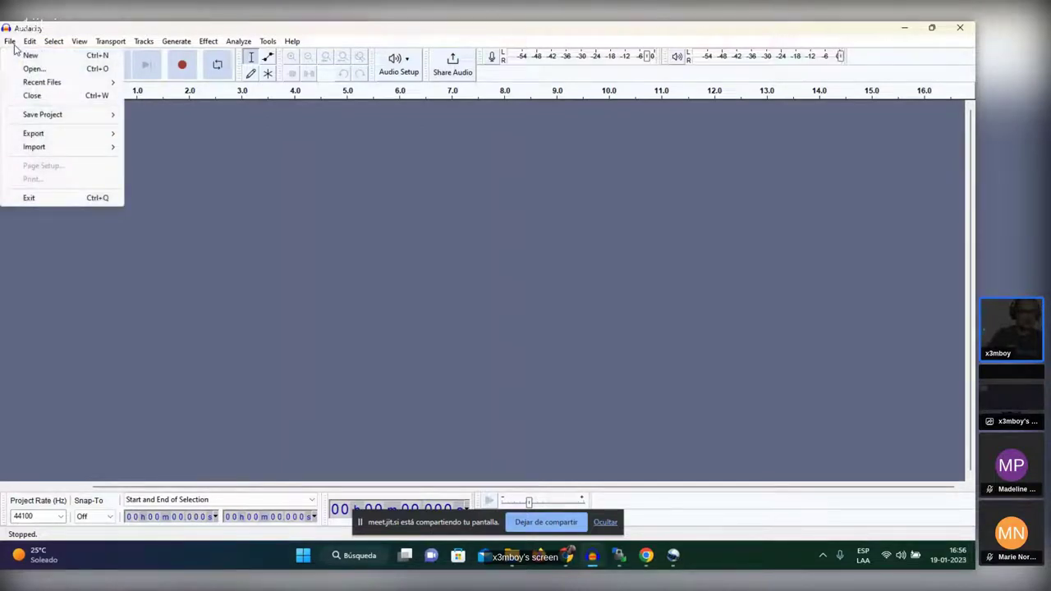
pyautogui.moveTo(96, 148)
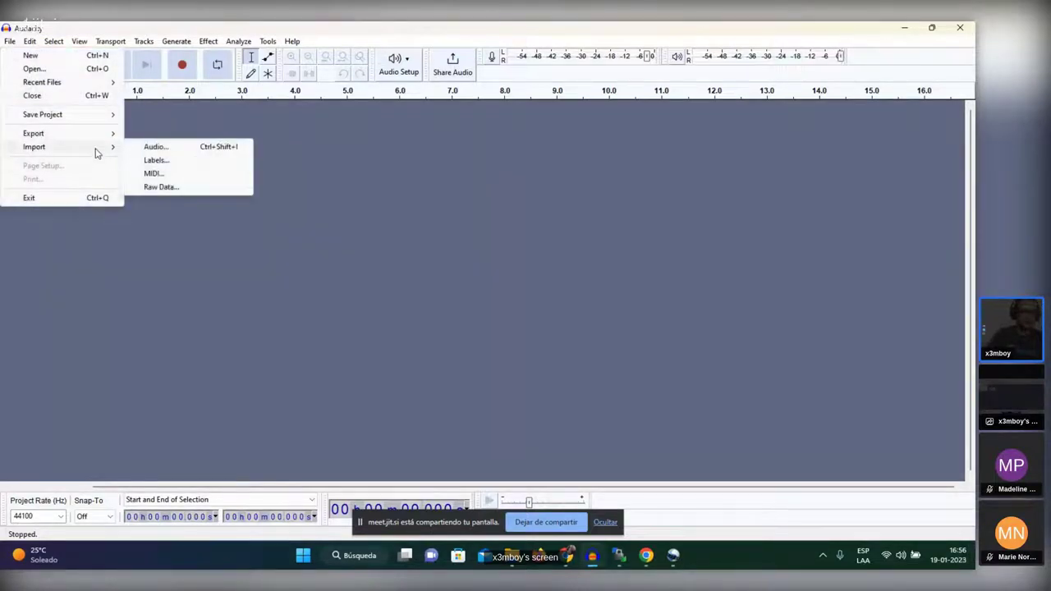
pyautogui.click(197, 147)
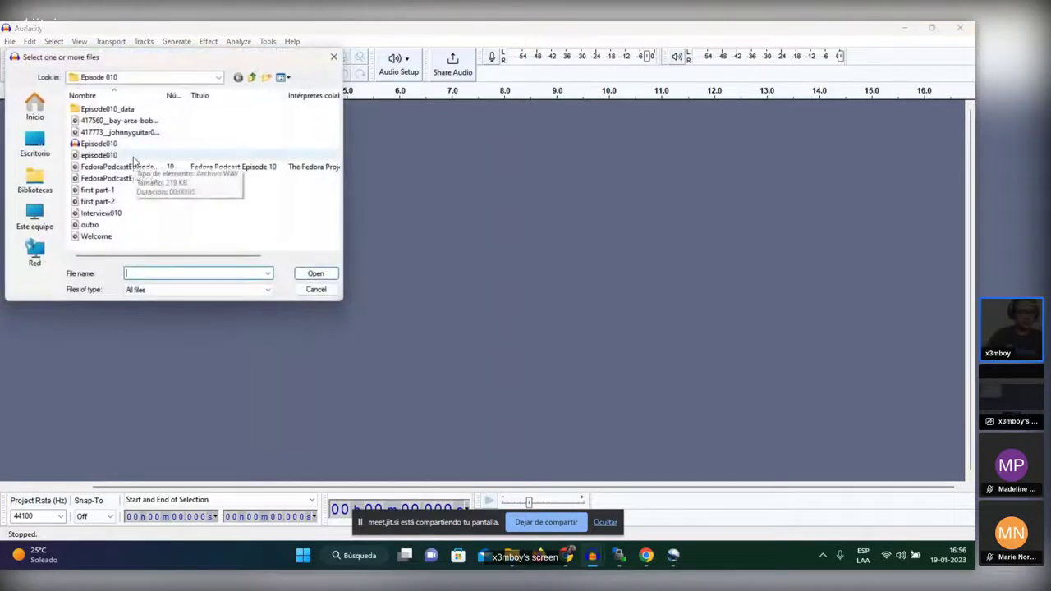
pyautogui.click(158, 125)
pyautogui.keyDown('shift'); pyautogui.click(157, 132); pyautogui.keyUp('shift')
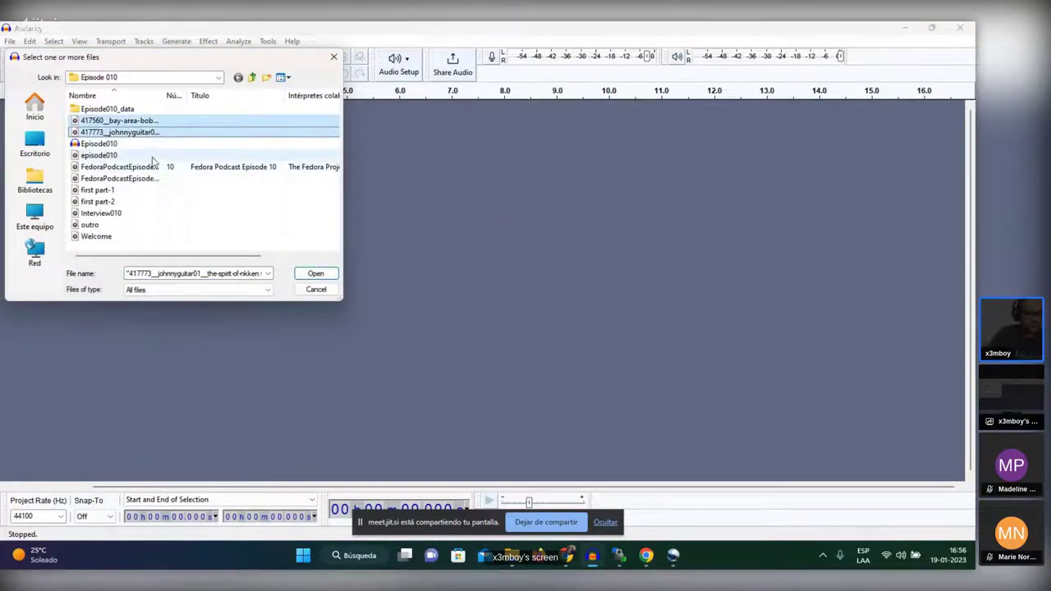
pyautogui.click(252, 79)
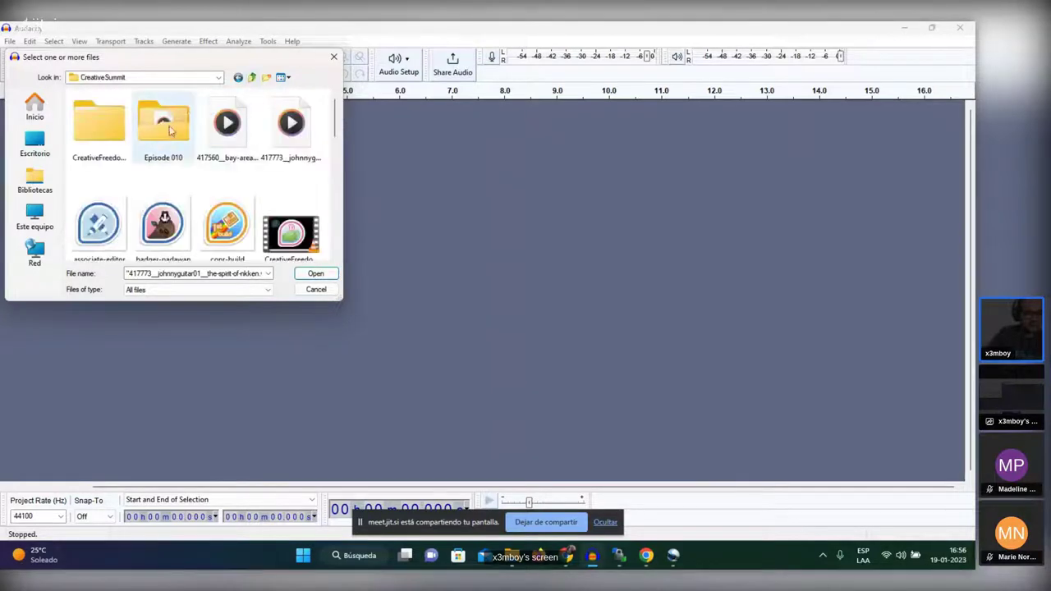
pyautogui.click(229, 143)
pyautogui.keyDown('shift'); pyautogui.click(291, 136); pyautogui.keyUp('shift')
pyautogui.scroll(-2, 253, 184)
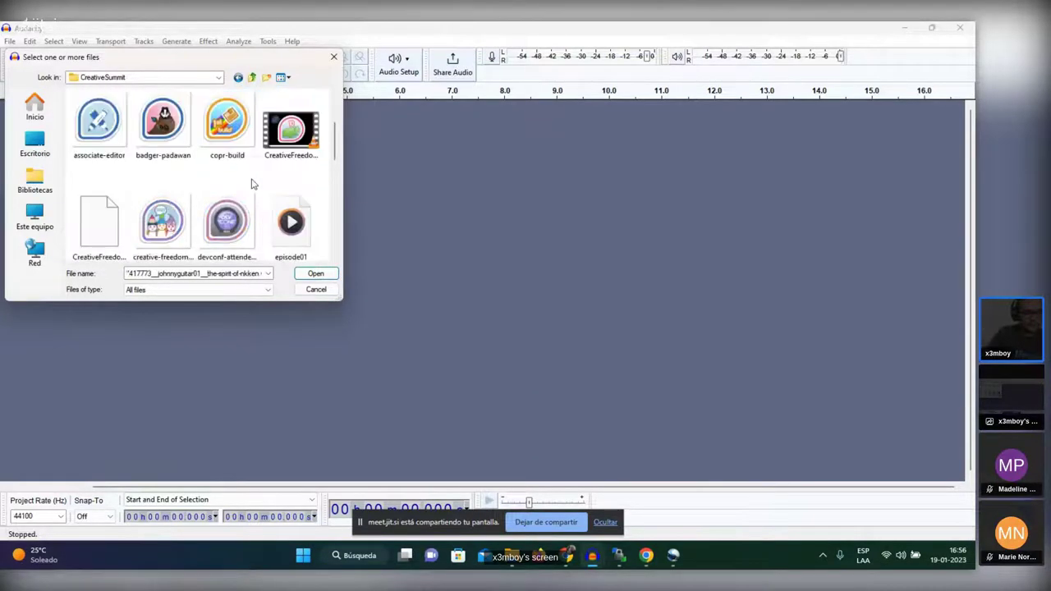
pyautogui.keyDown('ctrl'); pyautogui.click(295, 246); pyautogui.keyUp('ctrl')
pyautogui.click(328, 278)
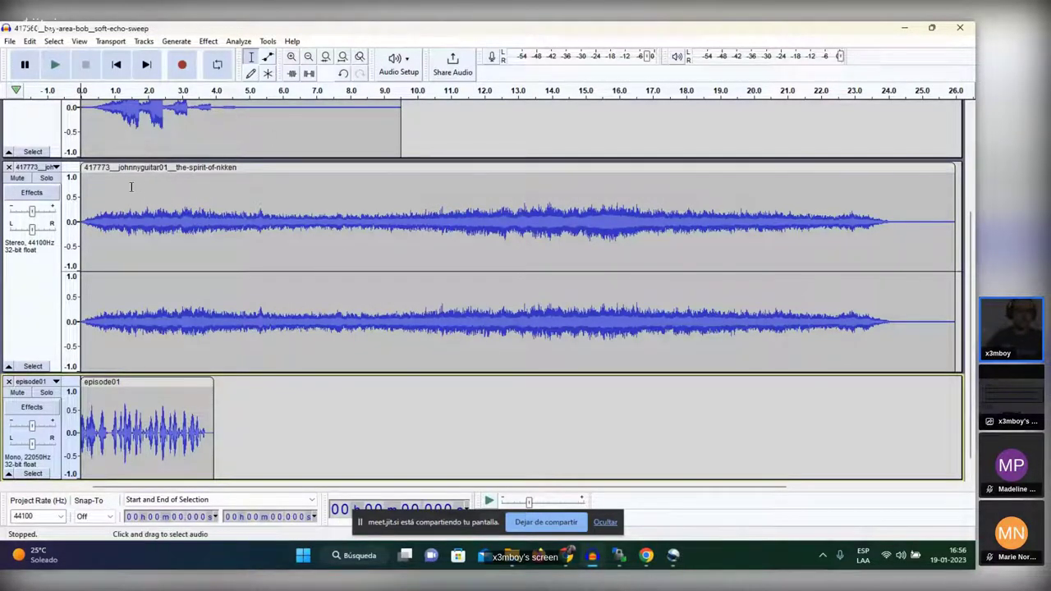
# Move the 417773 the-spirit-of-nkken clip so it starts at the end of the soft-echo-sweep clip, at about 9.5 s
pyautogui.moveTo(125, 168); pyautogui.dragTo(445, 167)
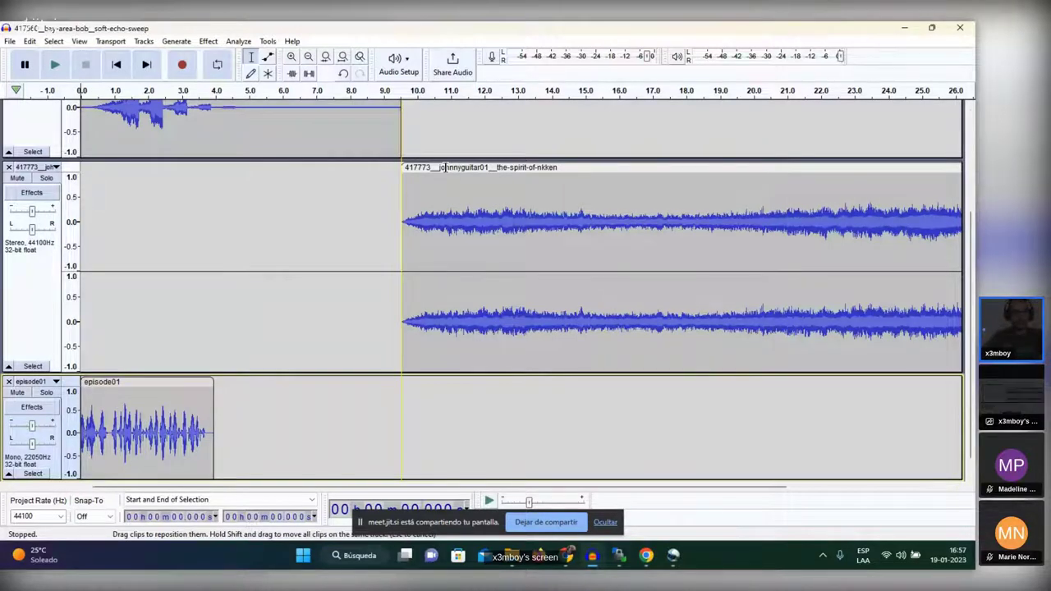
pyautogui.moveTo(444, 167); pyautogui.dragTo(444, 165)
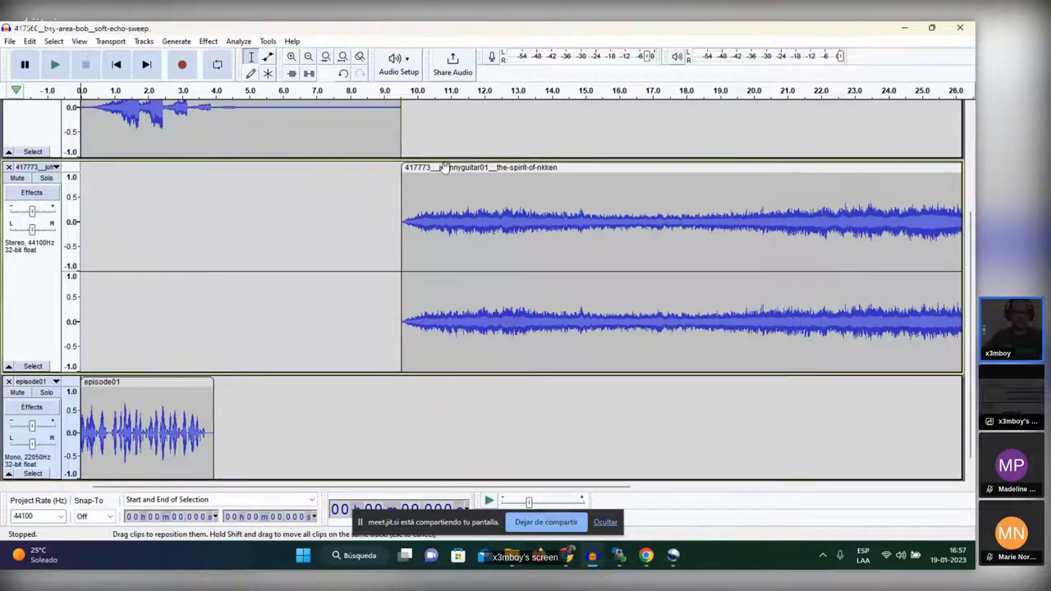
# Cut the silent tail of the soft-echo-sweep clip from about 4.57 s to 9.52 s
pyautogui.scroll(4, 325, 228)
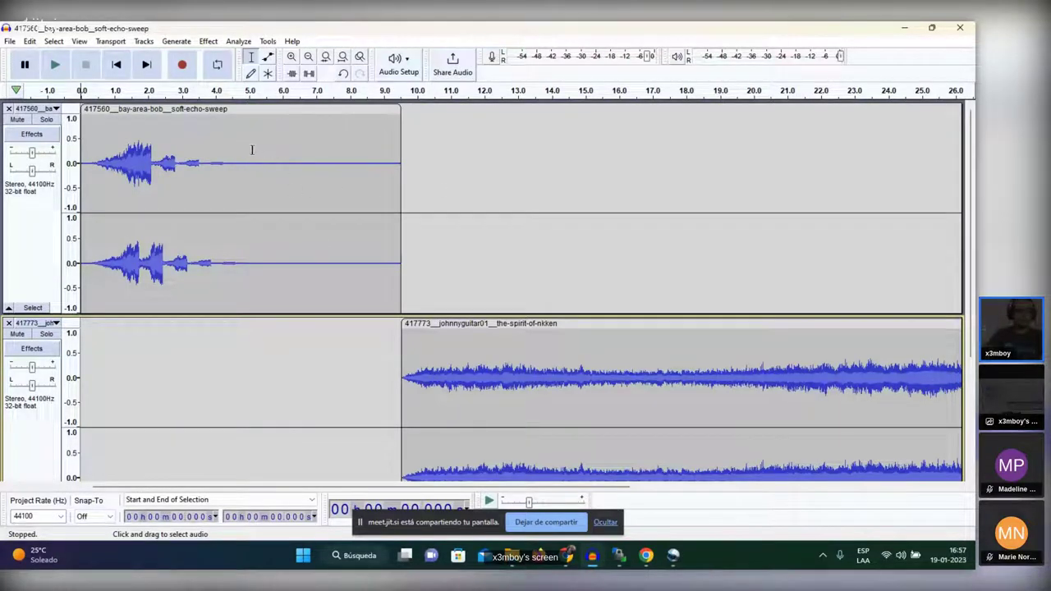
pyautogui.moveTo(235, 146); pyautogui.dragTo(400, 187)
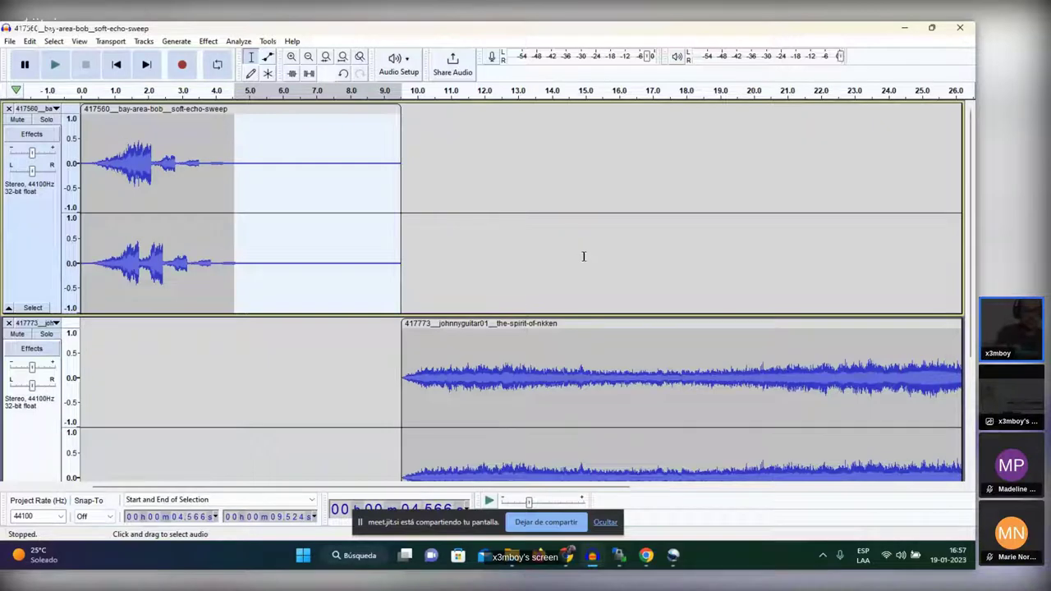
pyautogui.press('Delete')
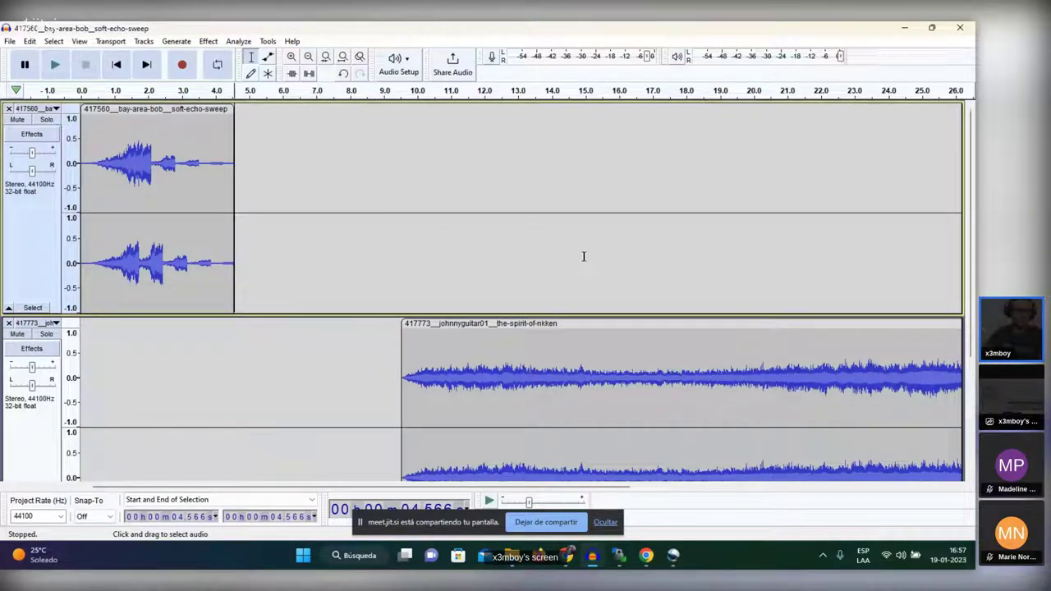
# Paste the cut silence back as a separate clip, shift it about 2 seconds along the track, and undo both changes
pyautogui.hotkey('ctrl', 'v')
pyautogui.click(512, 258)
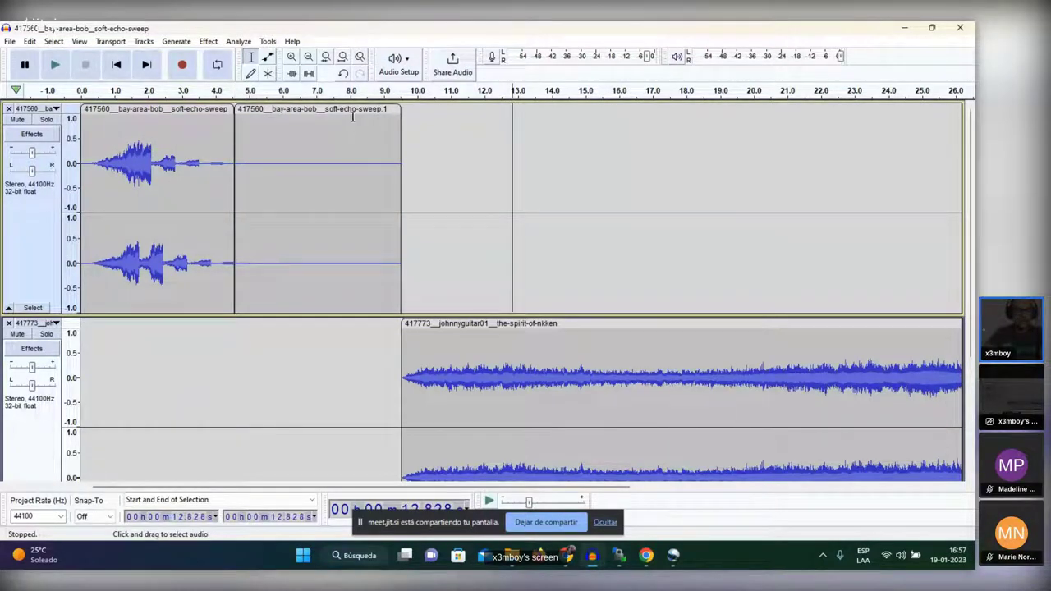
pyautogui.moveTo(352, 108); pyautogui.dragTo(417, 112)
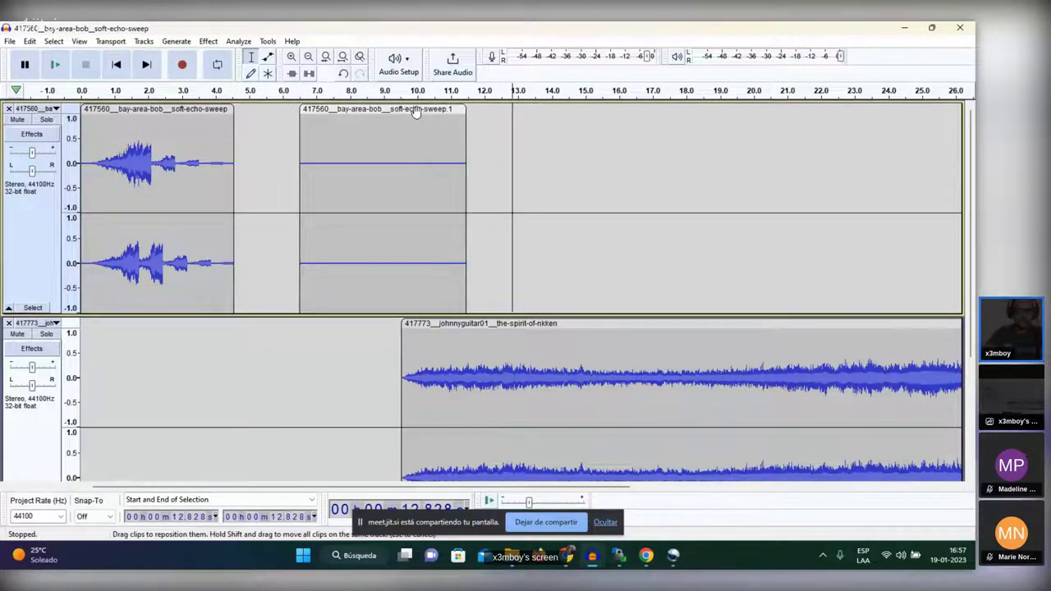
pyautogui.hotkey('ctrl', 'z')
pyautogui.hotkey('ctrl', 'z')
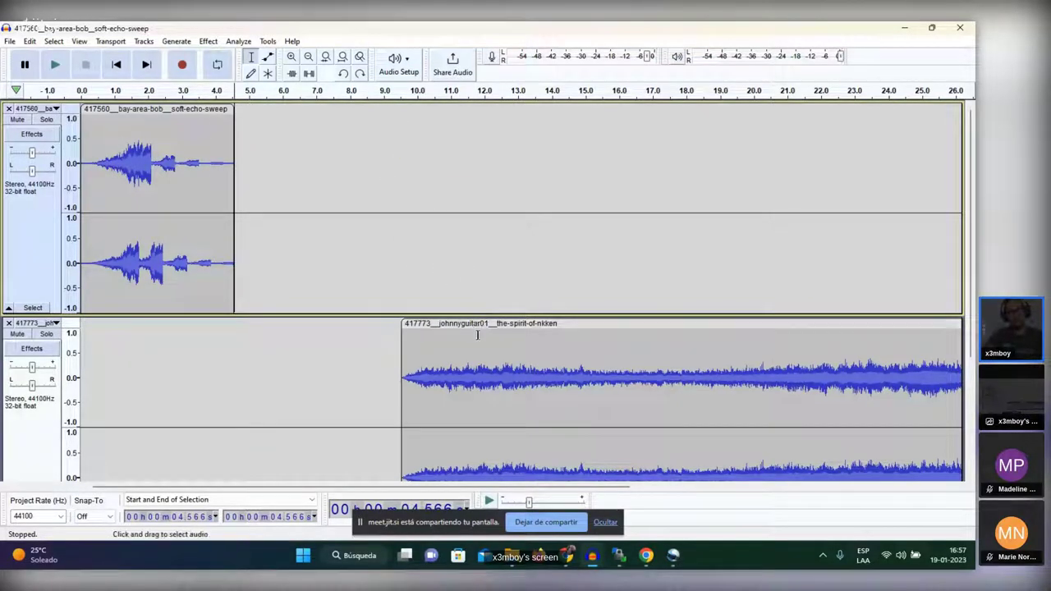
# Move the-spirit-of-nkken clip to start where the trimmed sweep ends, at about 4.57 s, and try to move the episode01 clip up a track
pyautogui.moveTo(509, 323); pyautogui.dragTo(342, 323)
pyautogui.scroll(-1, 348, 353)
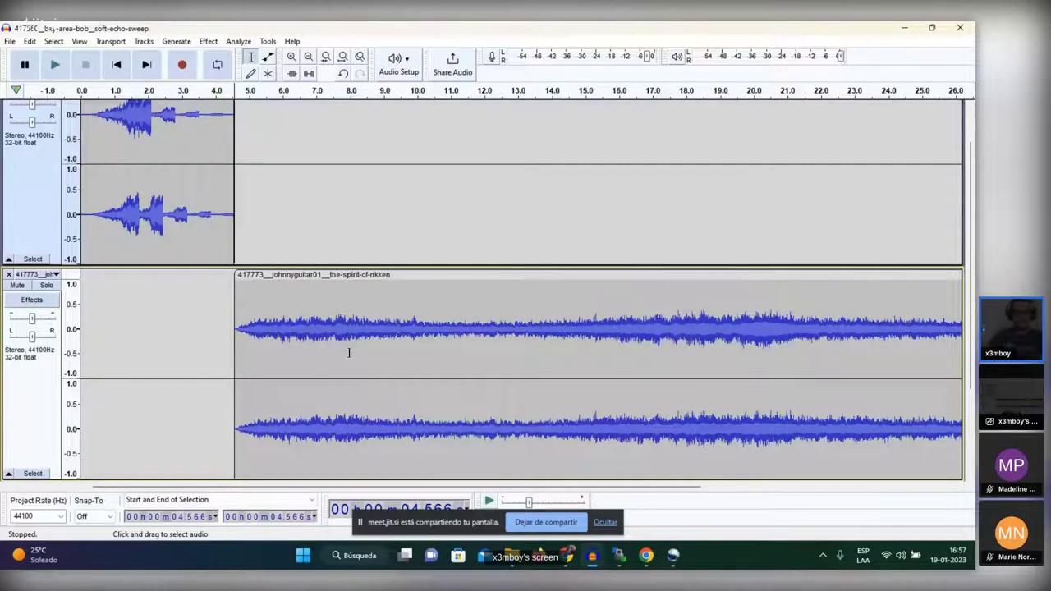
pyautogui.scroll(-3, 351, 355)
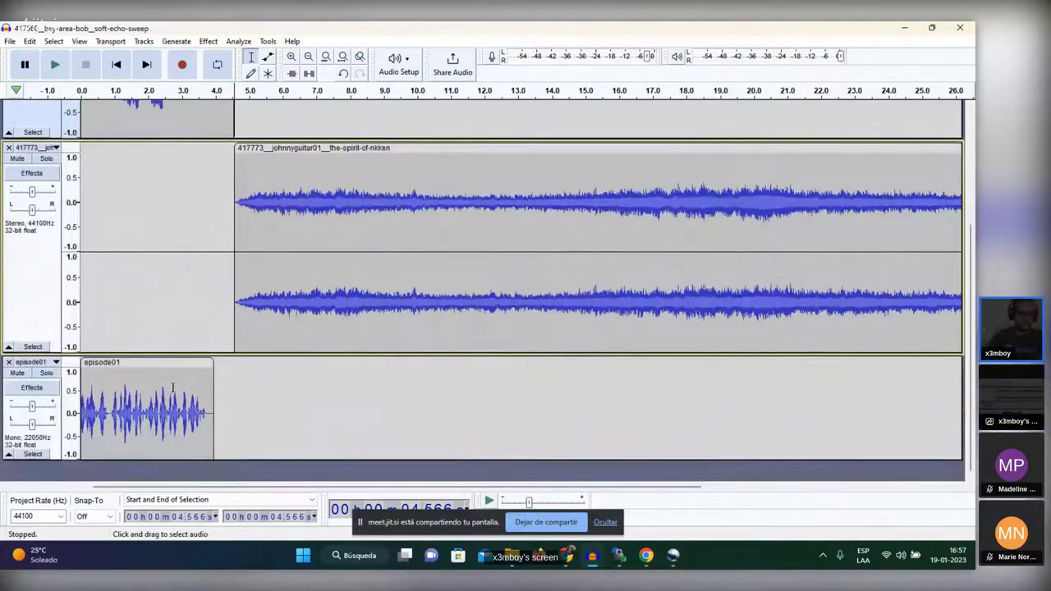
pyautogui.moveTo(181, 364); pyautogui.dragTo(179, 321)
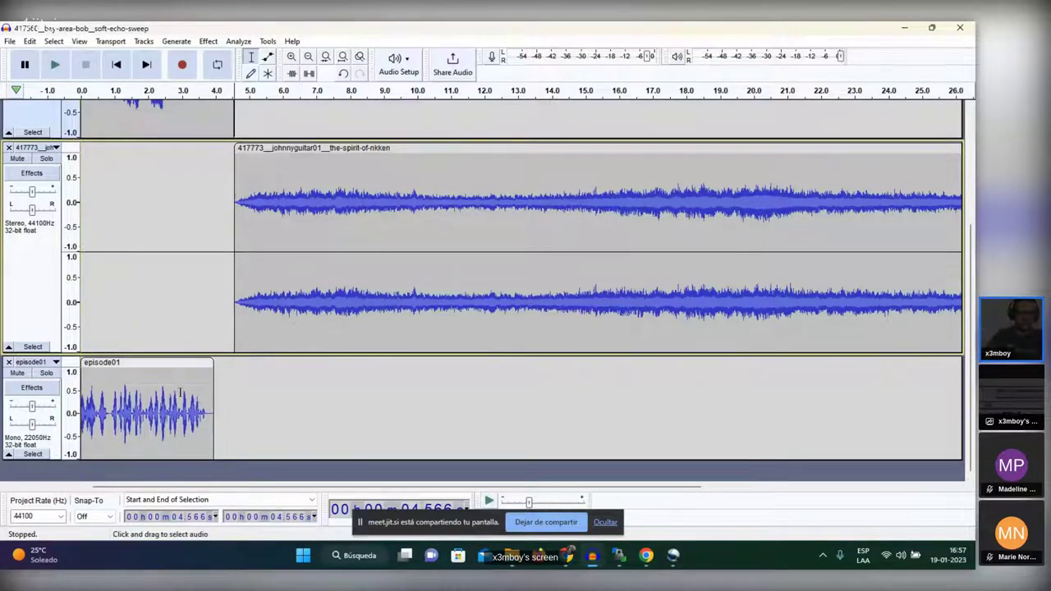
# Place the cursor at about 2.72 s in the episode01 track, play the mix from there, and stop playback
pyautogui.keyDown('ctrl'); pyautogui.scroll(4, 164, 408); pyautogui.keyUp('ctrl')
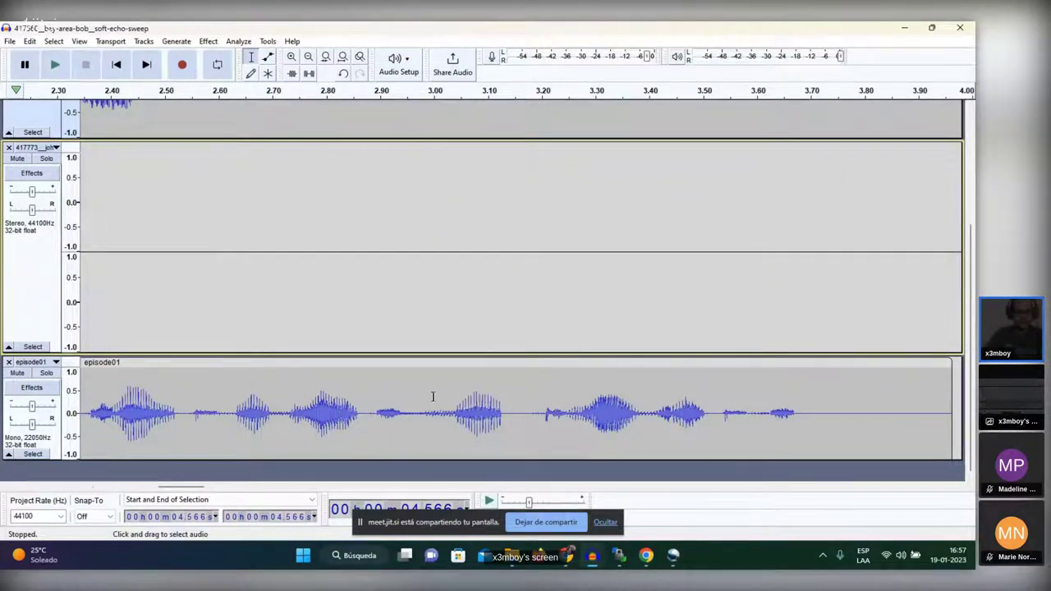
pyautogui.keyDown('ctrl'); pyautogui.scroll(1, 407, 413); pyautogui.keyUp('ctrl')
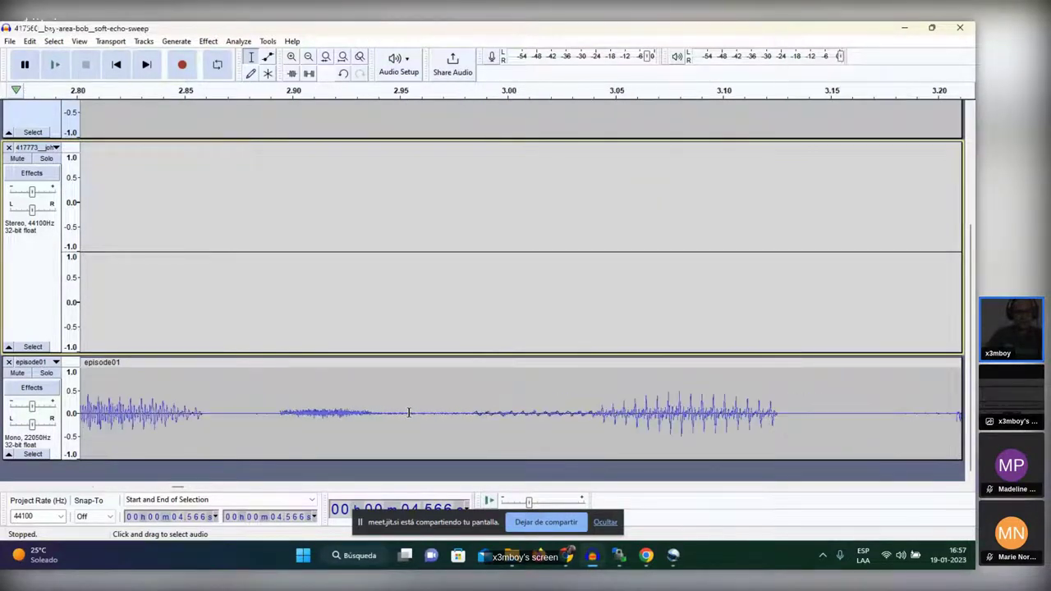
pyautogui.click(155, 400)
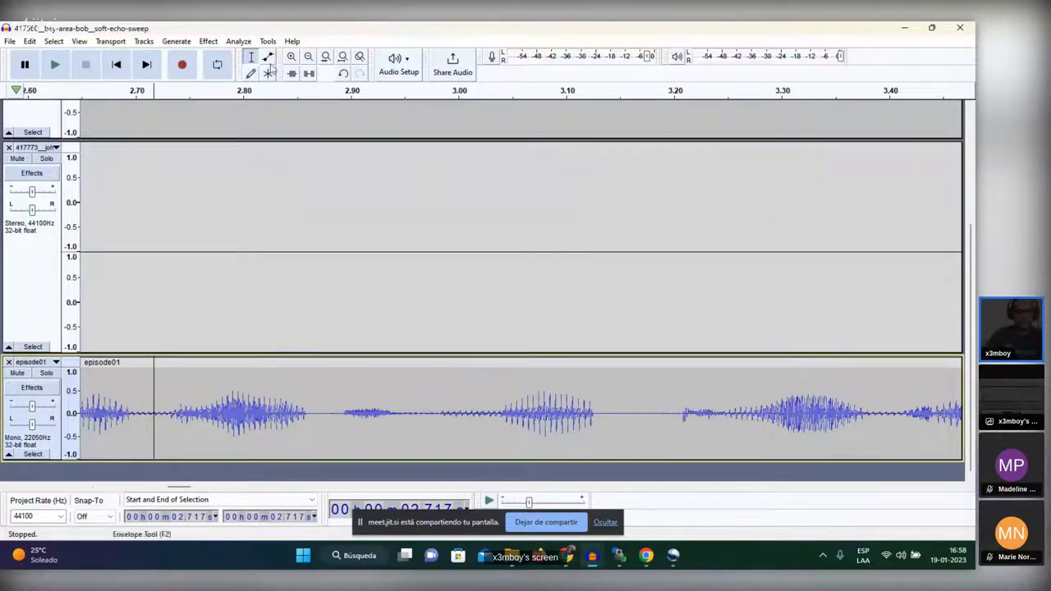
pyautogui.click(54, 66)
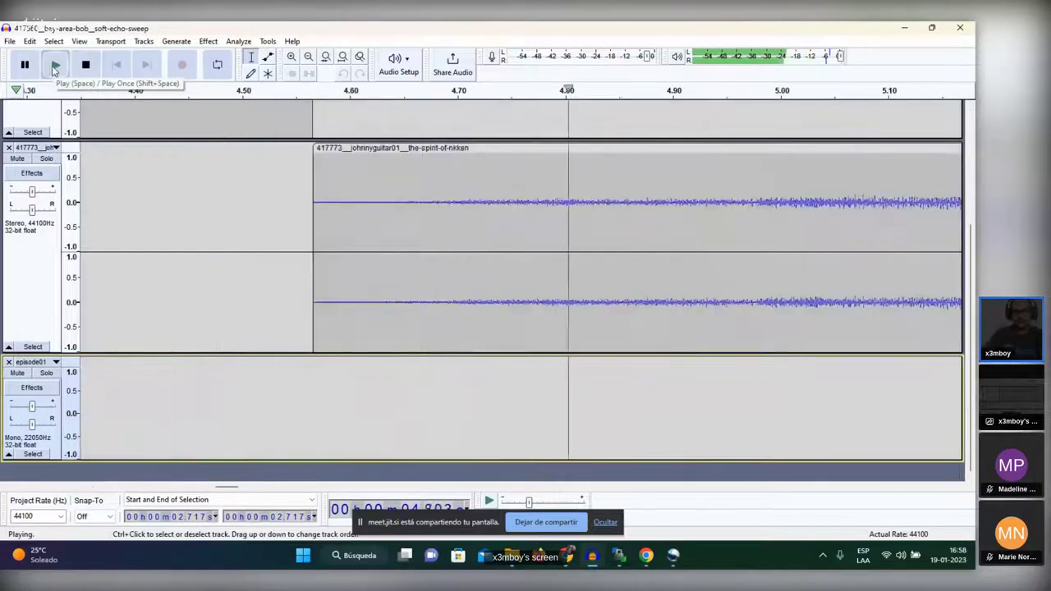
pyautogui.scroll(-1, 141, 302)
pyautogui.press('space')
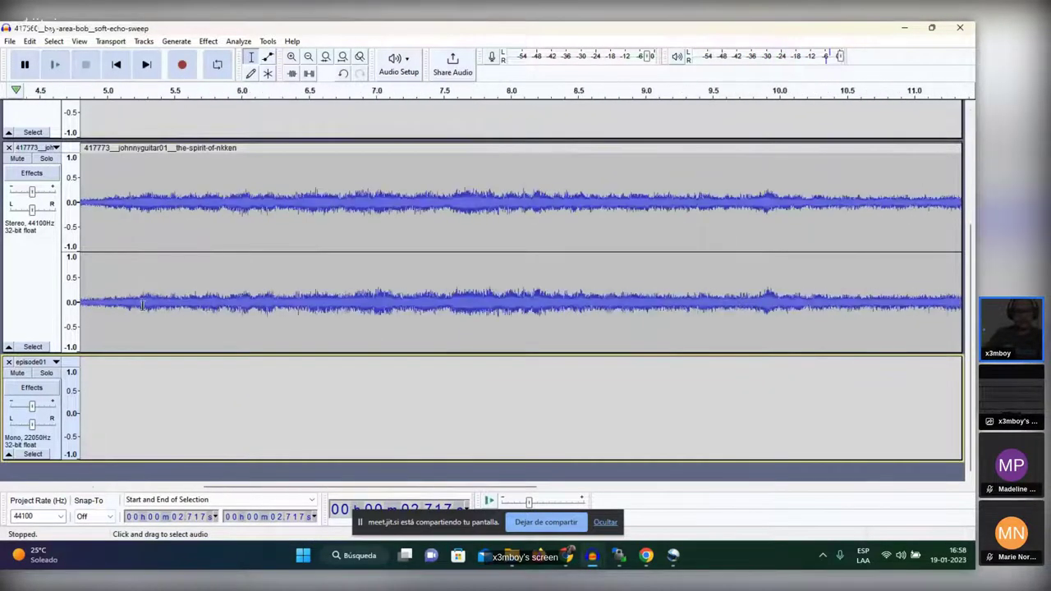
# Replay the mix from the same cursor position past the start of the music clip and stop it
pyautogui.scroll(-5, 141, 302)
pyautogui.moveTo(171, 490); pyautogui.dragTo(124, 493)
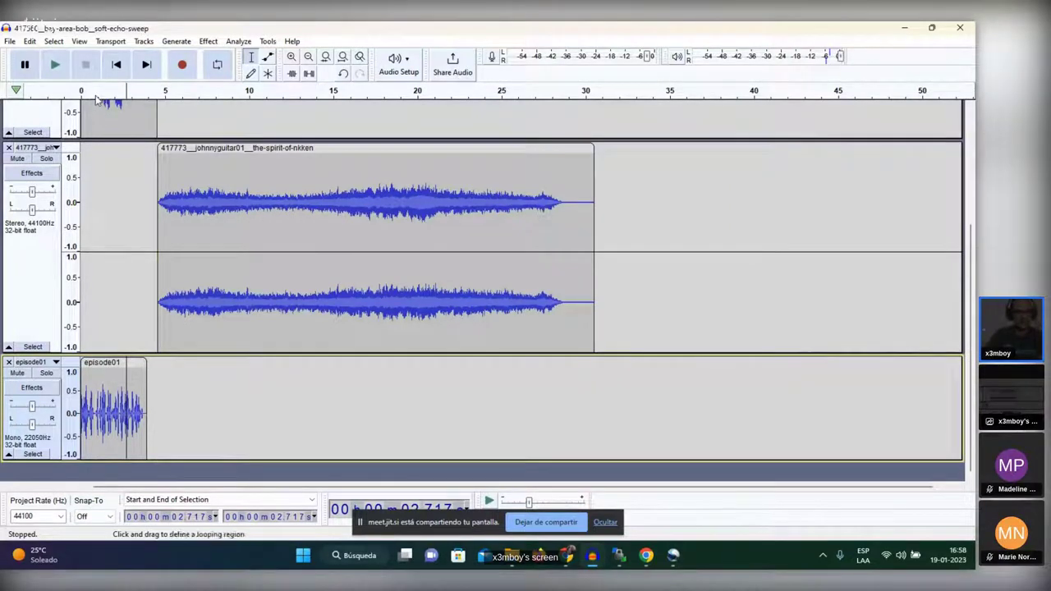
pyautogui.click(55, 64)
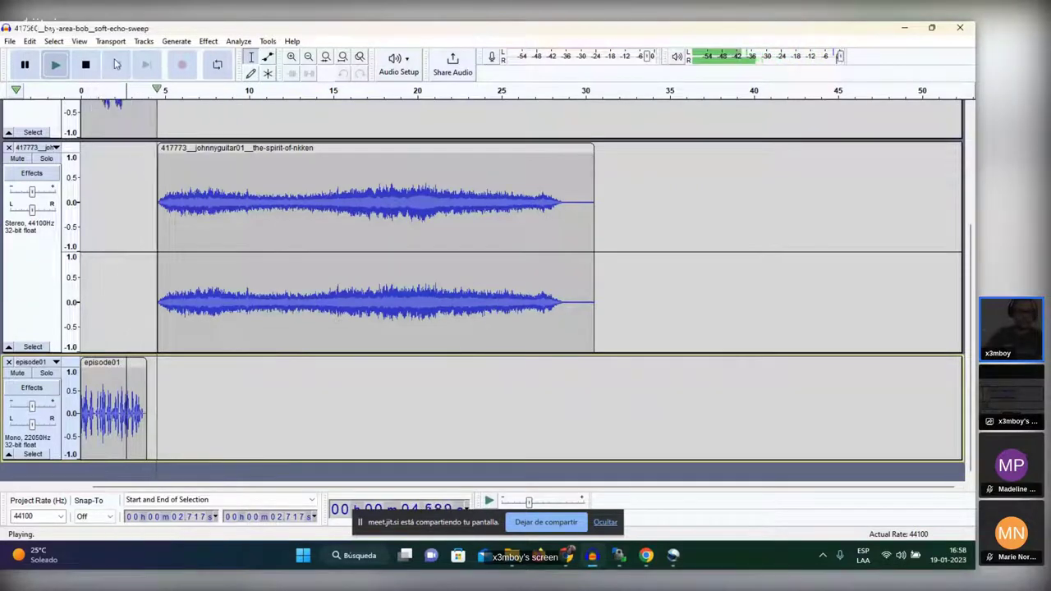
pyautogui.press('space')
# Delete the episode01 speech between about 2.55 s and 2.73 s and undo the deletion
pyautogui.scroll(1, 140, 394)
pyautogui.scroll(-1, 140, 394)
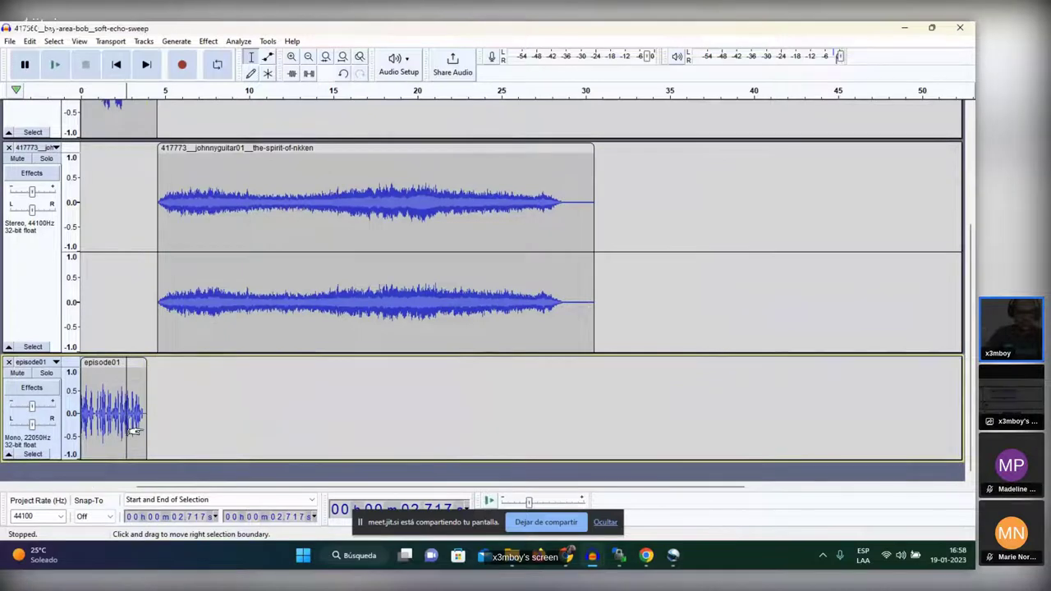
pyautogui.scroll(6, 135, 430)
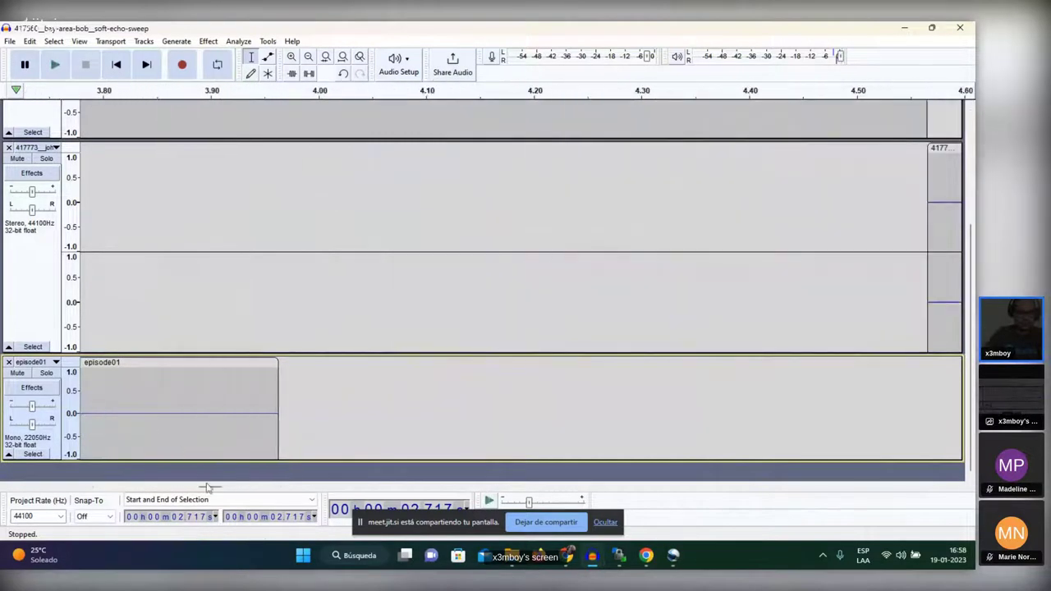
pyautogui.moveTo(210, 489); pyautogui.dragTo(163, 497)
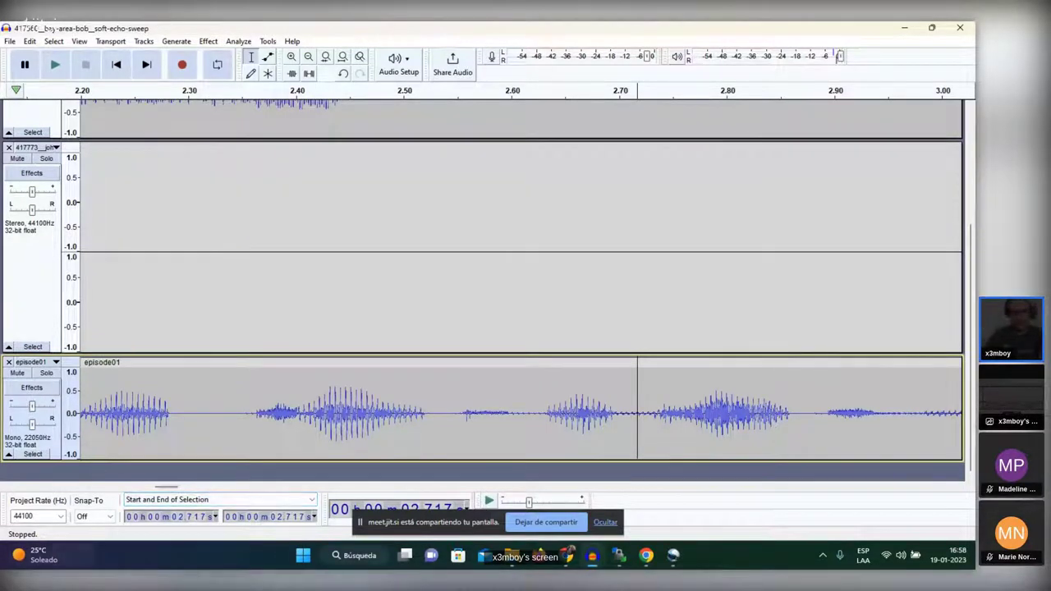
pyautogui.moveTo(451, 394); pyautogui.dragTo(646, 399)
pyautogui.press('Delete')
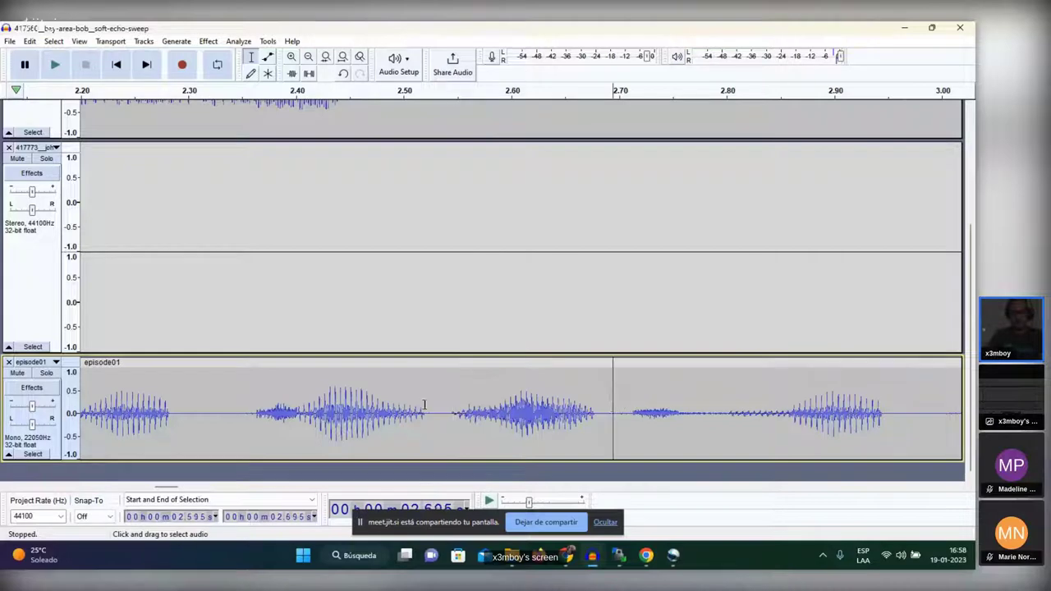
pyautogui.click(648, 402)
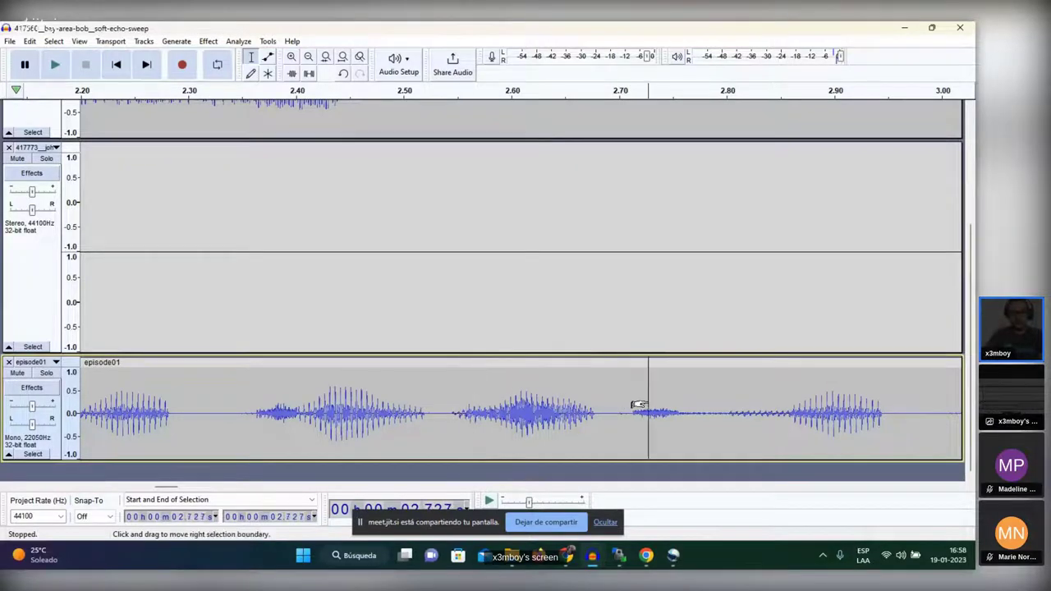
pyautogui.hotkey('ctrl', 'z')
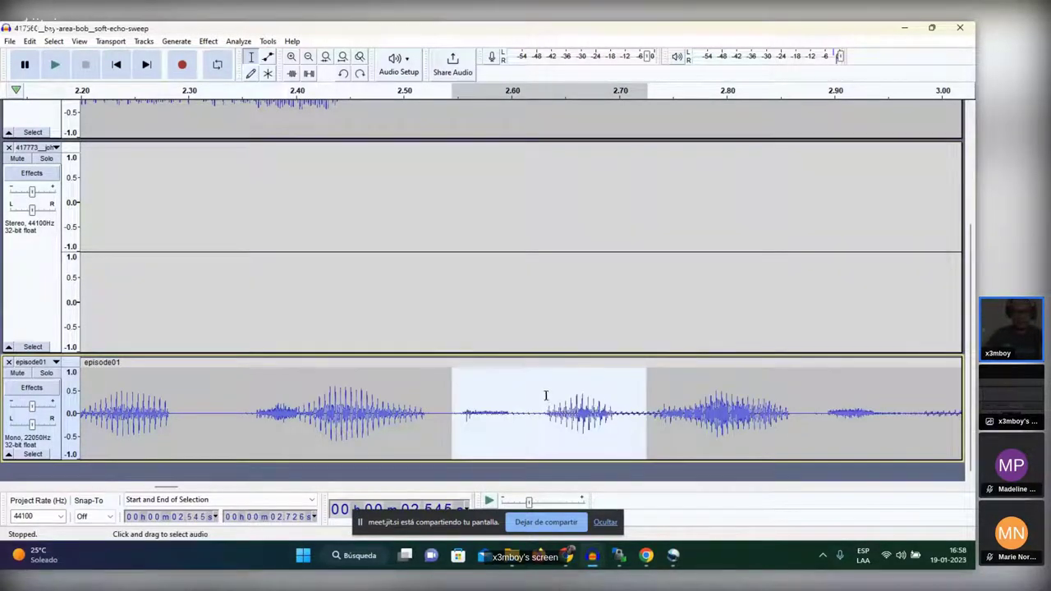
# Silence the episode01 speech between about 2.55 s and 2.72 s and undo the silencing
pyautogui.click(79, 41)
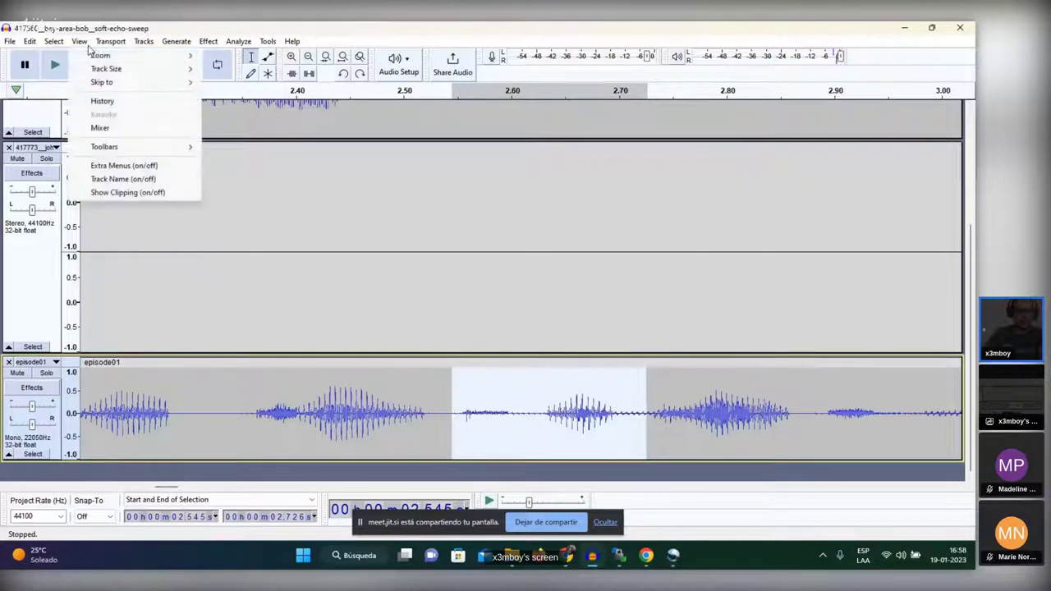
pyautogui.click(143, 41)
pyautogui.press('Escape')
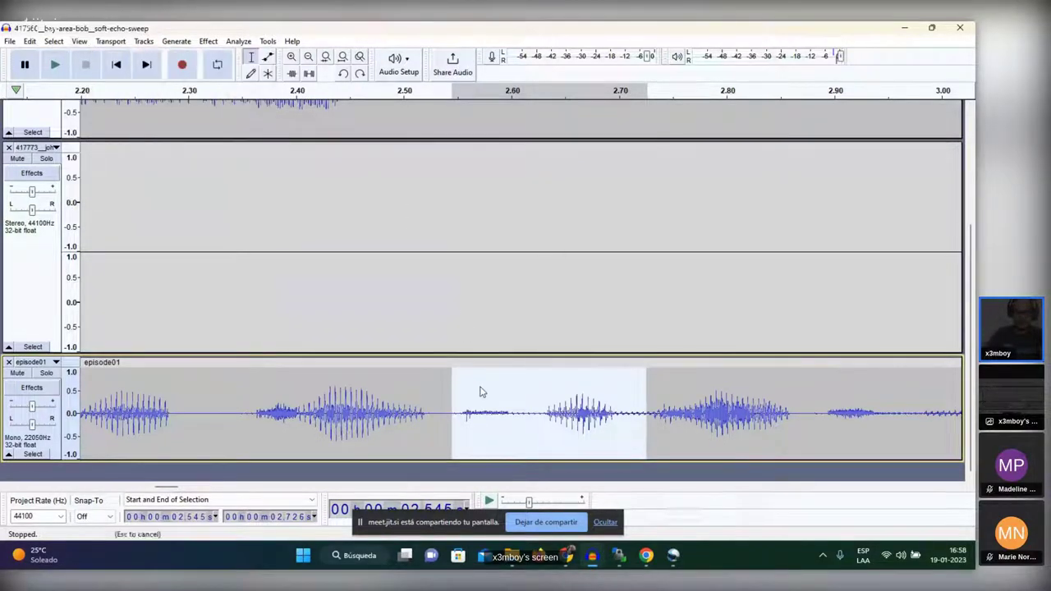
pyautogui.rightClick(478, 391)
pyautogui.press('Escape')
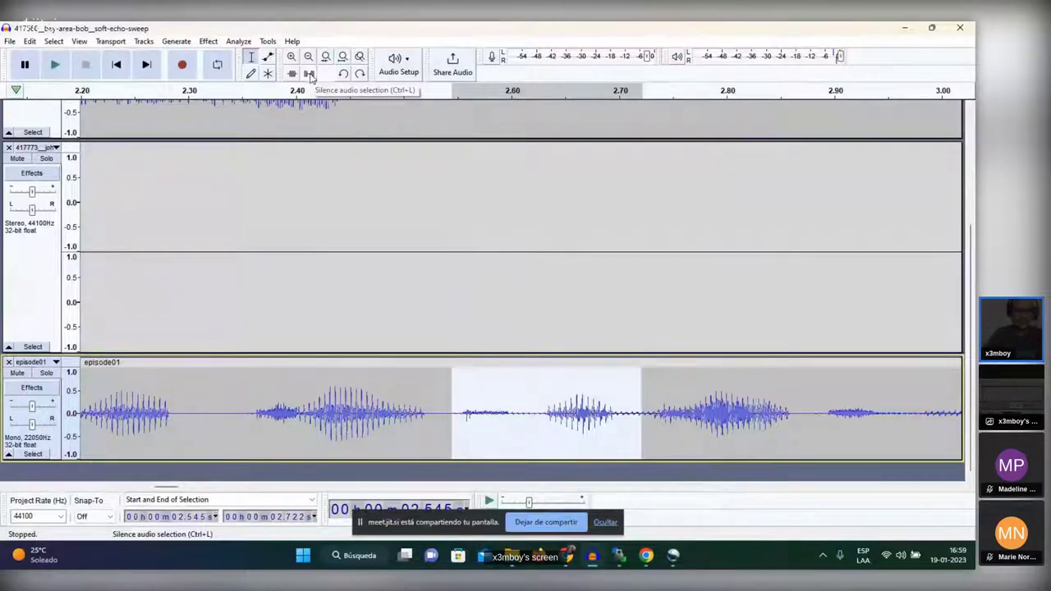
pyautogui.click(310, 76)
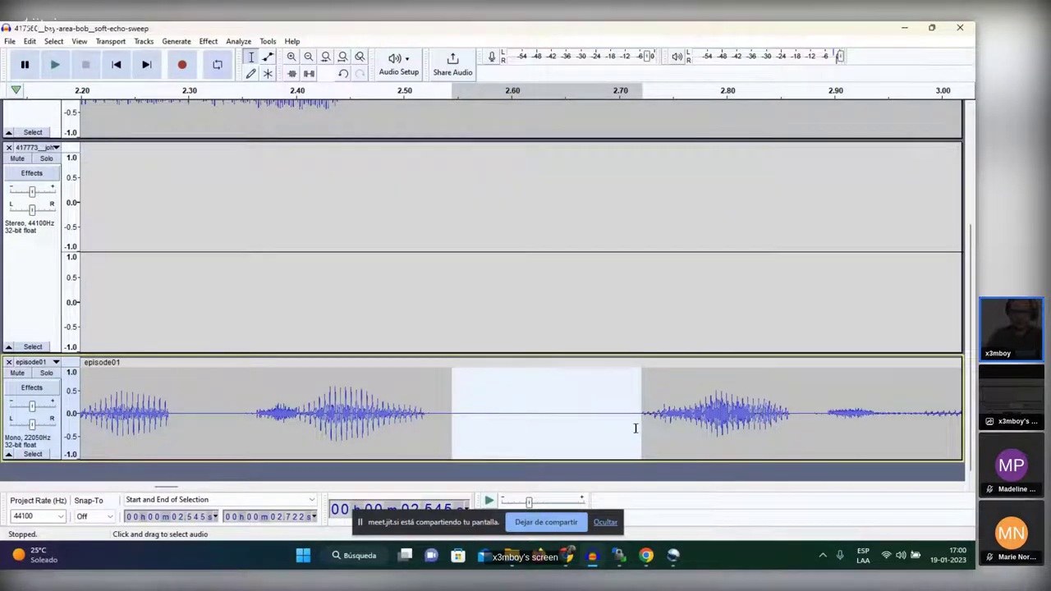
pyautogui.hotkey('ctrl', 'z')
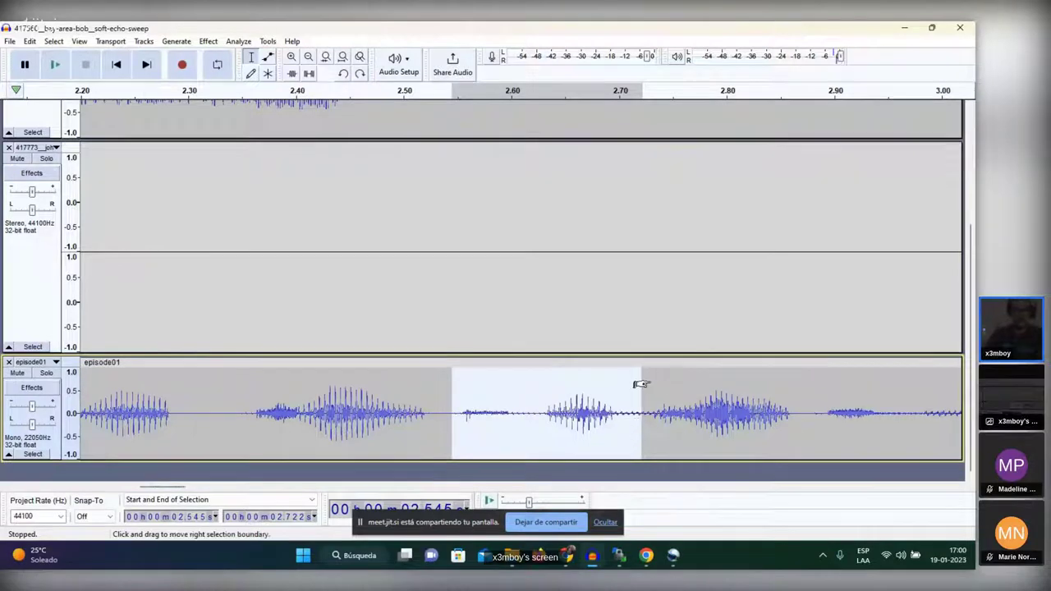
# Copy the episode01 speech from about 2.07 s to 3.01 s, paste it into the soft-echo-sweep track at about 2.70 s, and undo the paste
pyautogui.scroll(-4, 641, 382)
pyautogui.scroll(-1, 640, 382)
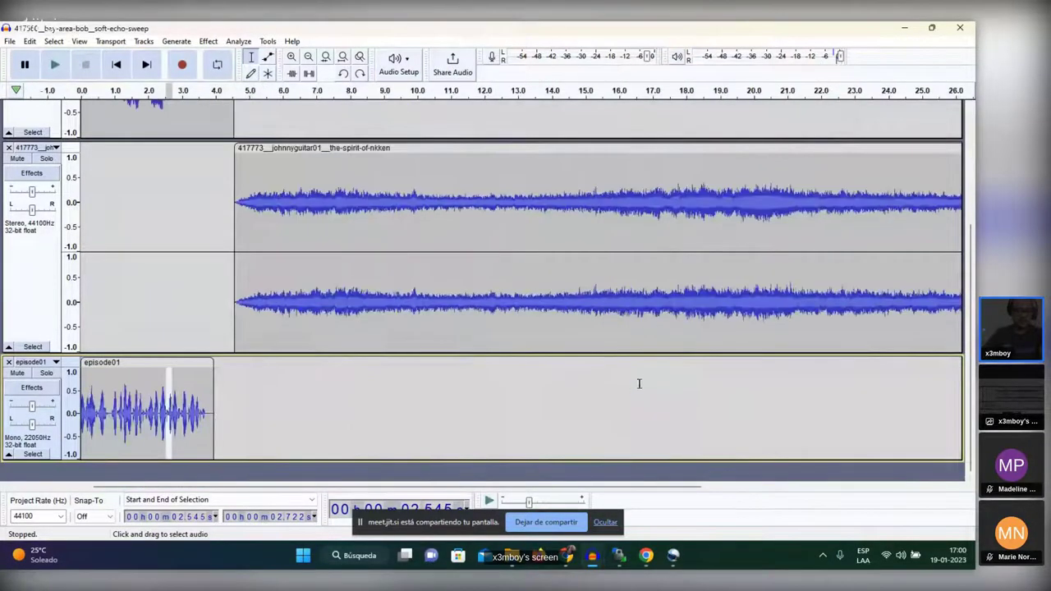
pyautogui.scroll(1, 497, 382)
pyautogui.scroll(-1, 451, 385)
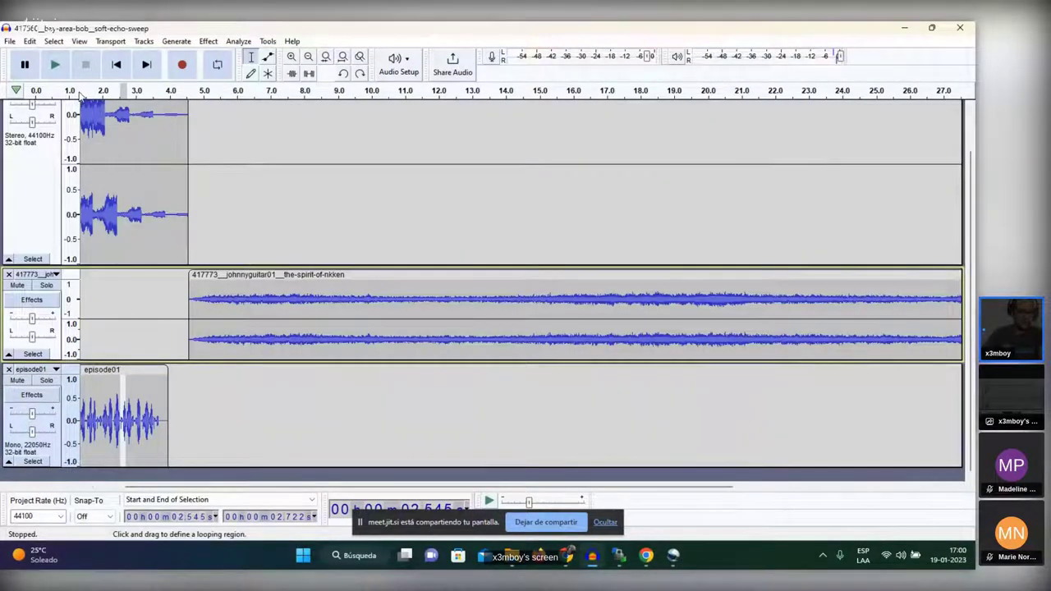
pyautogui.click(81, 94)
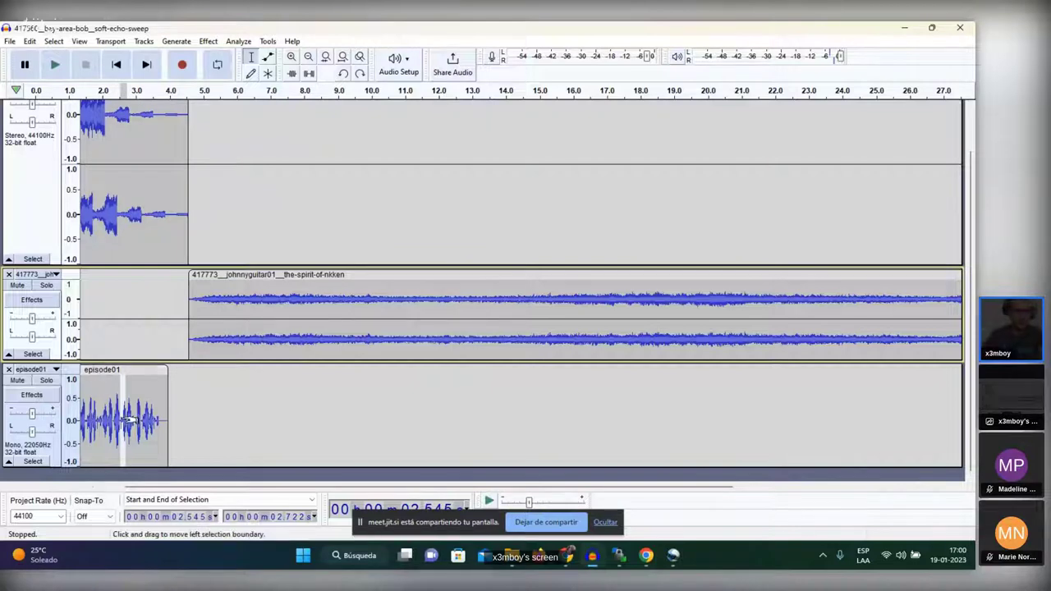
pyautogui.click(105, 393)
pyautogui.moveTo(105, 392); pyautogui.dragTo(136, 398)
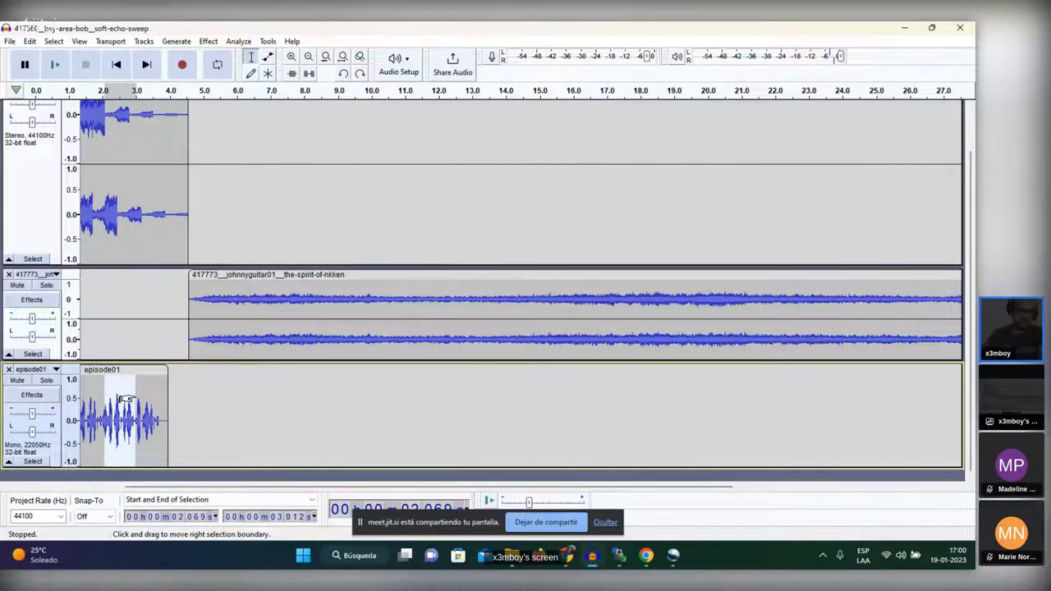
pyautogui.click(126, 198)
pyautogui.hotkey('ctrl', 'v')
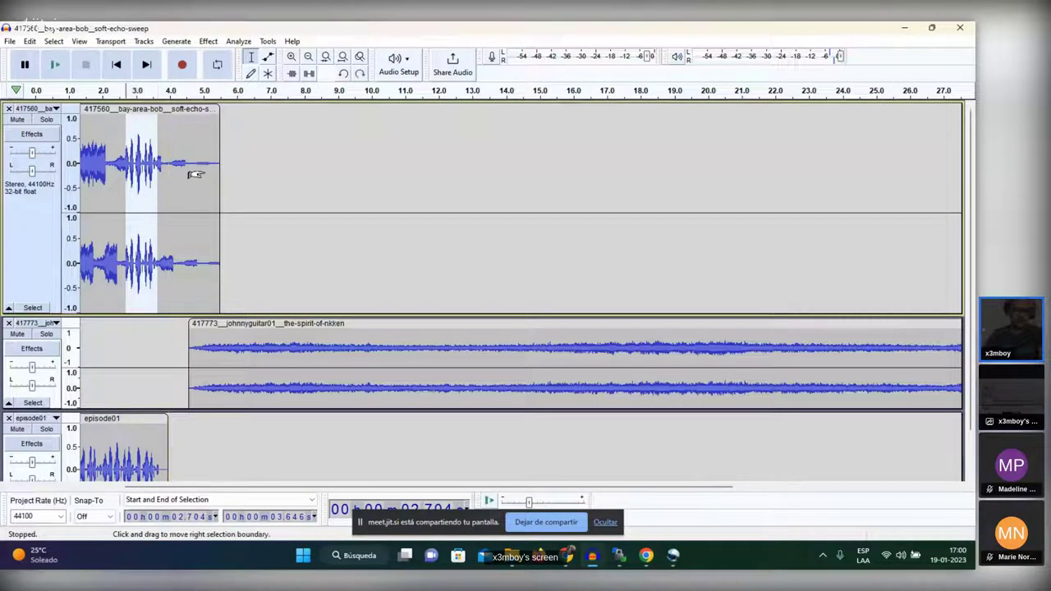
pyautogui.hotkey('ctrl', 'z')
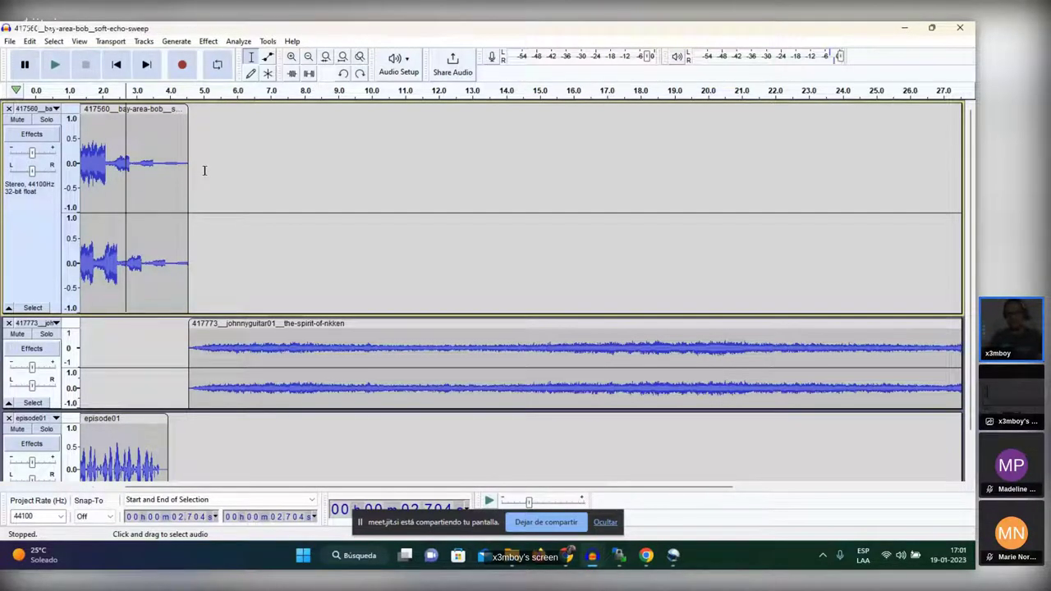
# Close the soft-echo-sweep project and go to the beginning of the Episode010 project's timeline
pyautogui.click(958, 27)
pyautogui.click(515, 283)
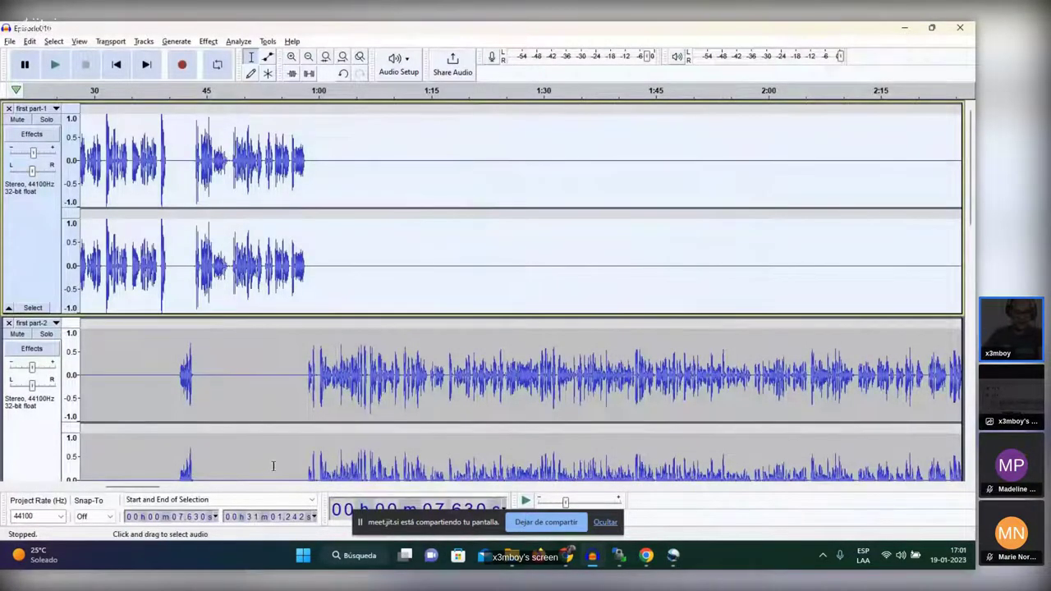
pyautogui.moveTo(160, 485); pyautogui.dragTo(132, 489)
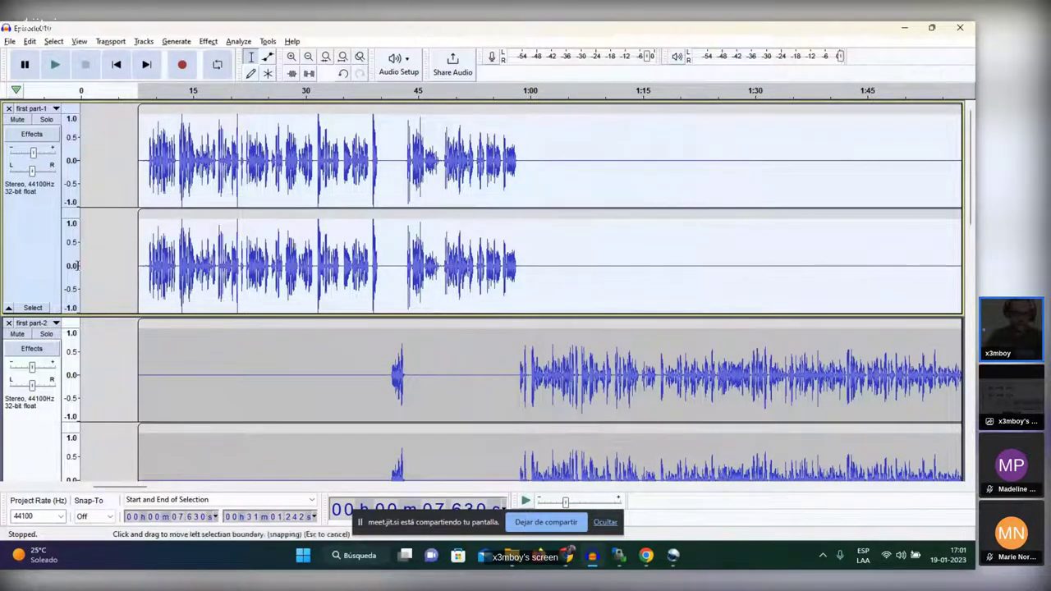
# Reduce the heights of the first part-1 and first part-2 tracks and select the silent stretch of first part-1 from about 1:05 to 4:25
pyautogui.moveTo(62, 315); pyautogui.dragTo(62, 238)
pyautogui.moveTo(57, 450); pyautogui.dragTo(164, 346)
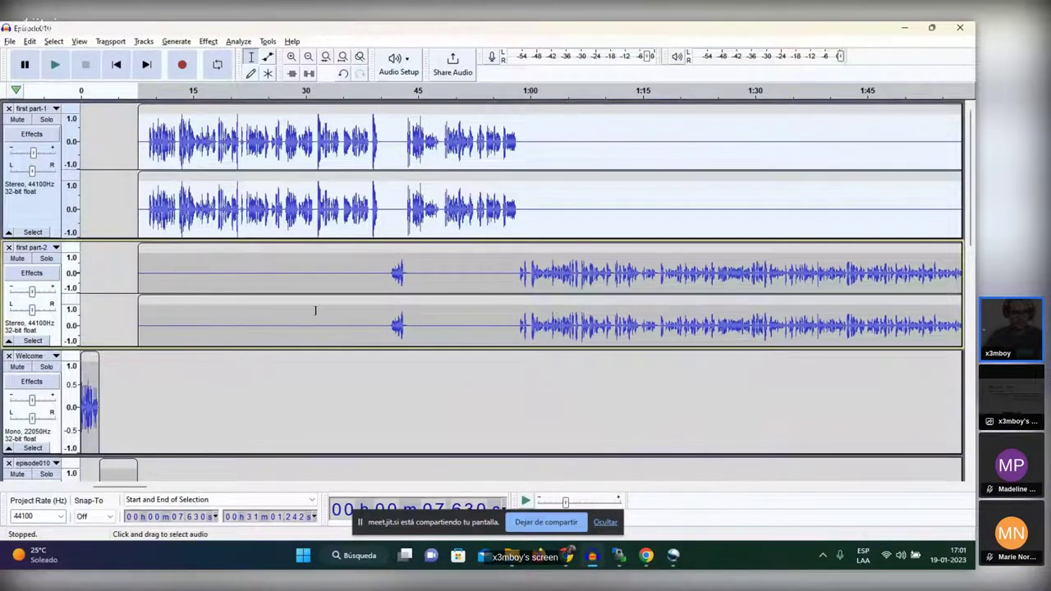
pyautogui.hotkey('ctrl', '3')
pyautogui.hotkey('ctrl', '3')
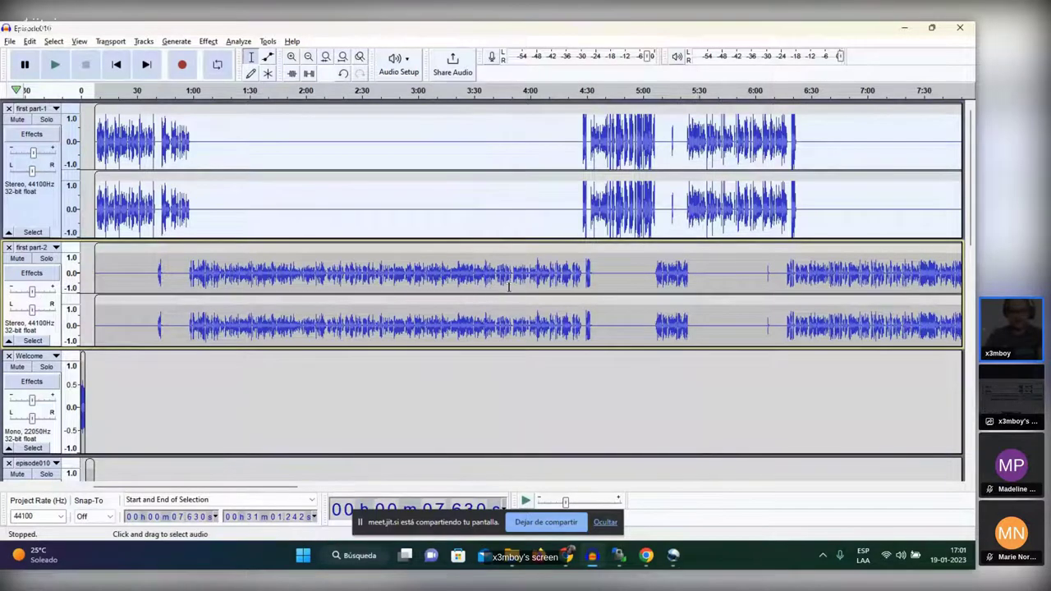
pyautogui.hotkey('ctrl', '3')
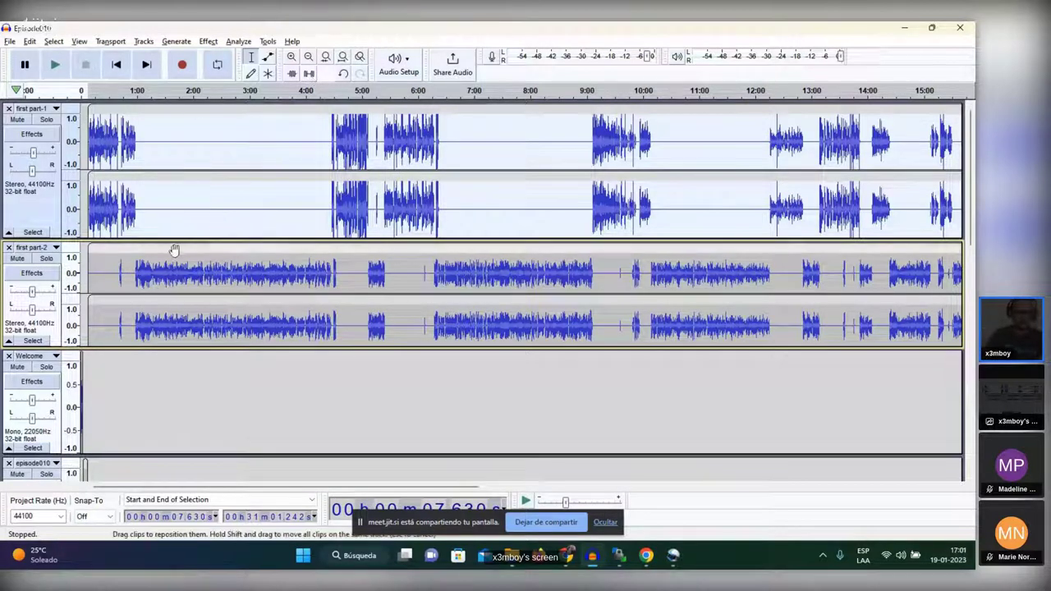
pyautogui.moveTo(143, 154); pyautogui.dragTo(329, 162)
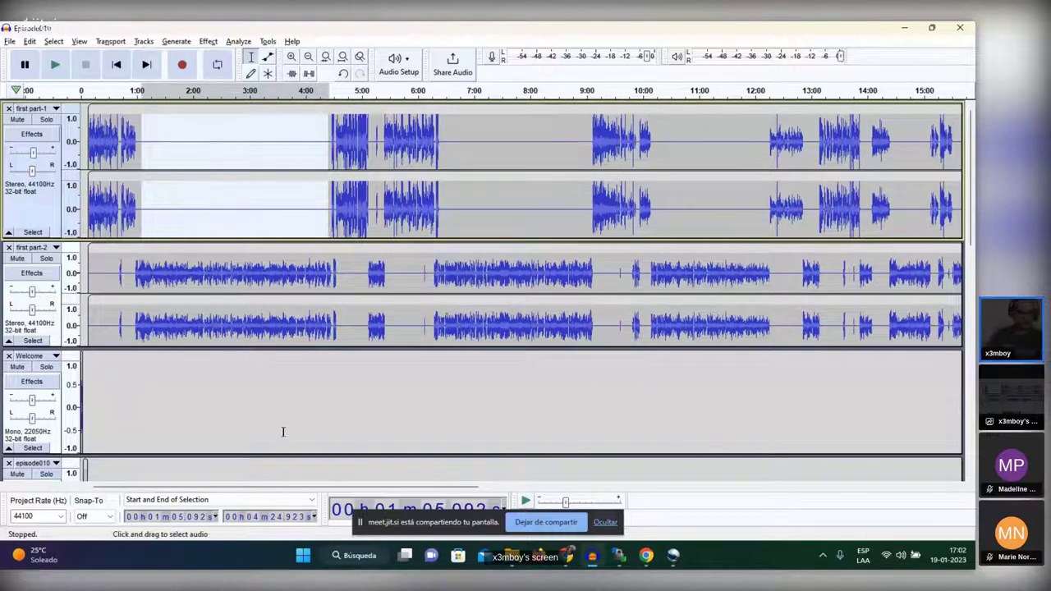
# Reduce the heights of the Welcome, episode010, 417773 music, 417560 sweep and outro tracks so more tracks fit on screen
pyautogui.moveTo(49, 454); pyautogui.dragTo(64, 336)
pyautogui.scroll(-2, 49, 420)
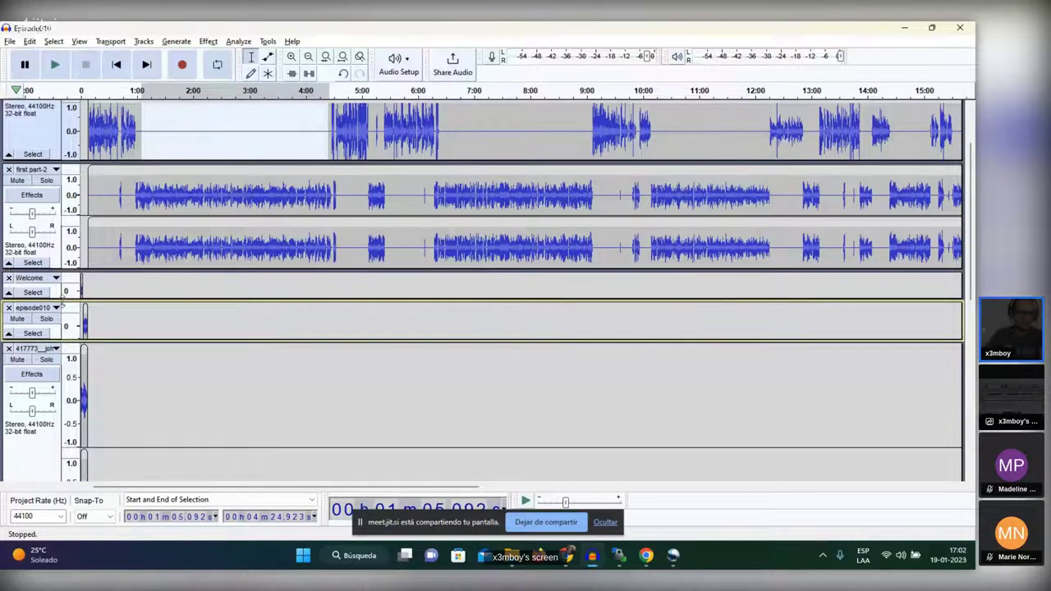
pyautogui.moveTo(64, 299); pyautogui.dragTo(64, 306)
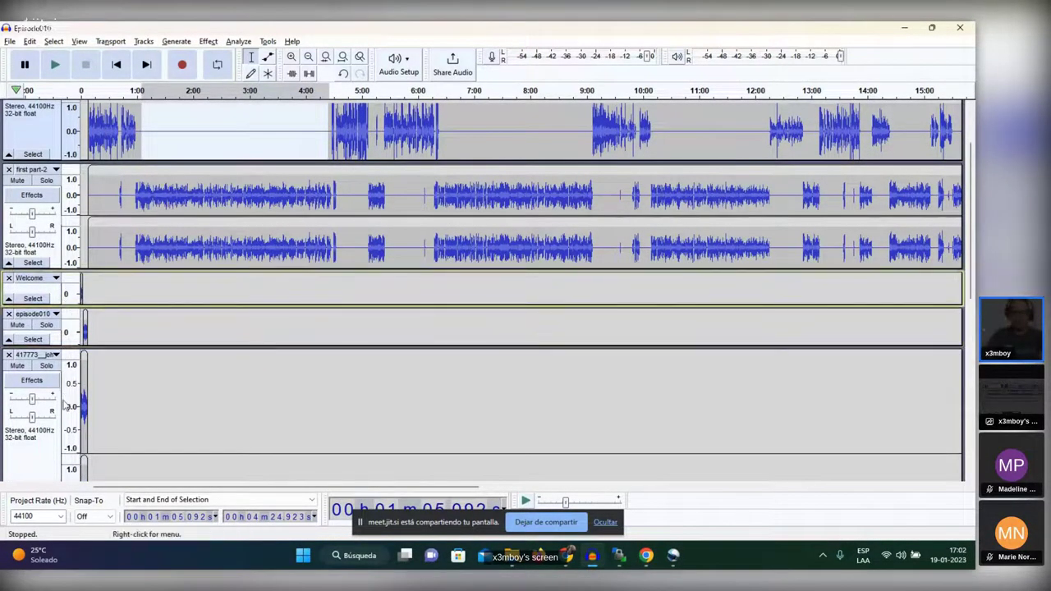
pyautogui.scroll(-1, 66, 470)
pyautogui.scroll(-3, 46, 472)
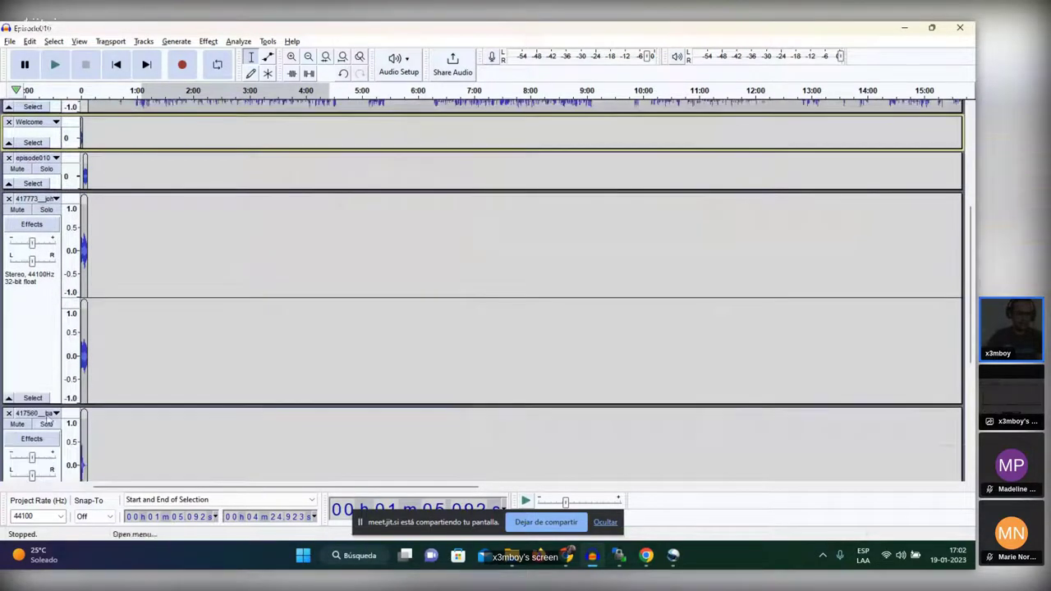
pyautogui.moveTo(51, 405); pyautogui.dragTo(54, 263)
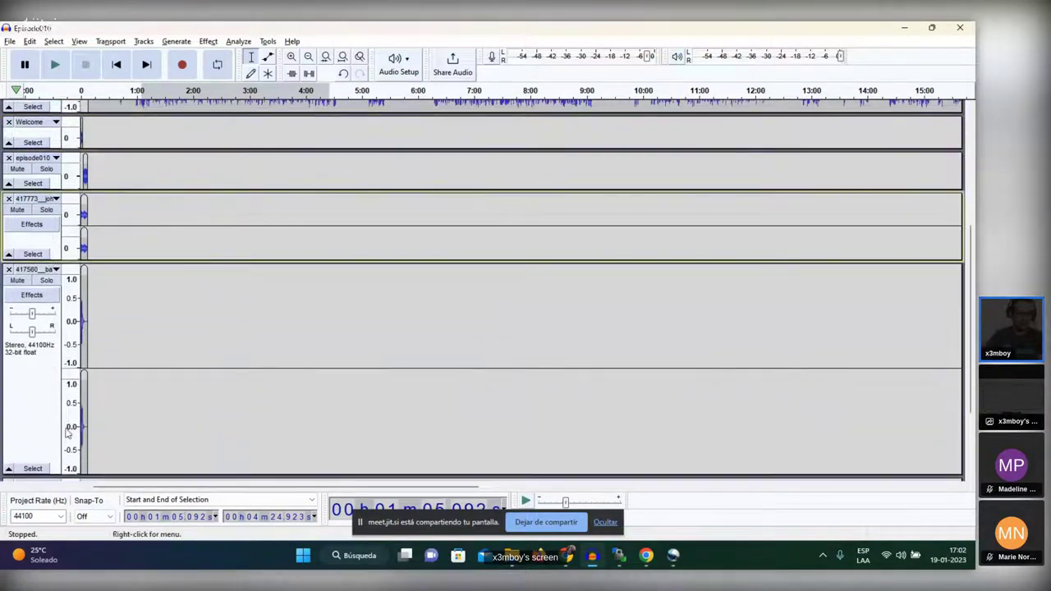
pyautogui.moveTo(56, 478); pyautogui.dragTo(57, 354)
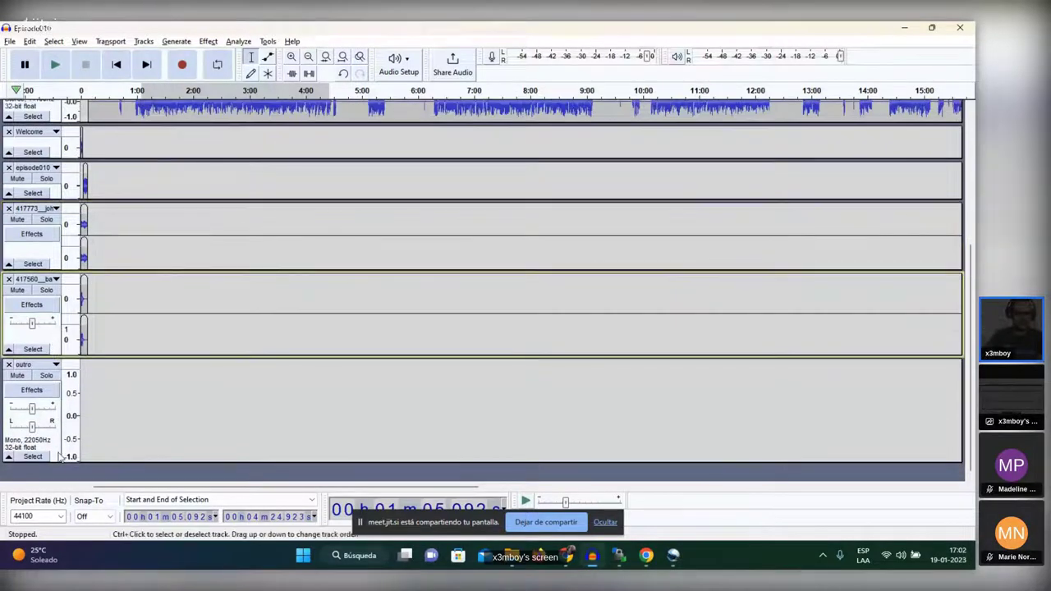
pyautogui.moveTo(58, 462)
pyautogui.mouseDown()
pyautogui.moveTo(53, 439)
pyautogui.moveTo(69, 460)
pyautogui.mouseUp()
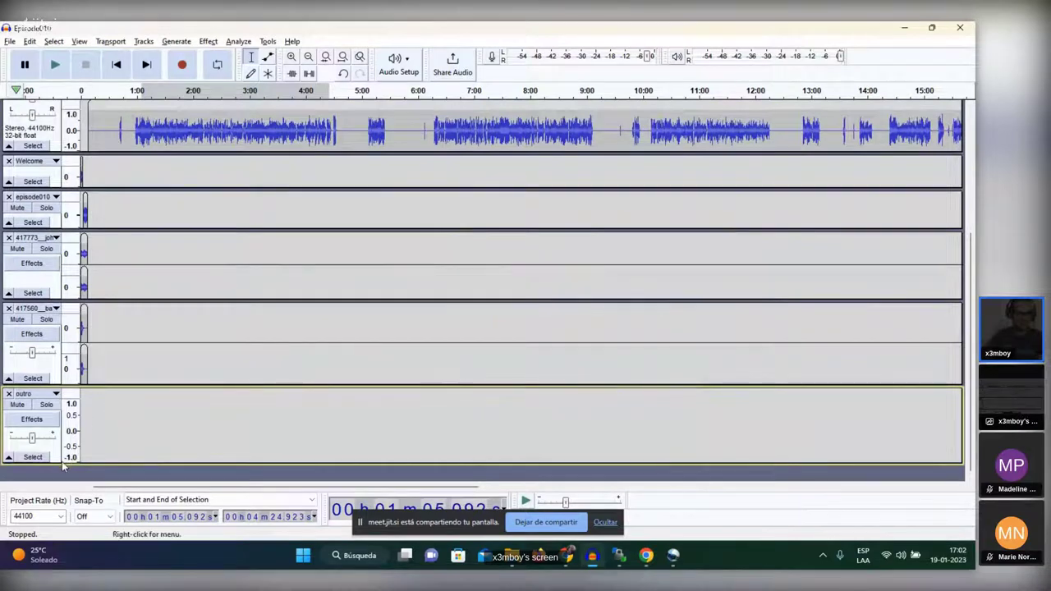
# Reduce the first part-1 track's height further and look over the full stack of project tracks
pyautogui.scroll(5, 124, 415)
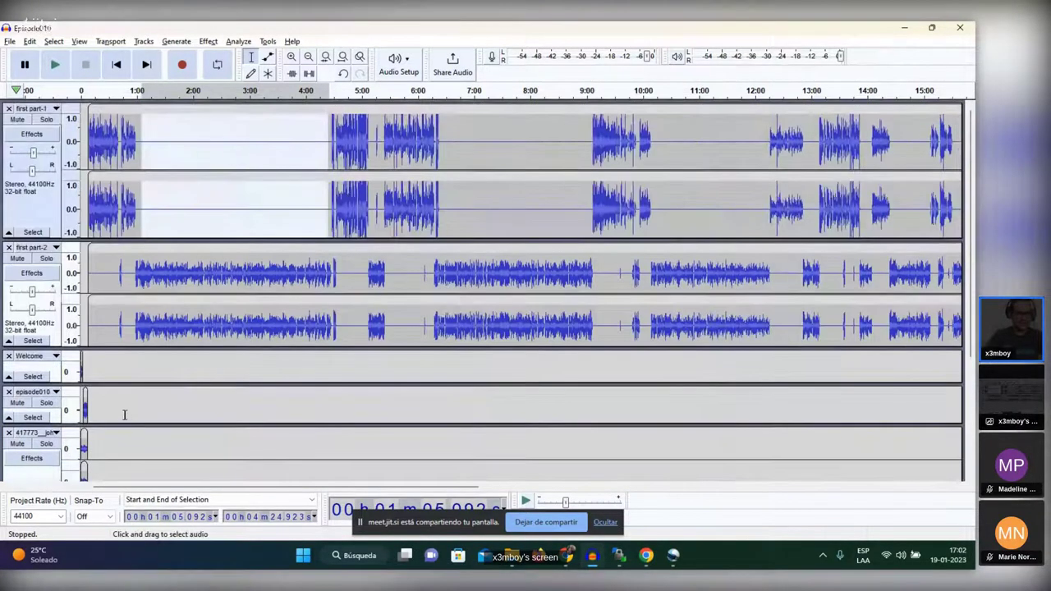
pyautogui.moveTo(57, 239); pyautogui.dragTo(58, 200)
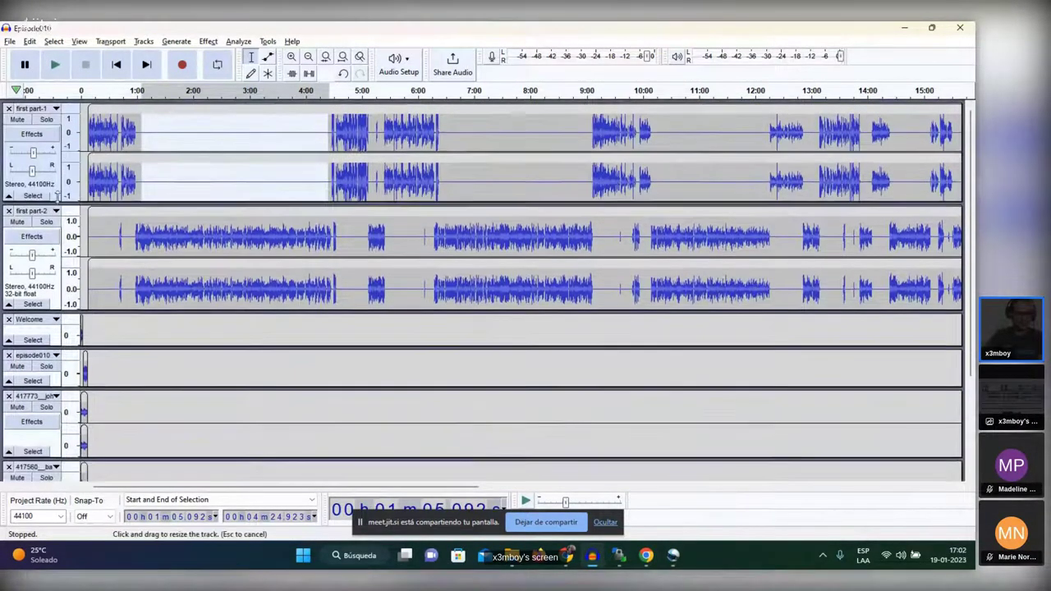
pyautogui.scroll(-5, 199, 394)
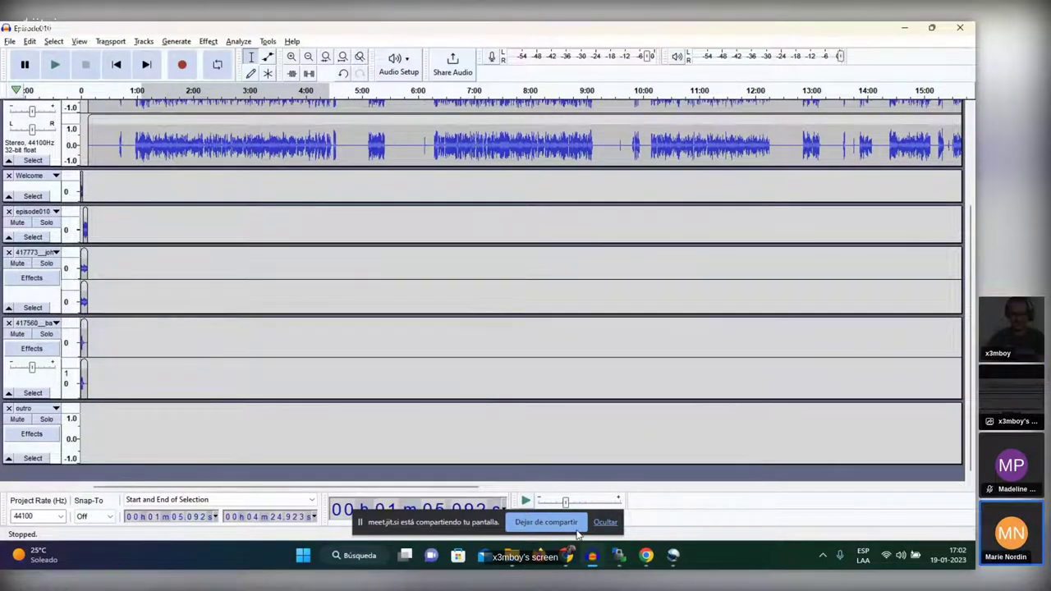
pyautogui.scroll(5, 478, 423)
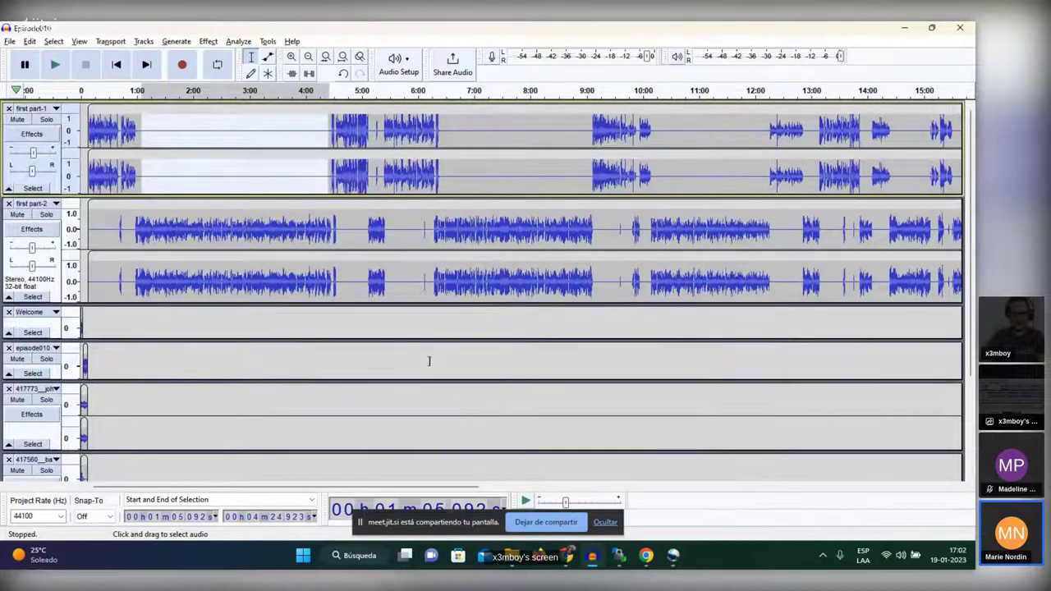
# Place the cursor at about 21.5 s in the first part-1 track and switch to the Jitsi meeting in the browser
pyautogui.click(101, 133)
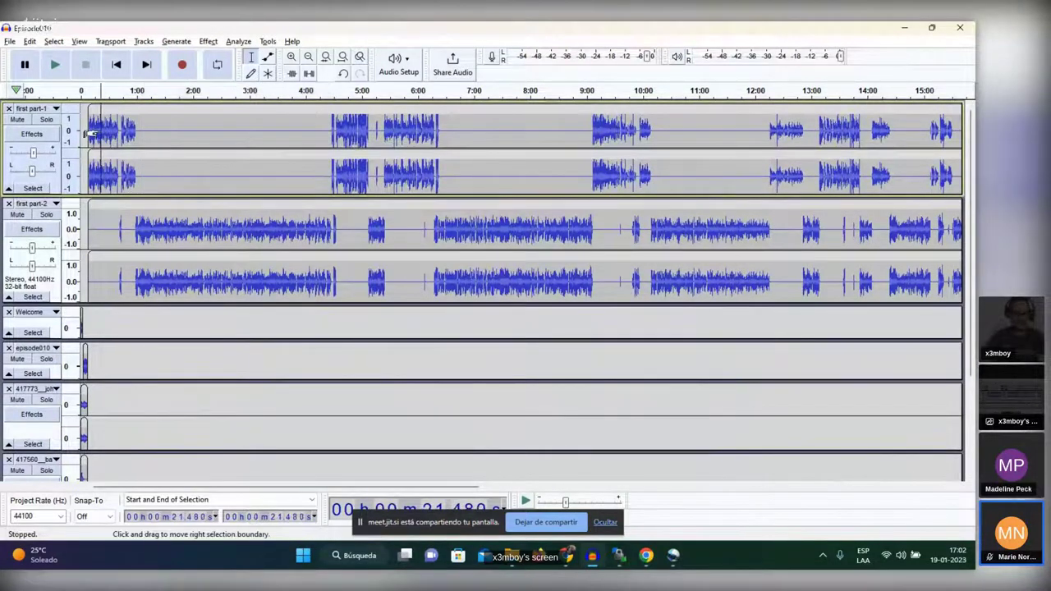
pyautogui.click(587, 559)
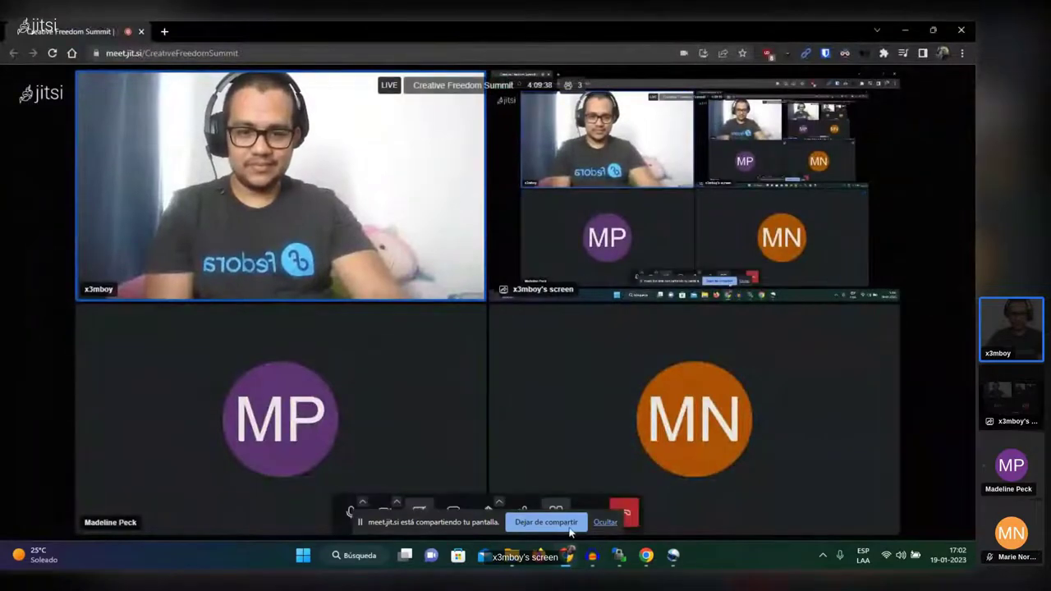